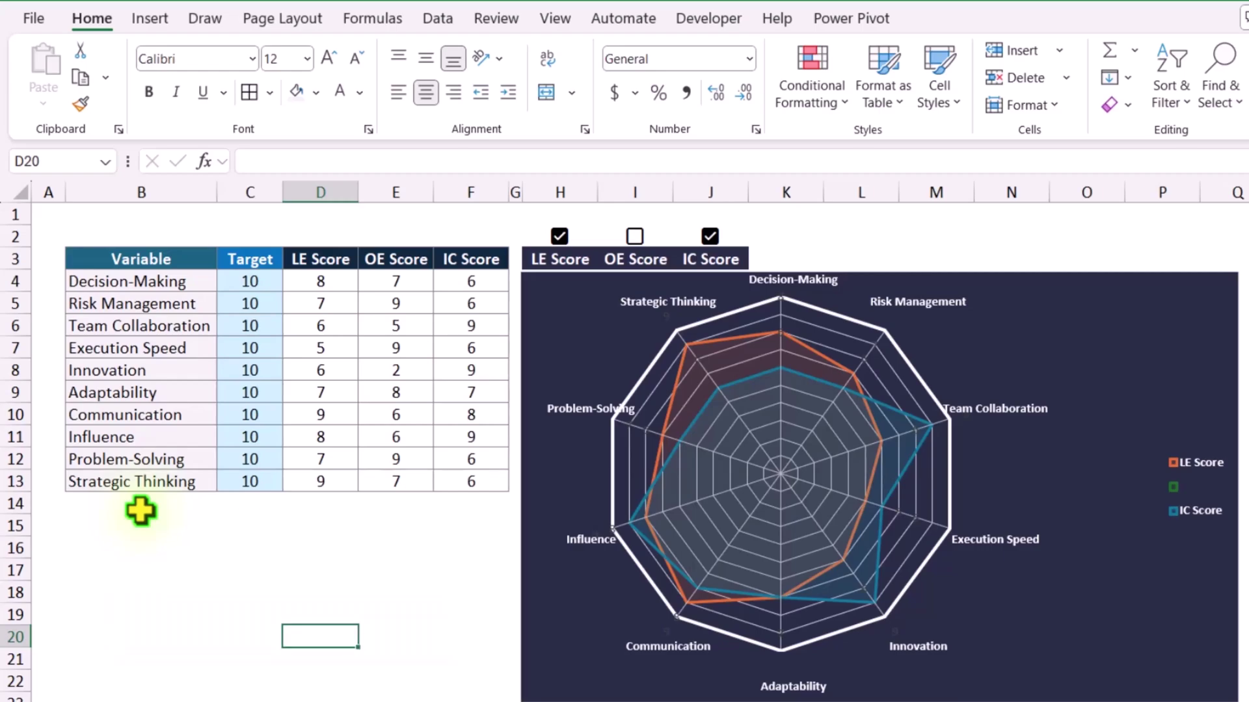
Toggle the OE, LE and IC Score checkboxes to show the radar series appearing and disappearing.
click(635, 237)
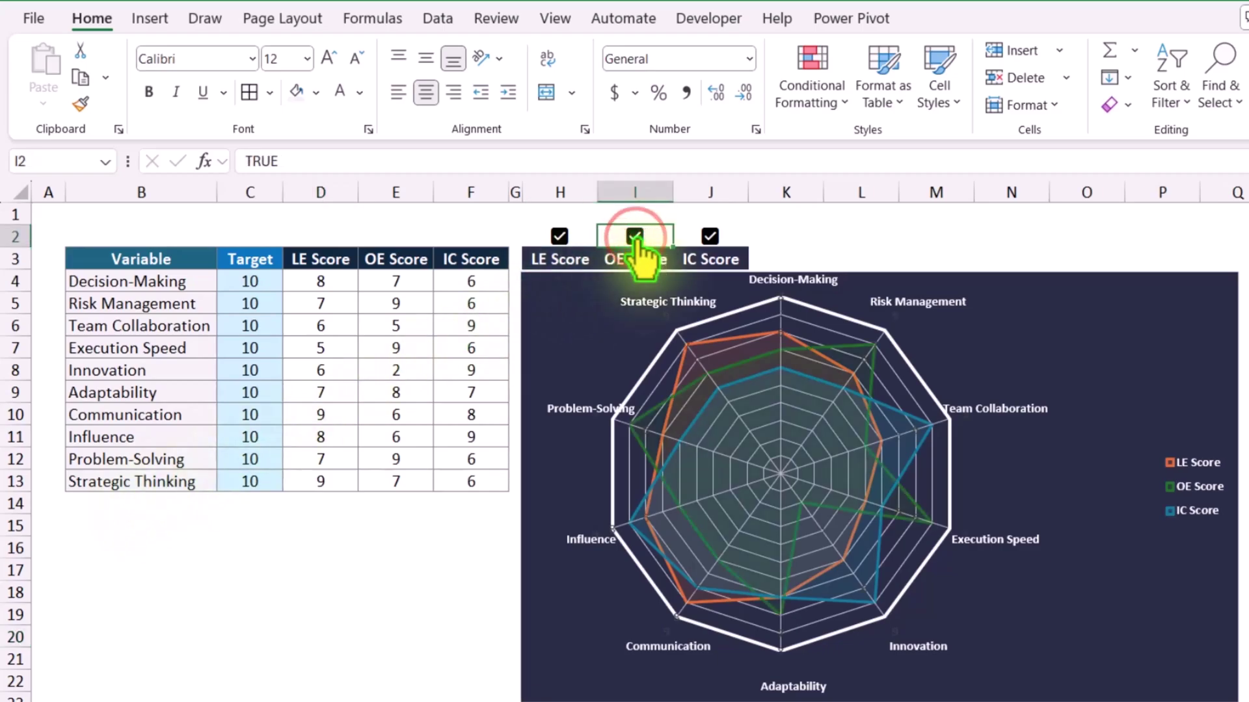
click(559, 236)
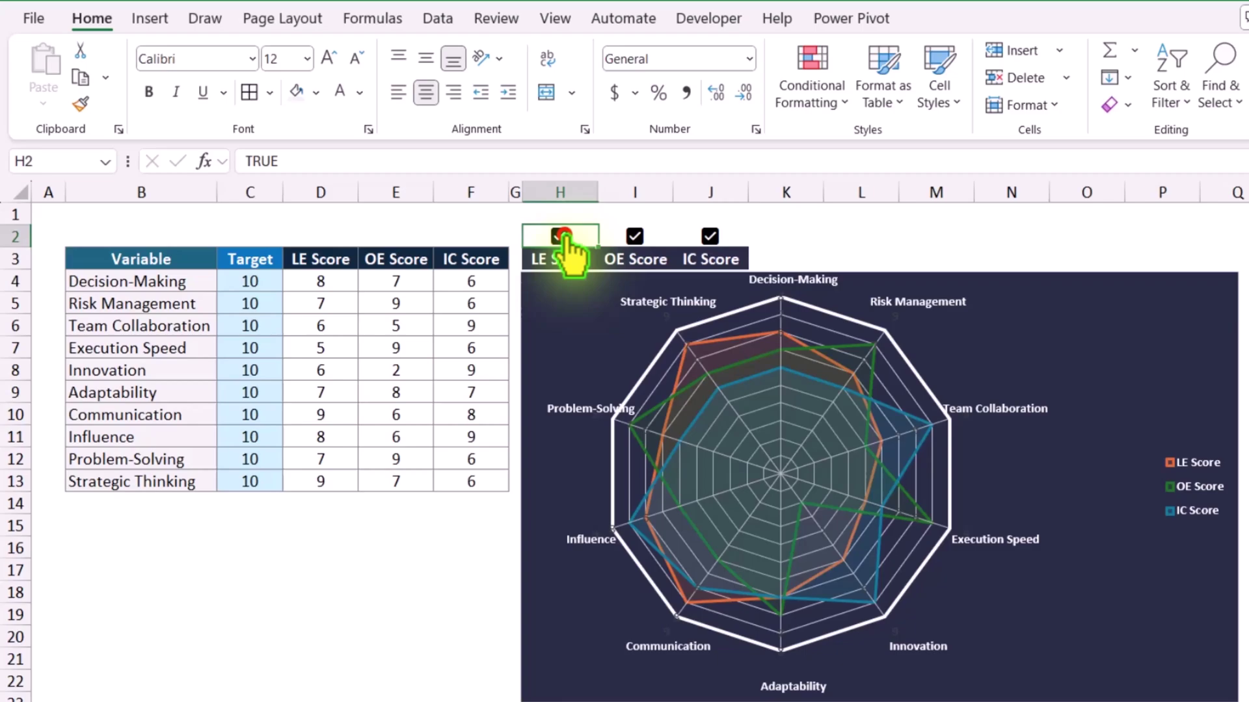
click(710, 237)
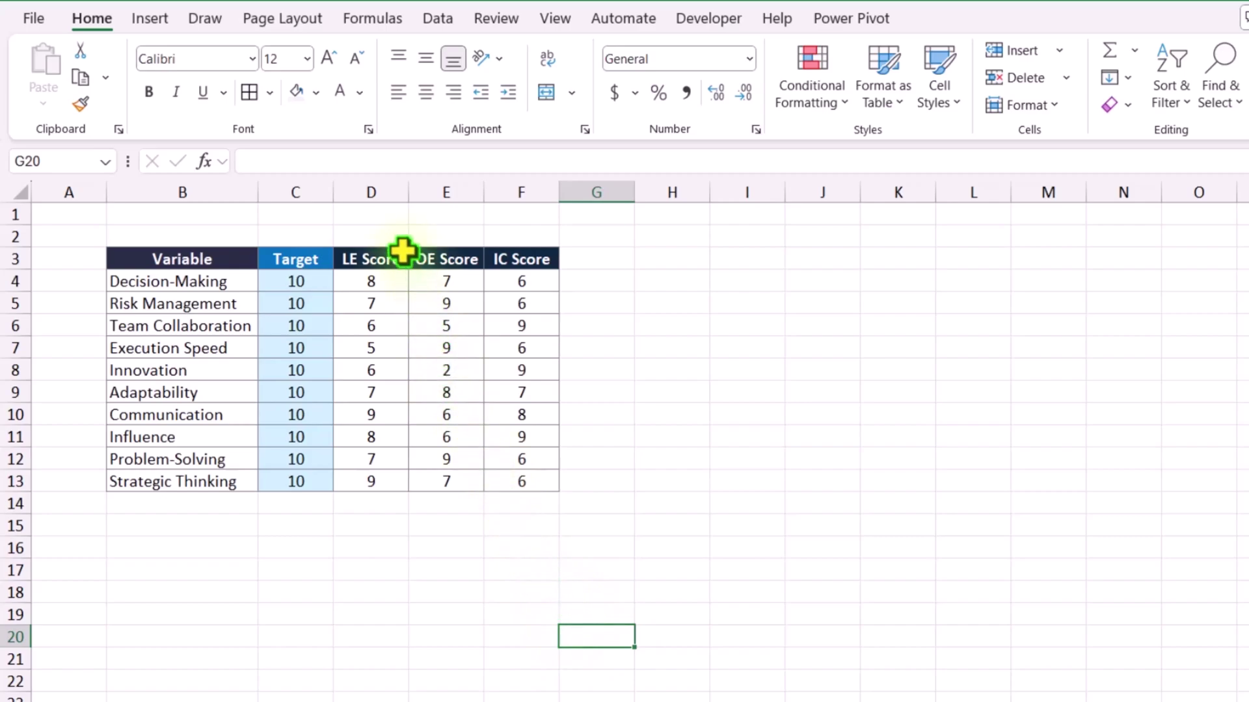
Insert checkboxes into cells D2:F2 above the score headers.
drag(390, 235, 497, 243)
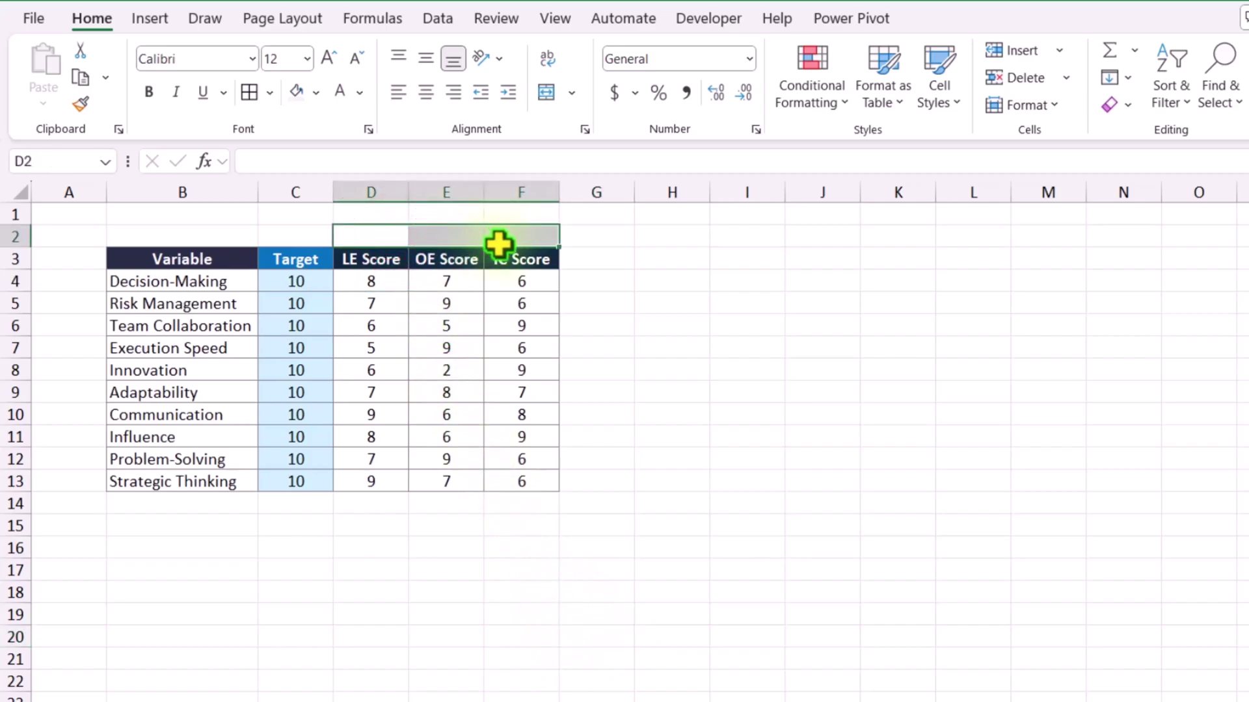
click(150, 16)
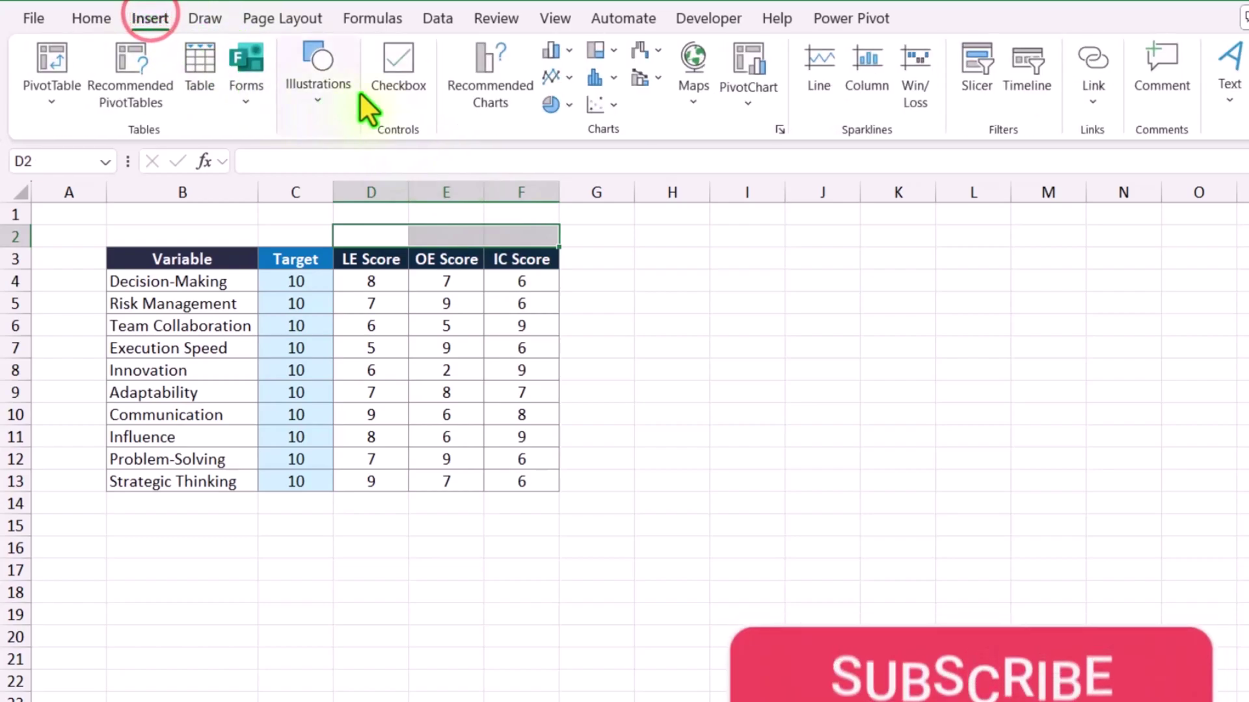
click(405, 68)
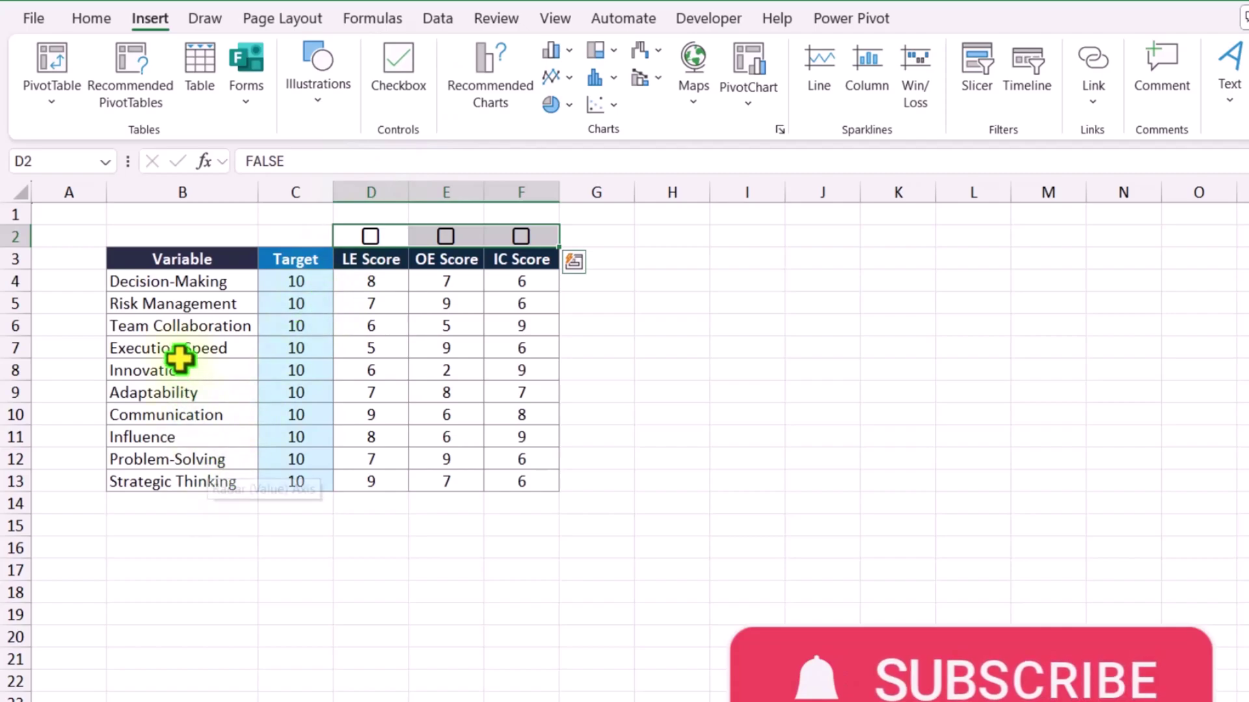
Copy the header row B3:F3 to B16 to start a second table.
drag(174, 262, 522, 264)
key(ctrl+c)
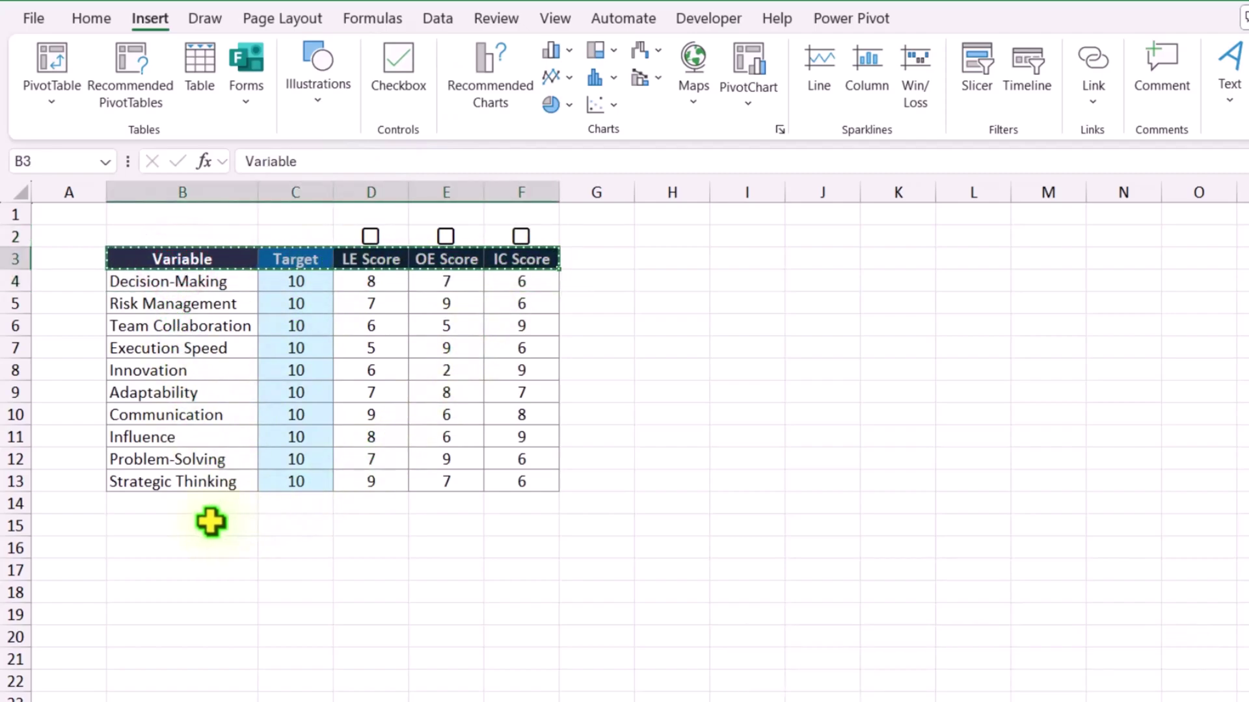
click(155, 546)
key(ctrl+v)
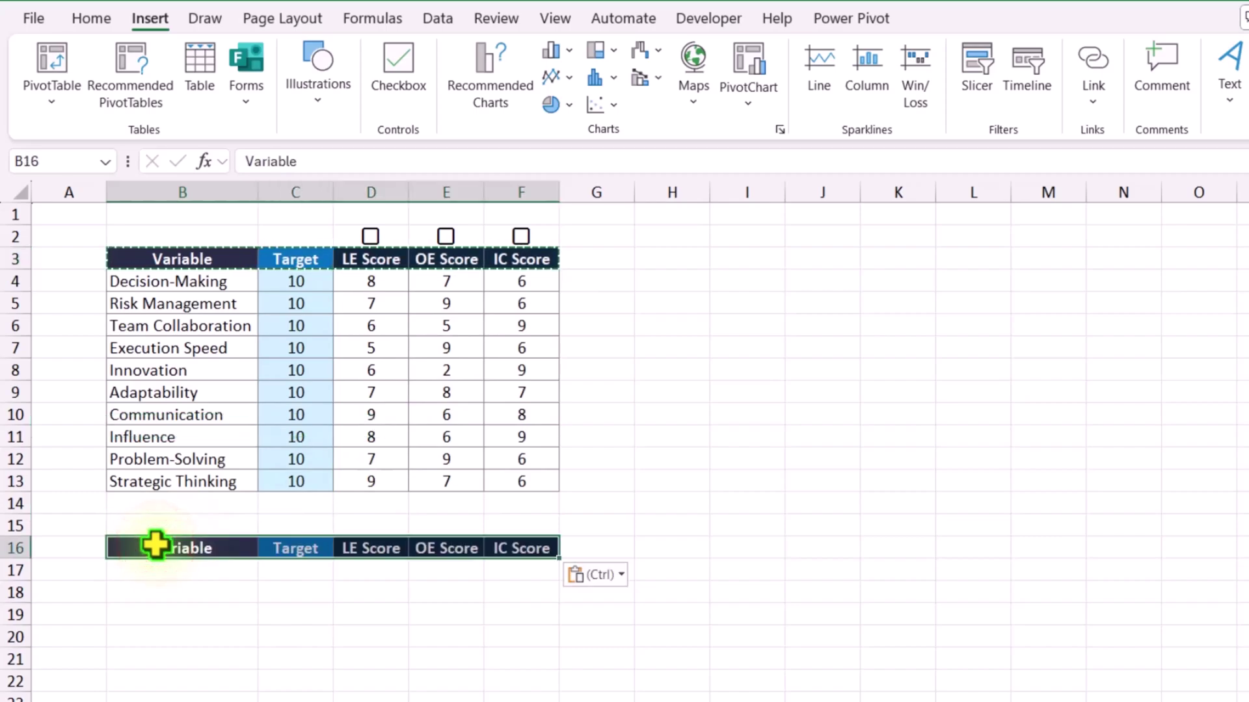
Enter =B4:B13 in B17 and =C4:C13 in C17 to spill variable names and targets.
click(165, 574)
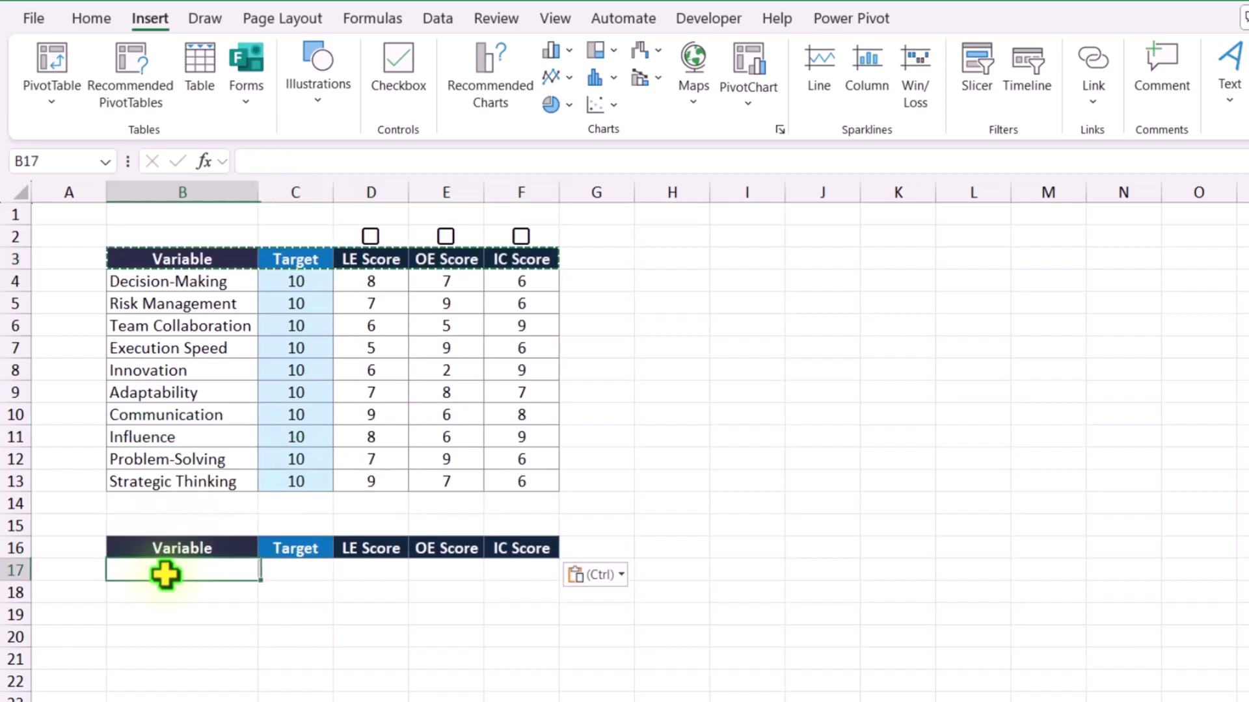
key(Escape)
text(=)
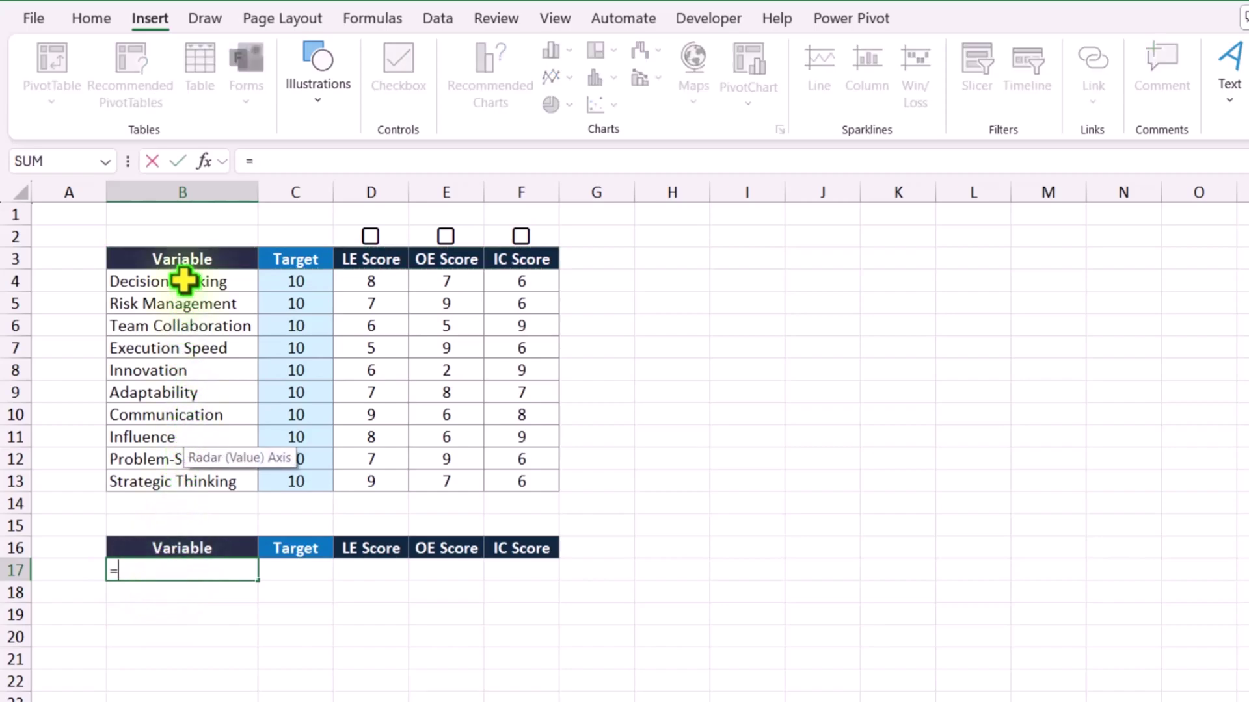
drag(183, 281, 182, 480)
key(Return)
click(298, 574)
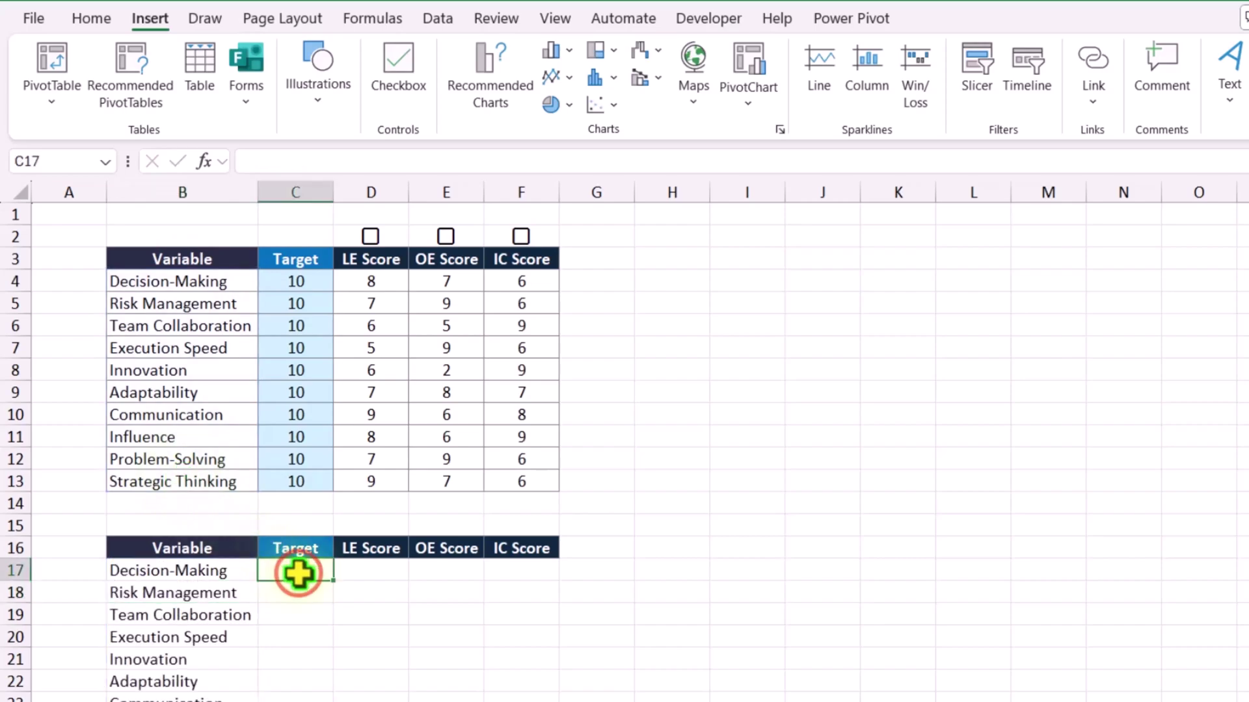
text(=)
drag(286, 285, 287, 487)
key(Return)
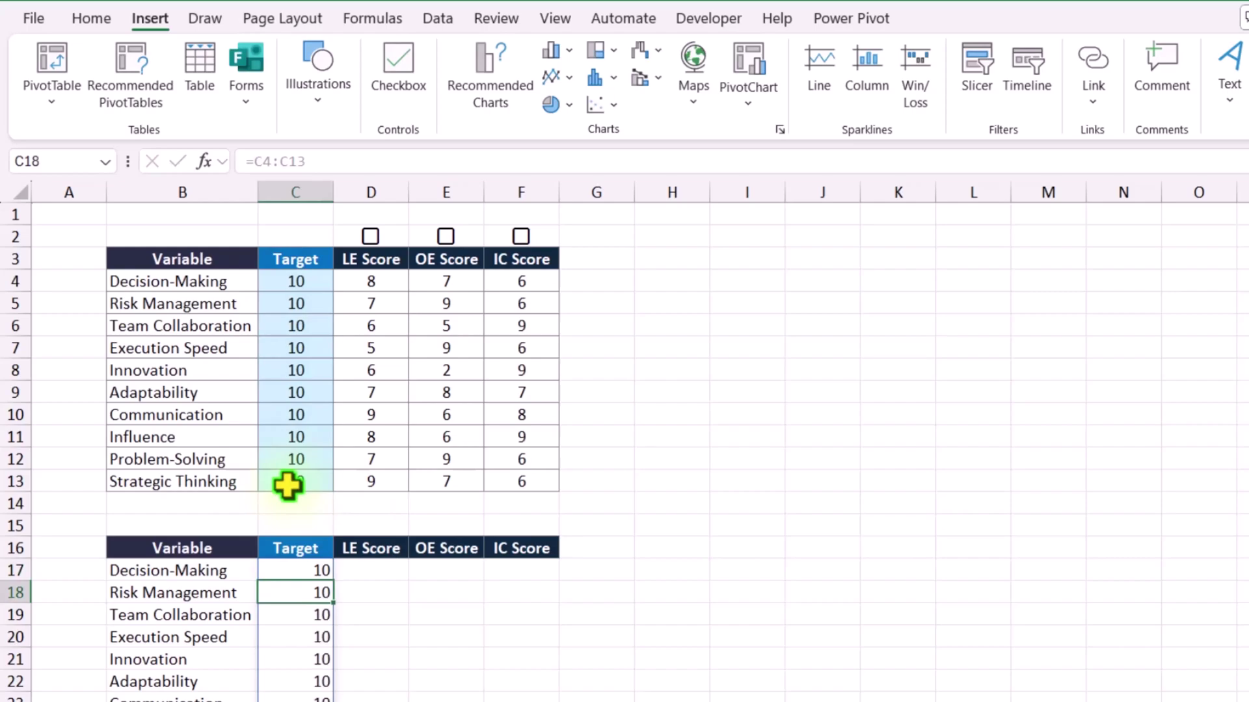
click(354, 572)
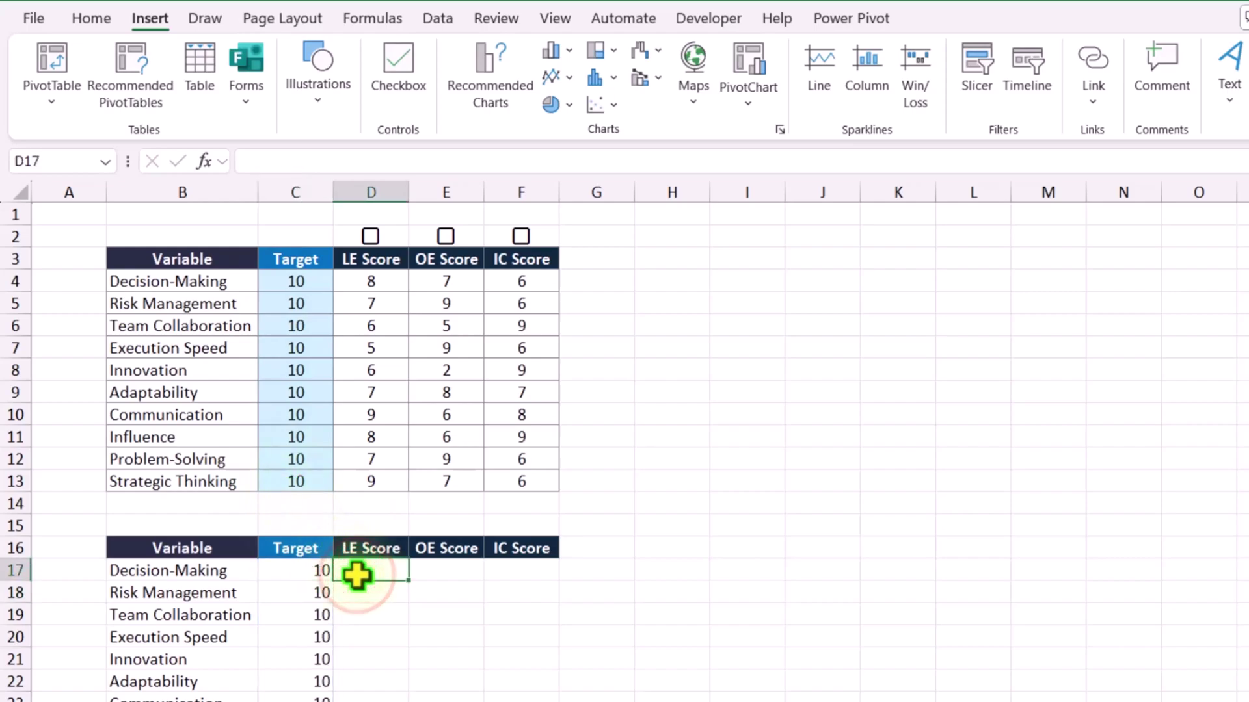
Enter =IF(D2,D4:D13,"") in D17 and tick the LE Score checkbox to test it.
text(=i)
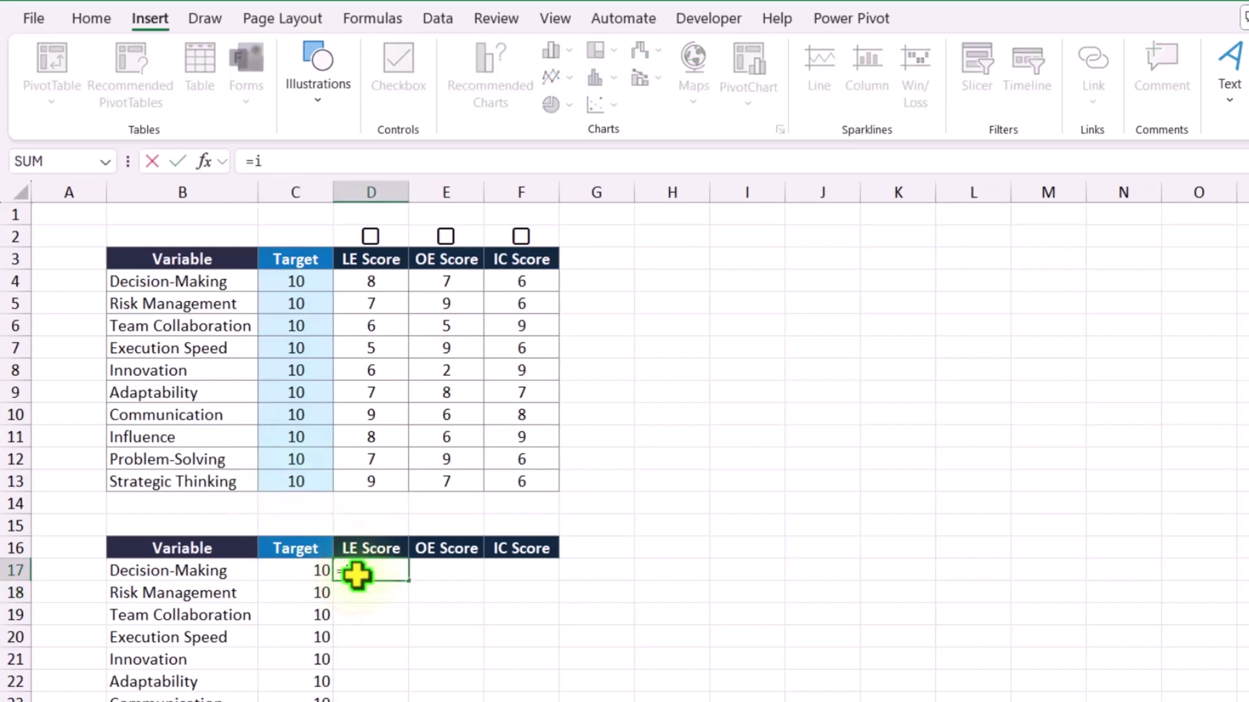
text(f()
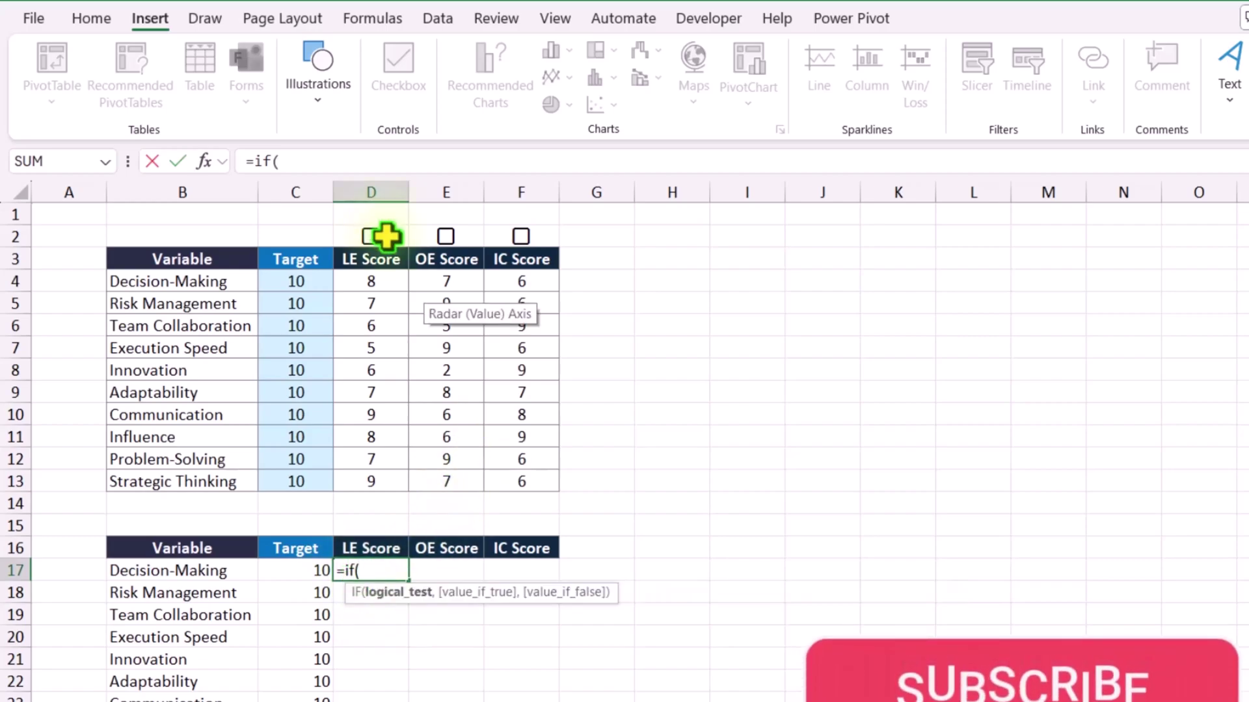
click(385, 237)
text(=true)
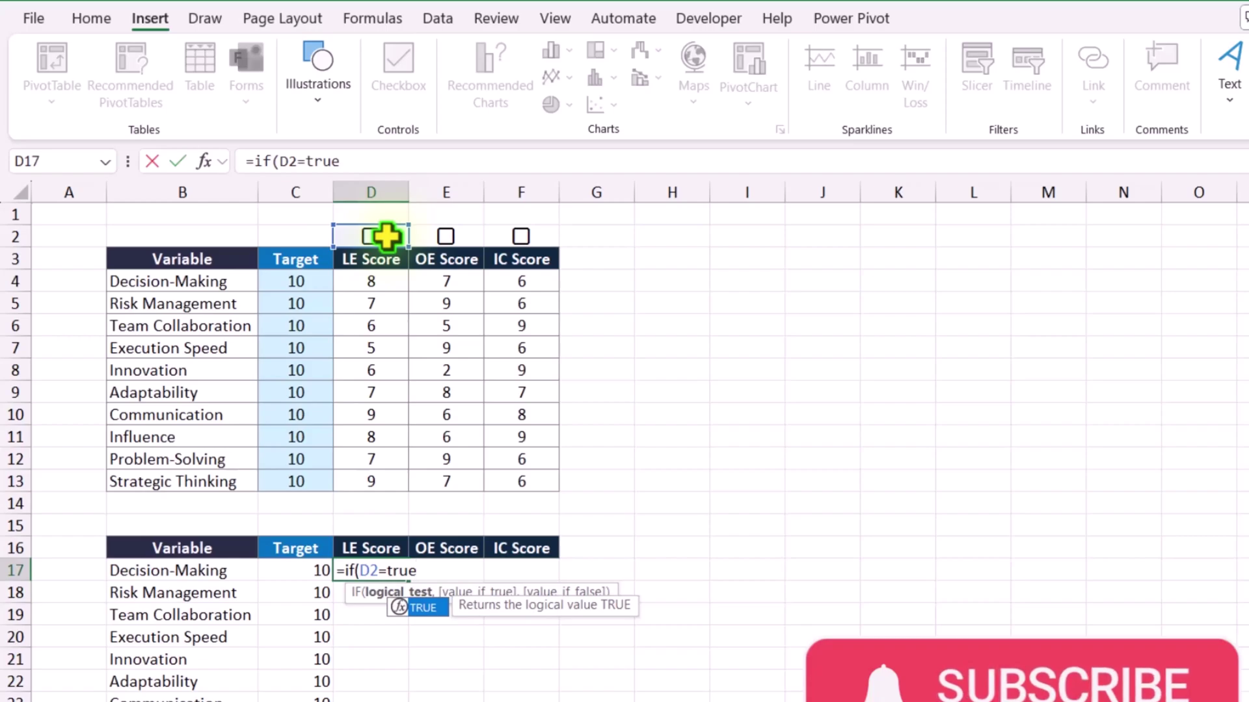
key(BackSpace)
key(BackSpace)
key(BackSpace)
key(BackSpace)
key(BackSpace)
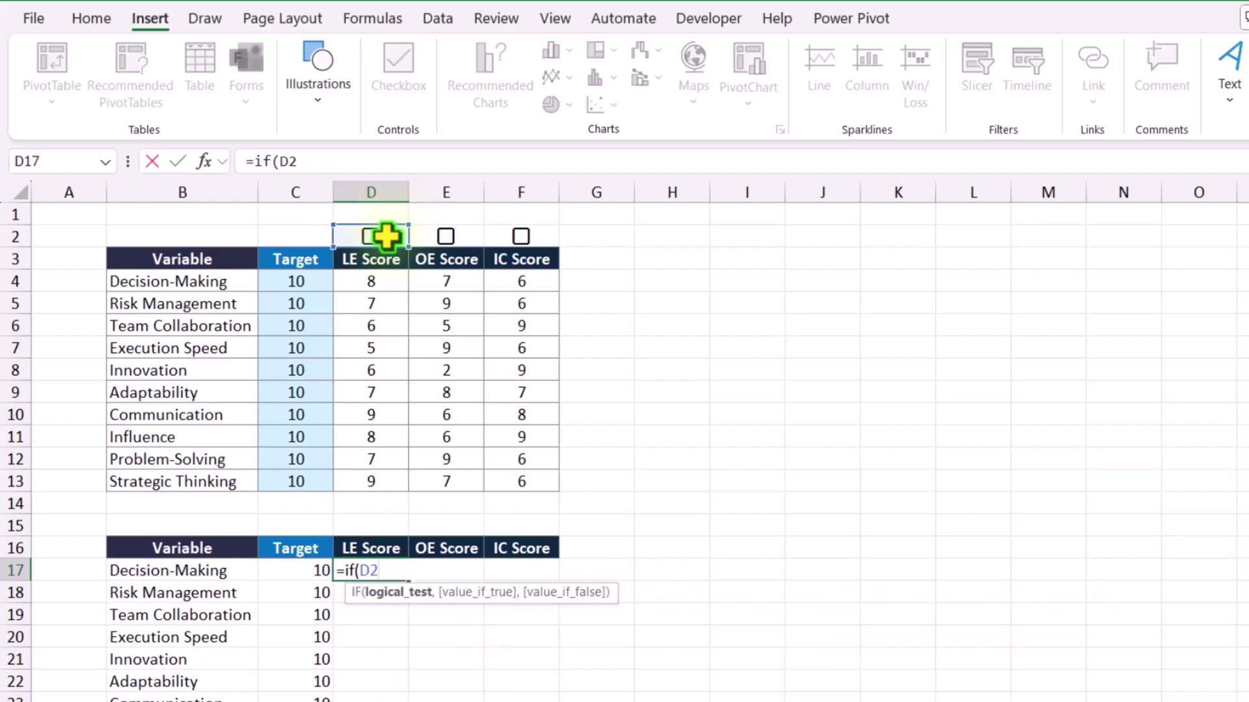
text(,)
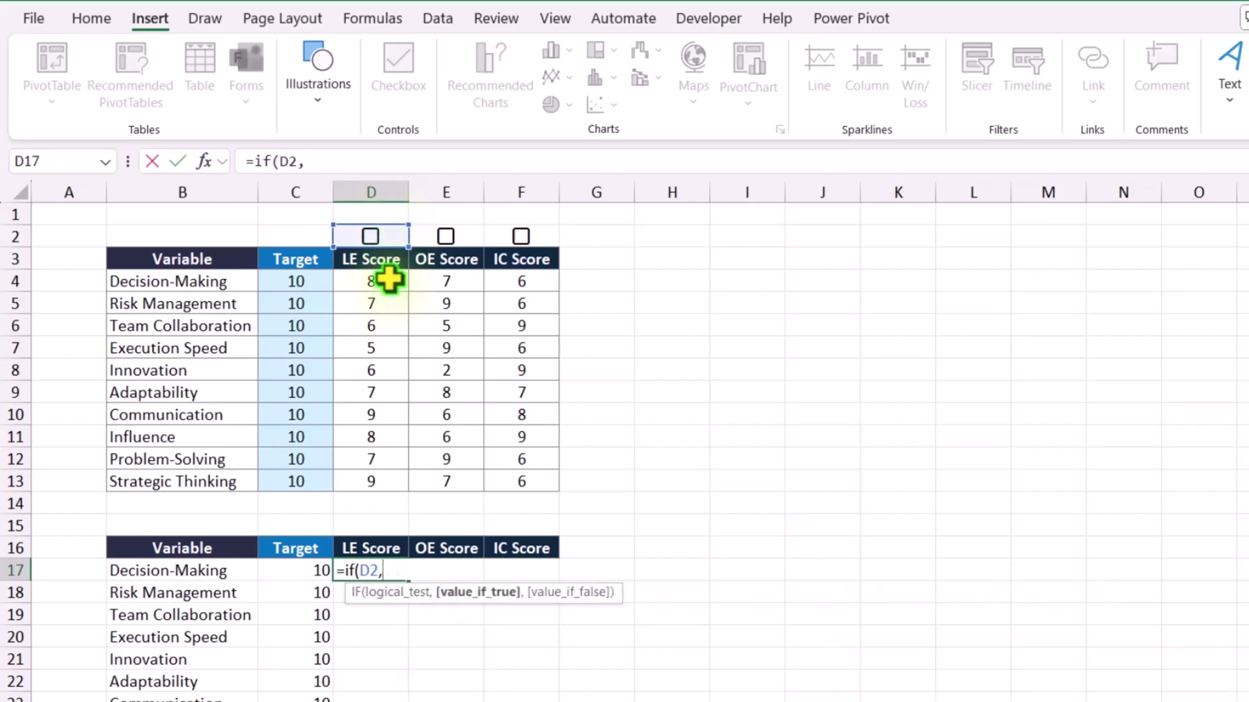
drag(389, 279, 375, 482)
text(,)
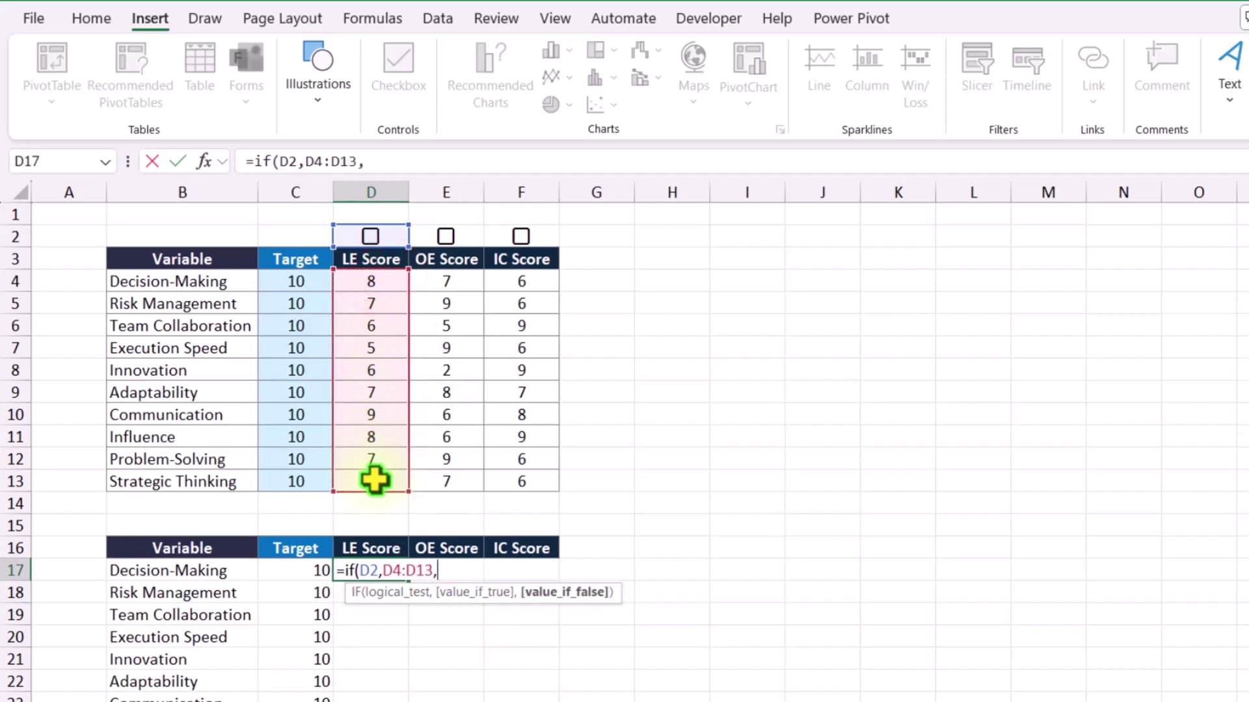
text(""))
key(Return)
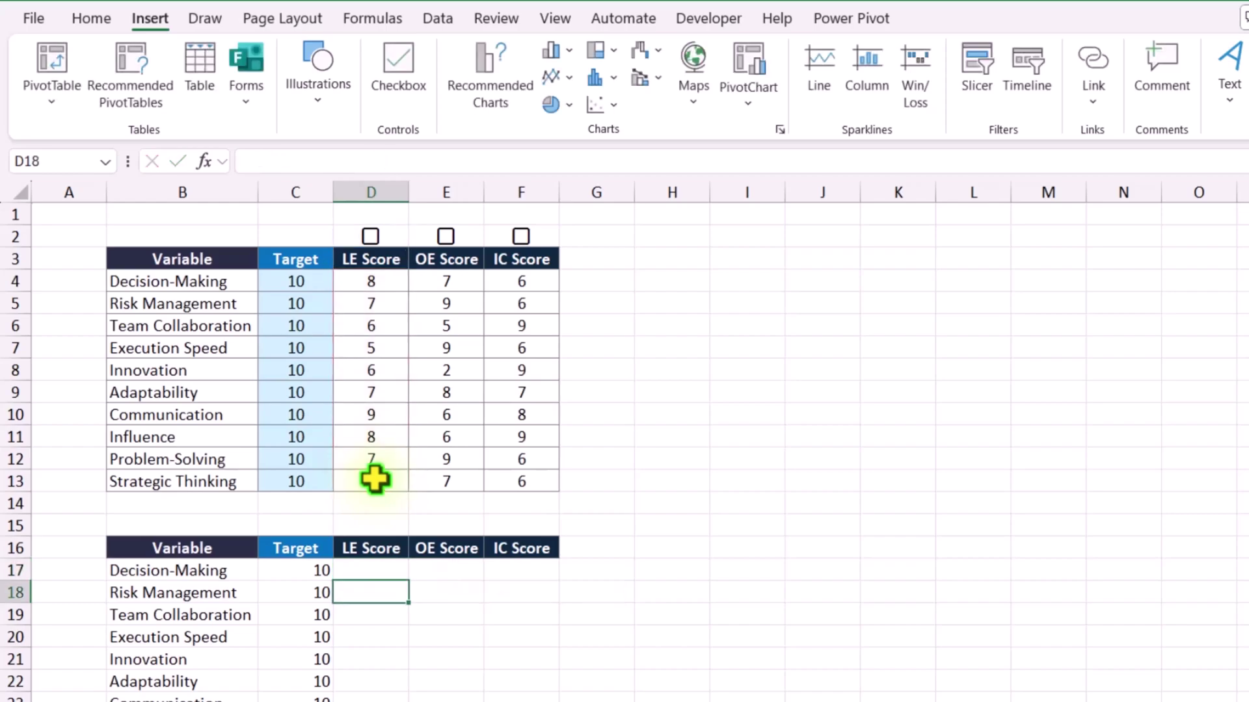
click(370, 236)
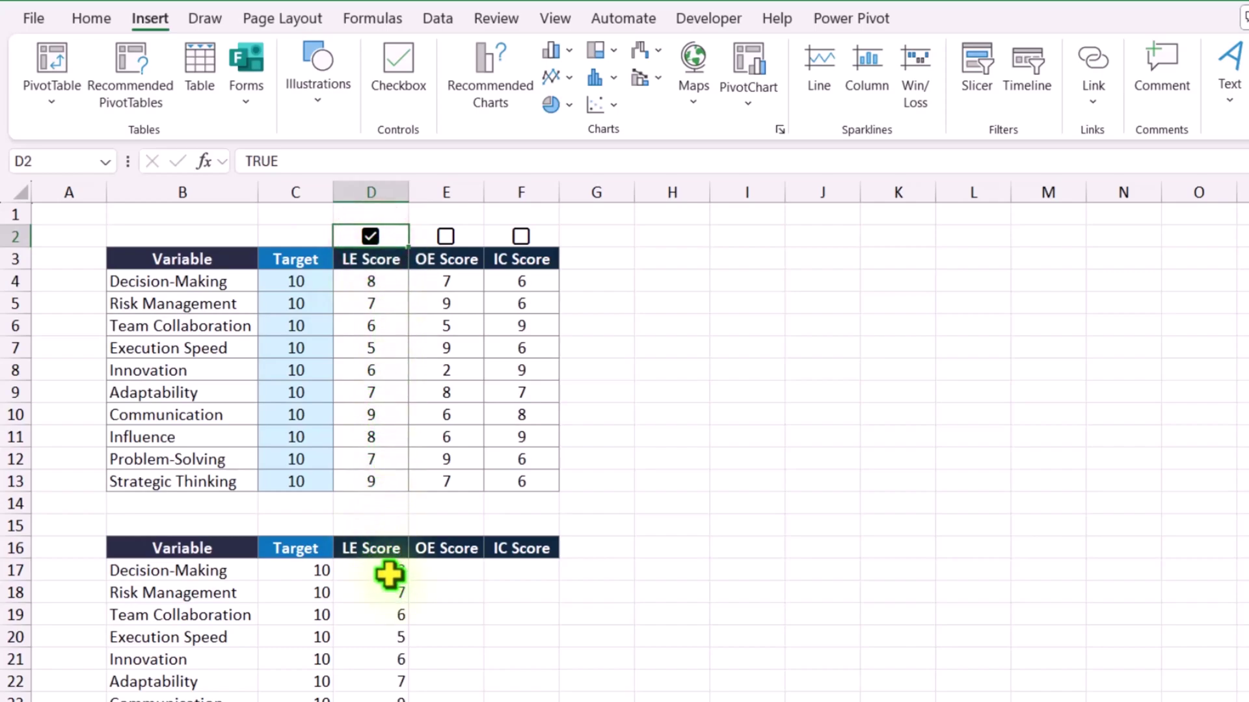
Fill the D17 formula right to F17 and tick the OE and IC Score checkboxes.
click(389, 572)
drag(404, 578, 529, 586)
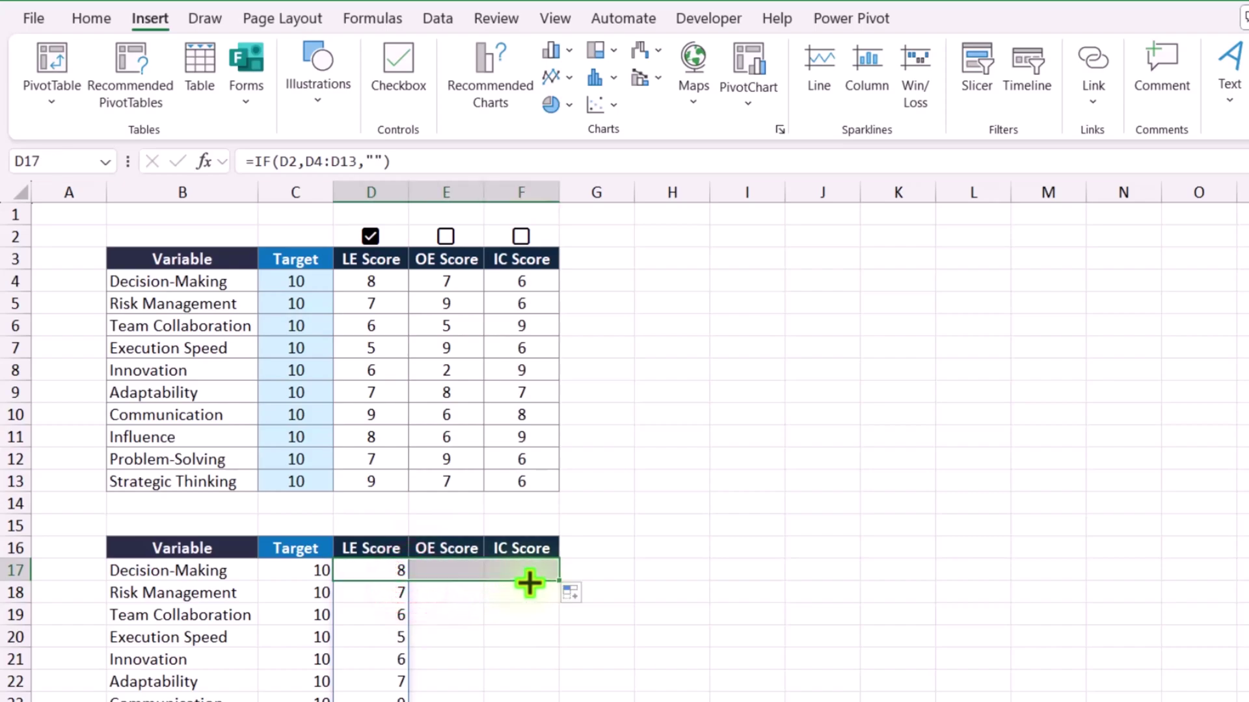
click(446, 236)
click(521, 236)
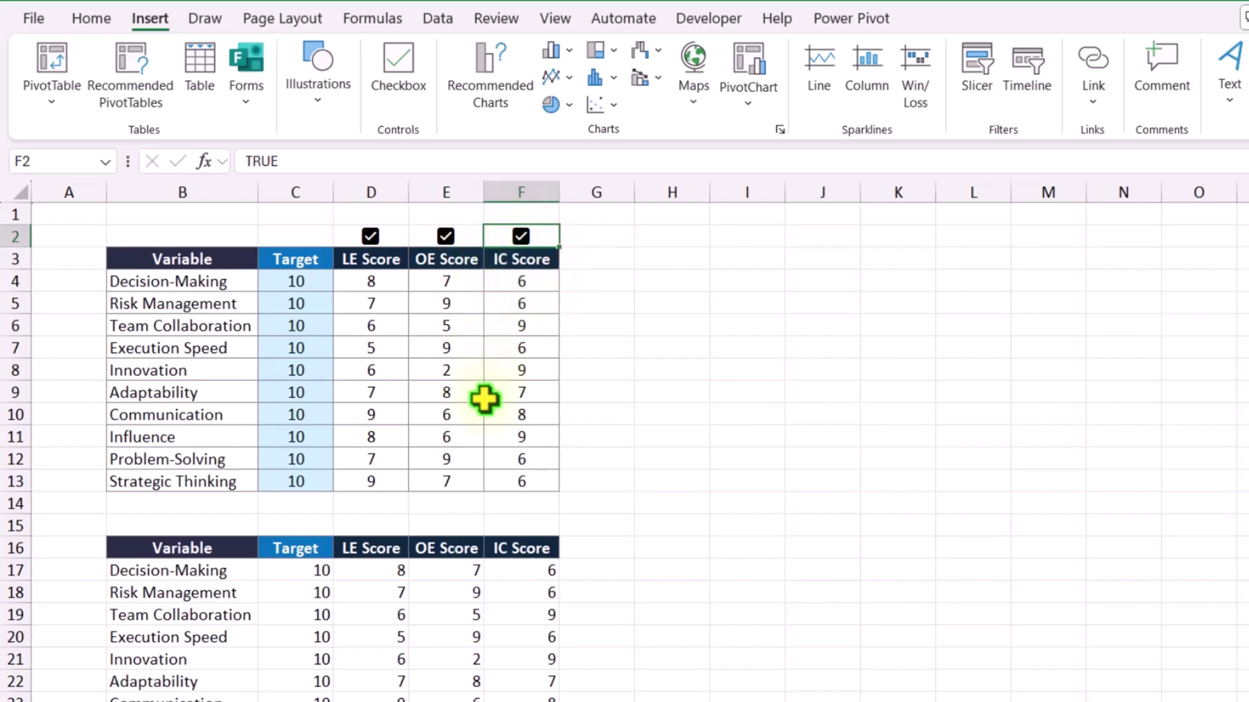
Select B16:F26, choose a Combo chart, and set Target to Radar with Markers.
scroll(491, 410, down, 3)
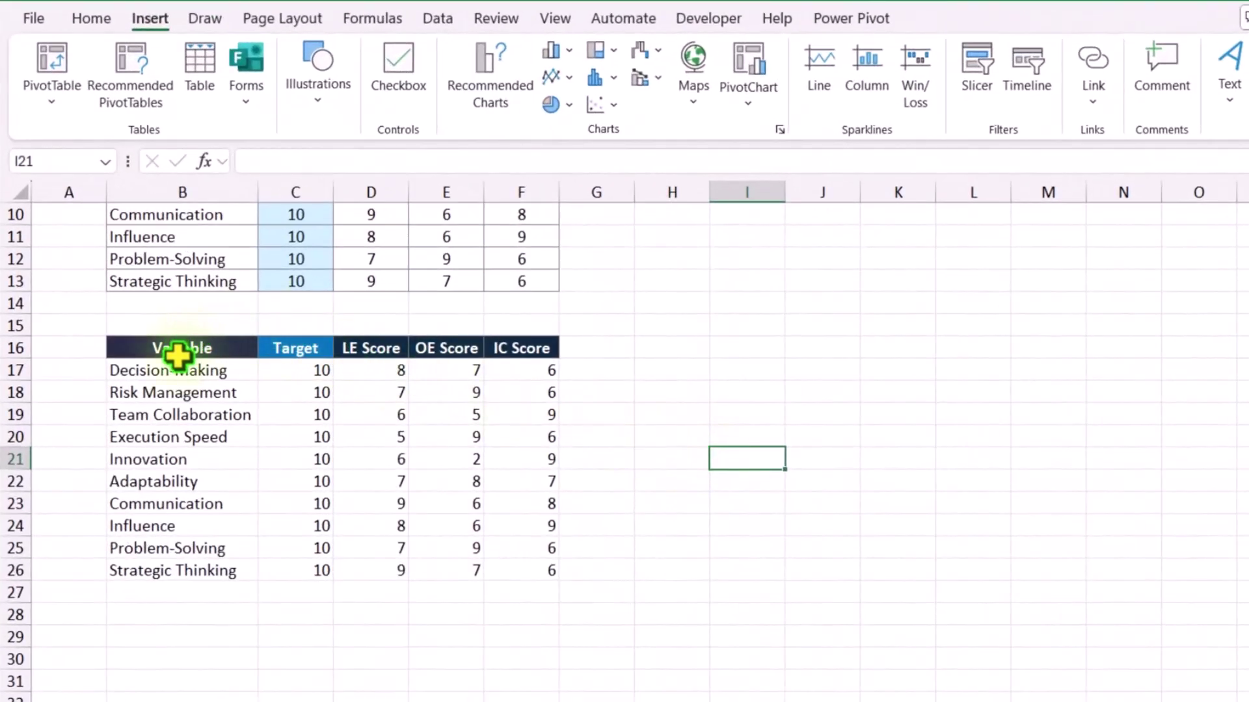
drag(186, 352, 521, 566)
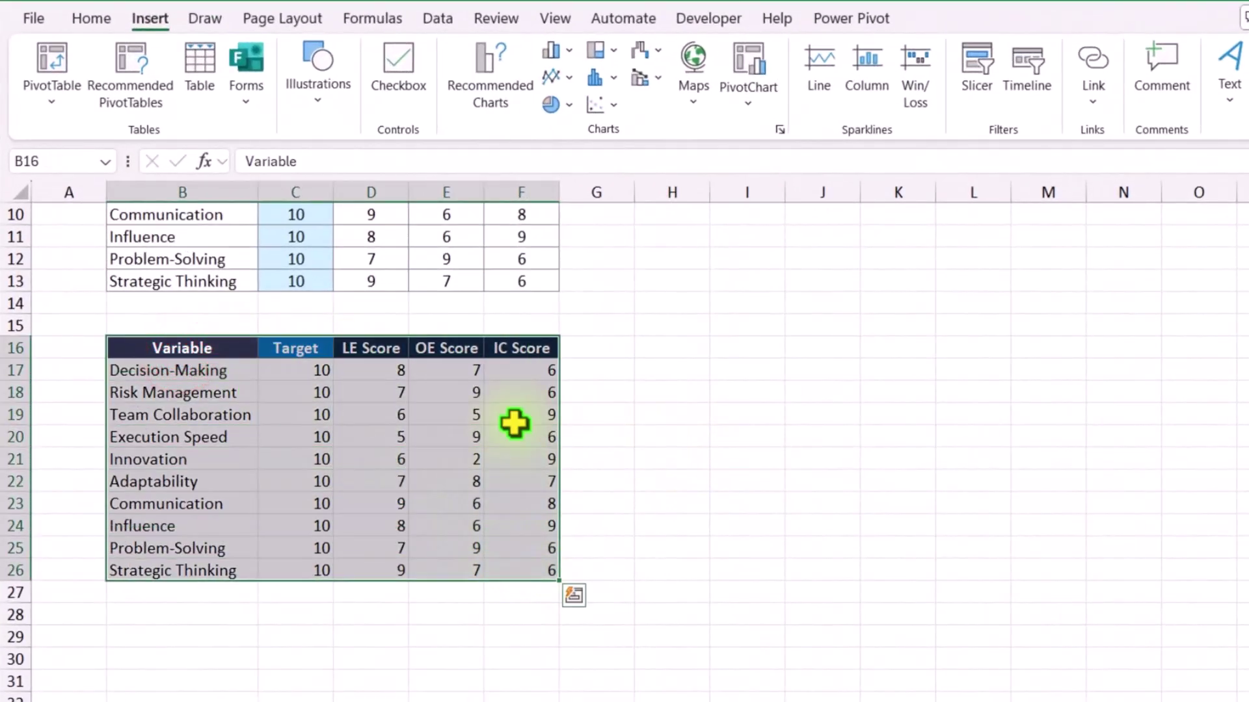
click(493, 98)
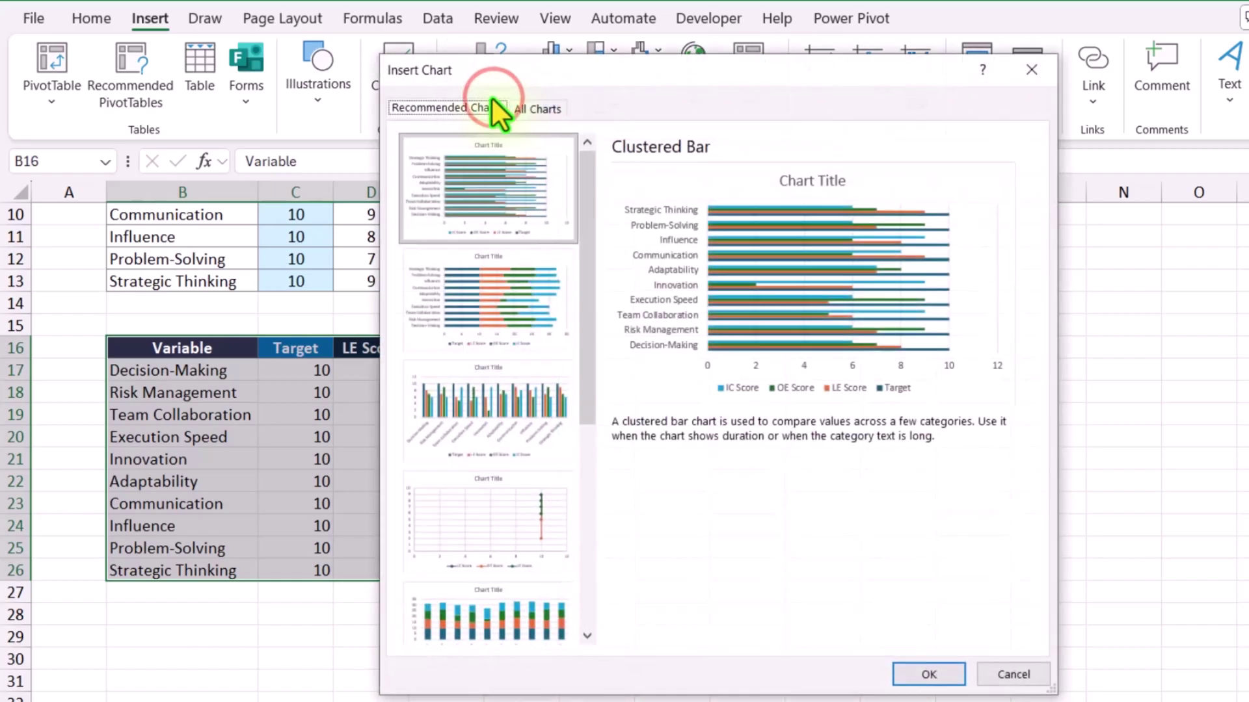
click(528, 111)
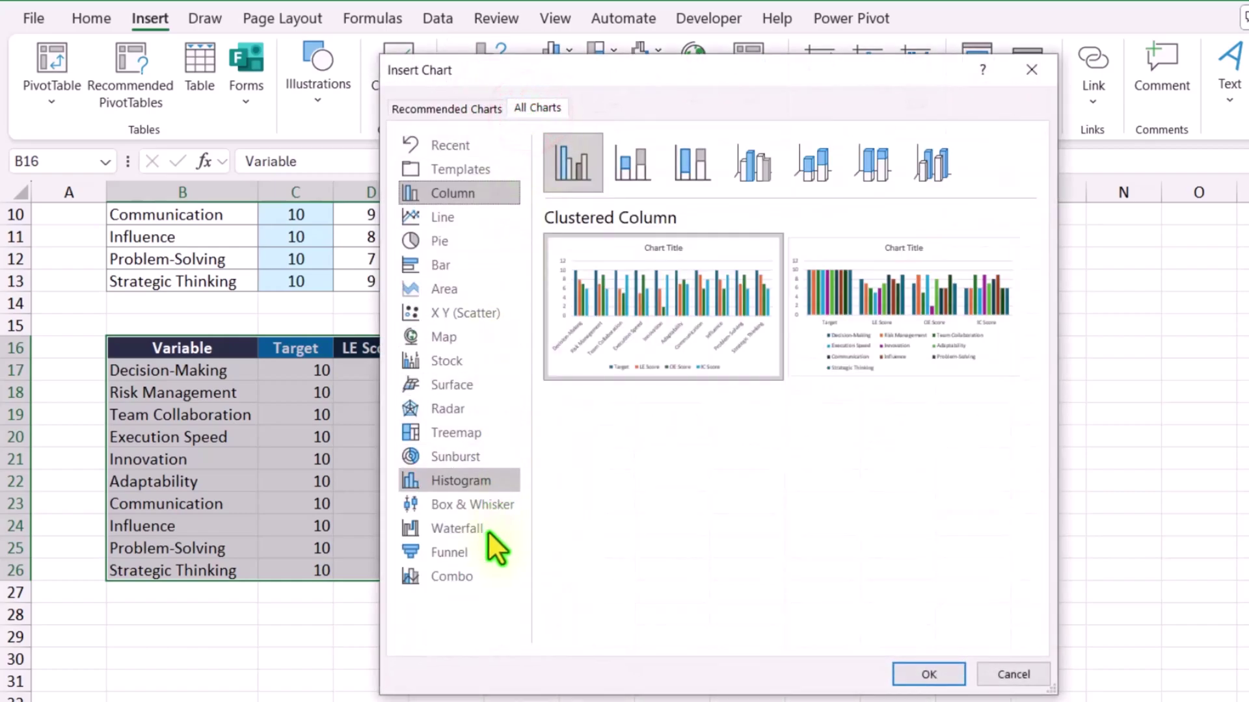
click(484, 585)
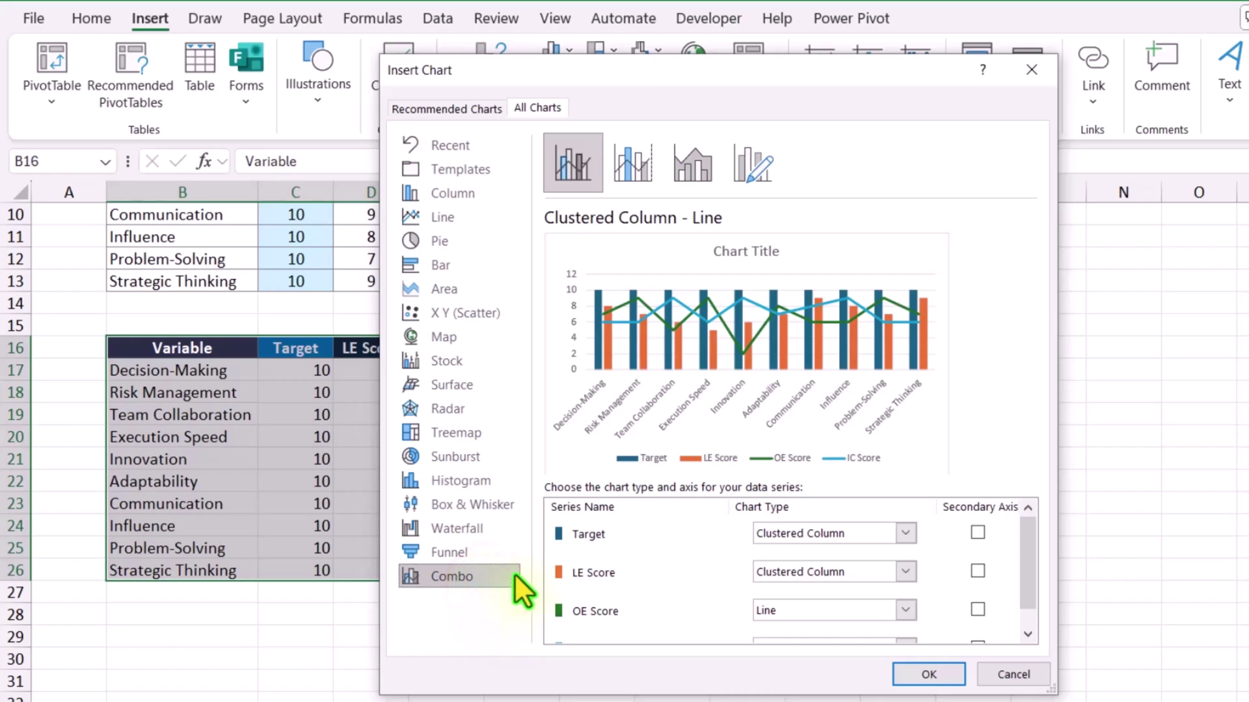
click(909, 533)
scroll(860, 434, down, 3)
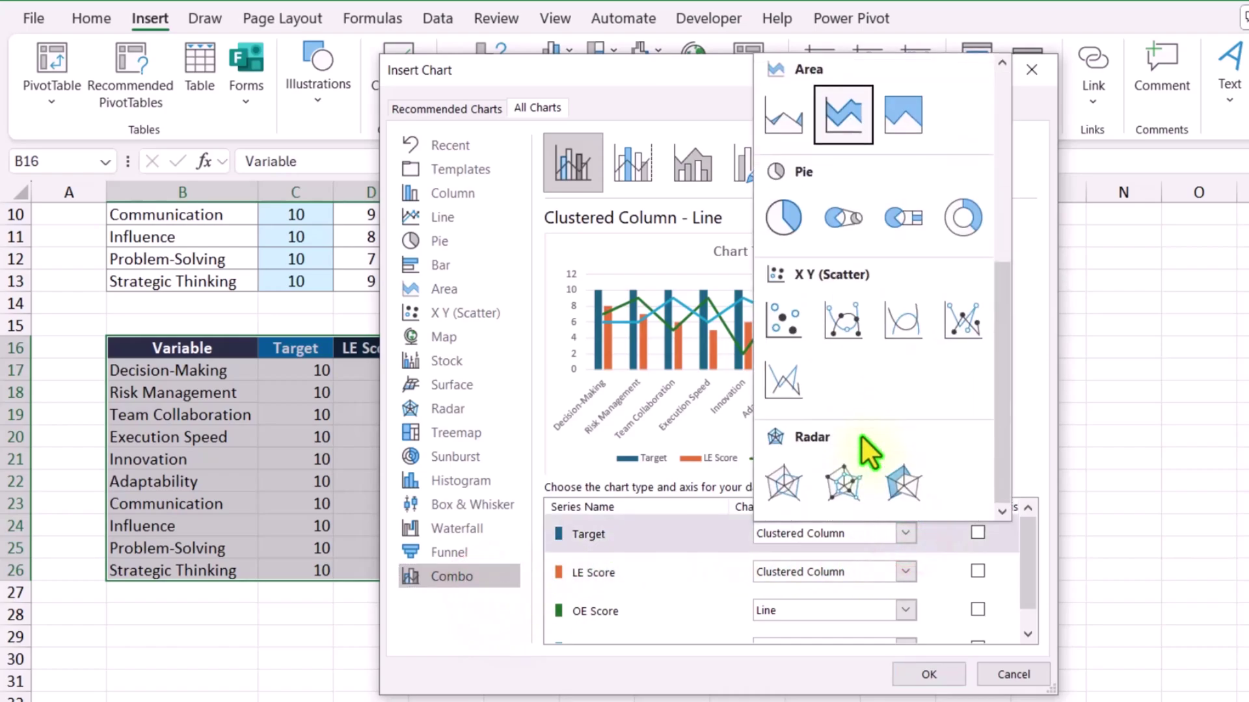
click(841, 478)
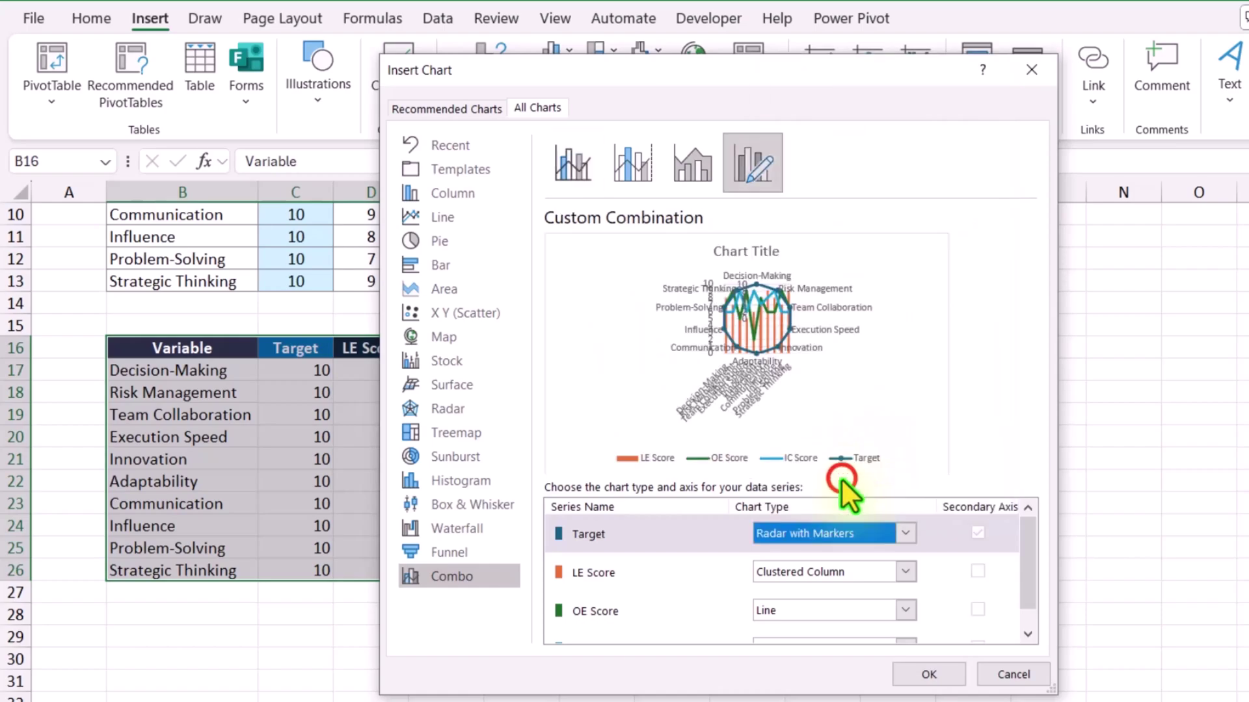
Set LE, OE and IC Score to Filled Radar and insert the combo chart.
click(904, 571)
scroll(883, 435, down, 3)
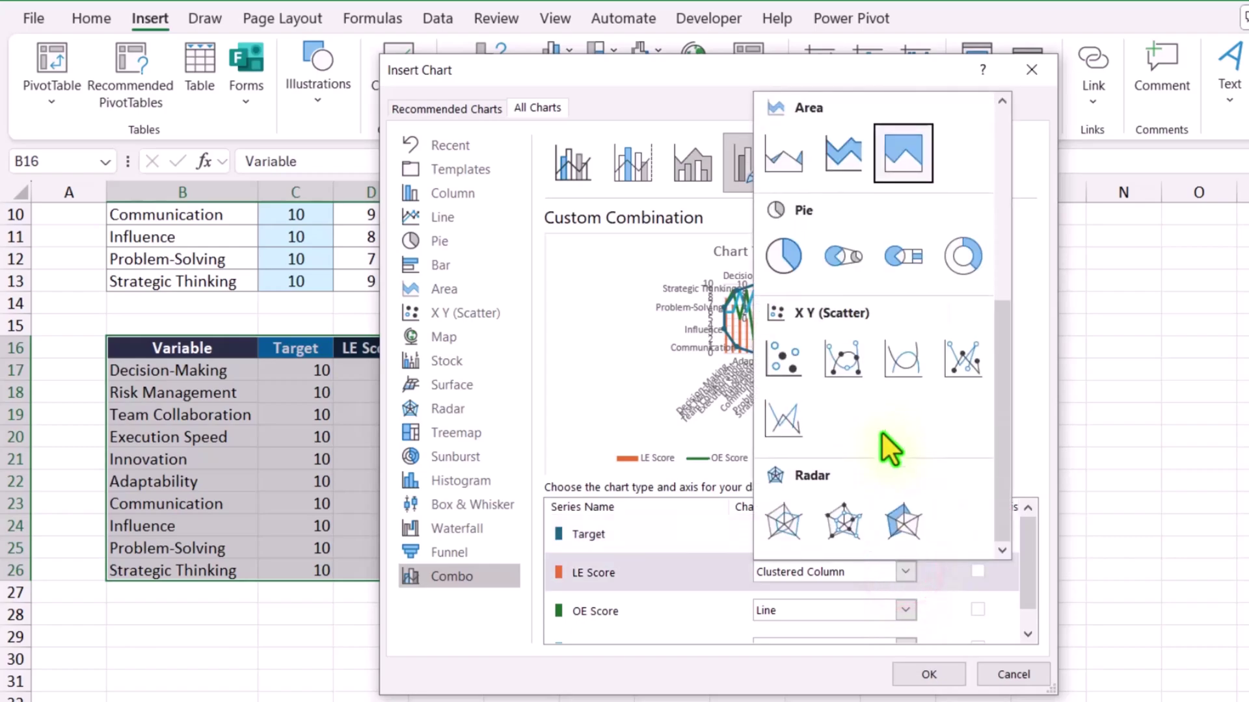
click(895, 509)
click(904, 610)
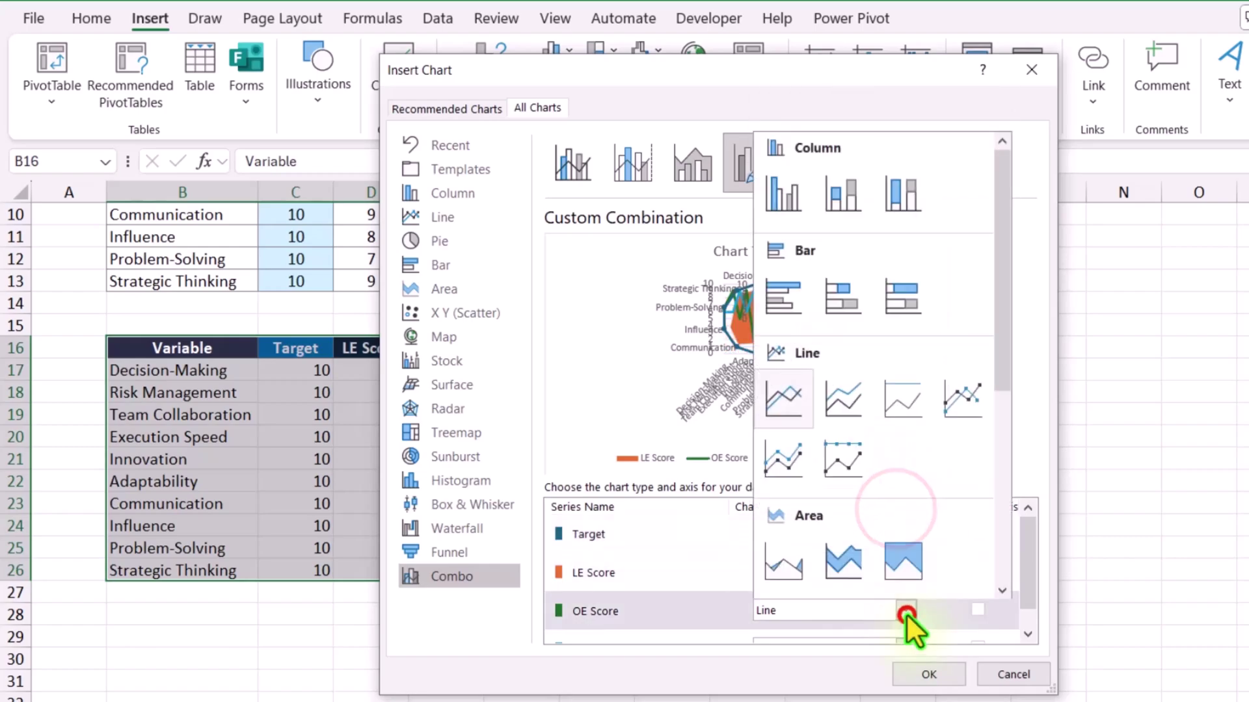
scroll(907, 520, down, 3)
click(915, 555)
scroll(907, 627, down, 1)
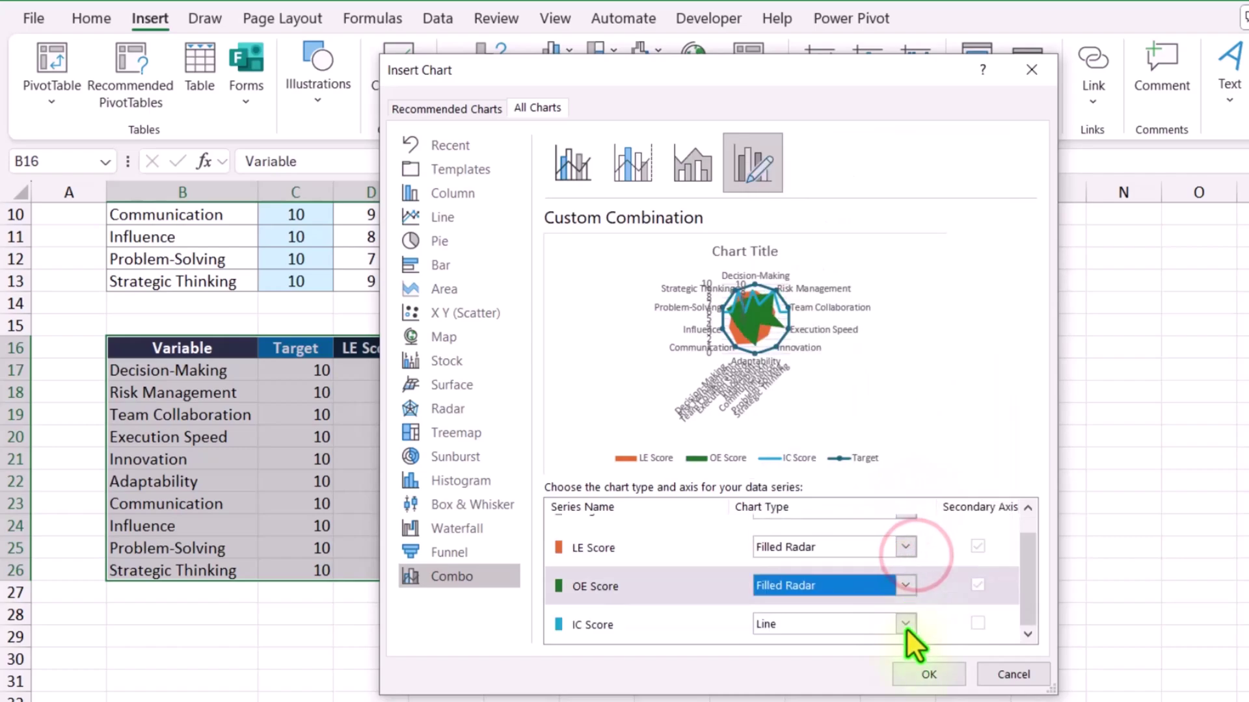
click(905, 624)
scroll(907, 520, down, 3)
click(908, 575)
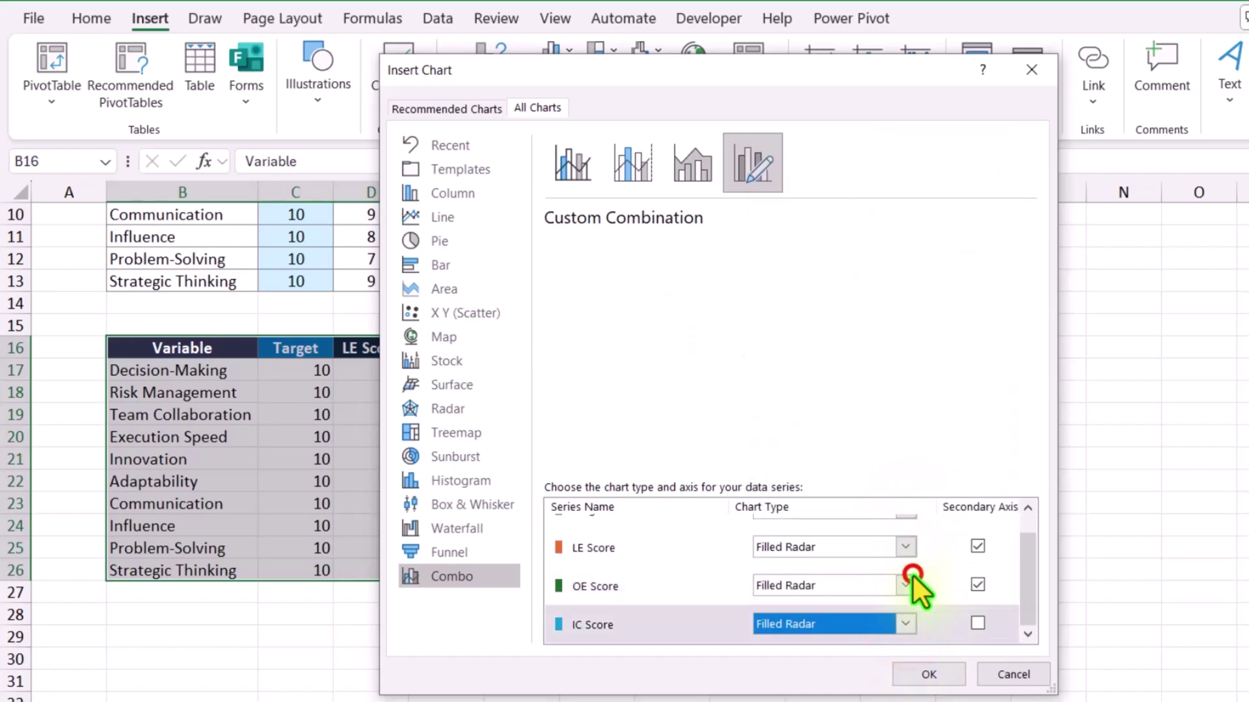
click(928, 674)
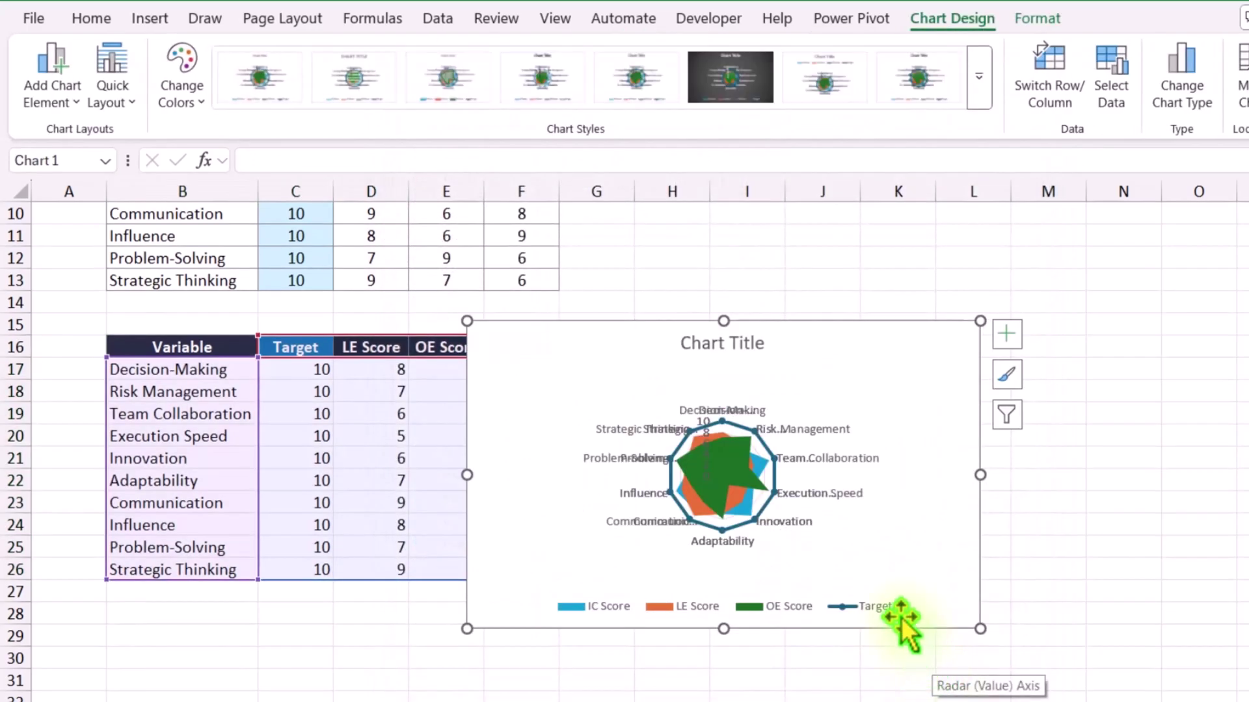
Delete the chart title, enlarge the chart, and move it up beside the tables.
click(748, 340)
key(Delete)
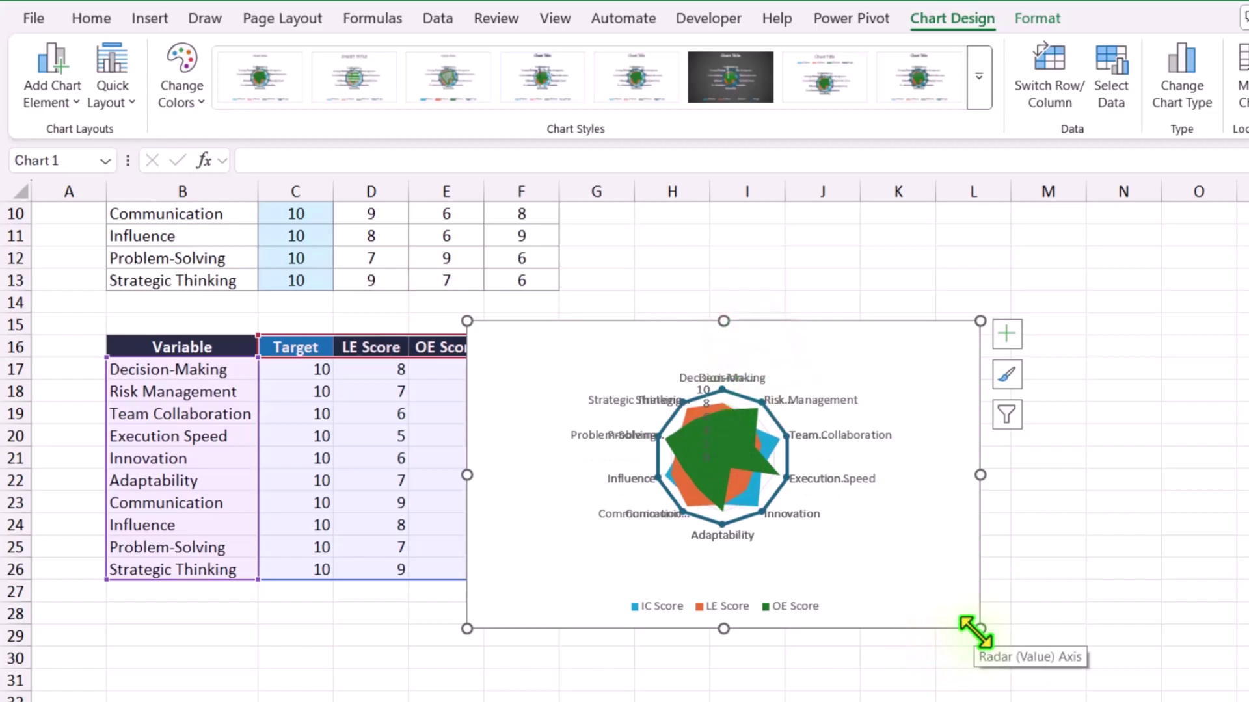
drag(980, 629, 1209, 701)
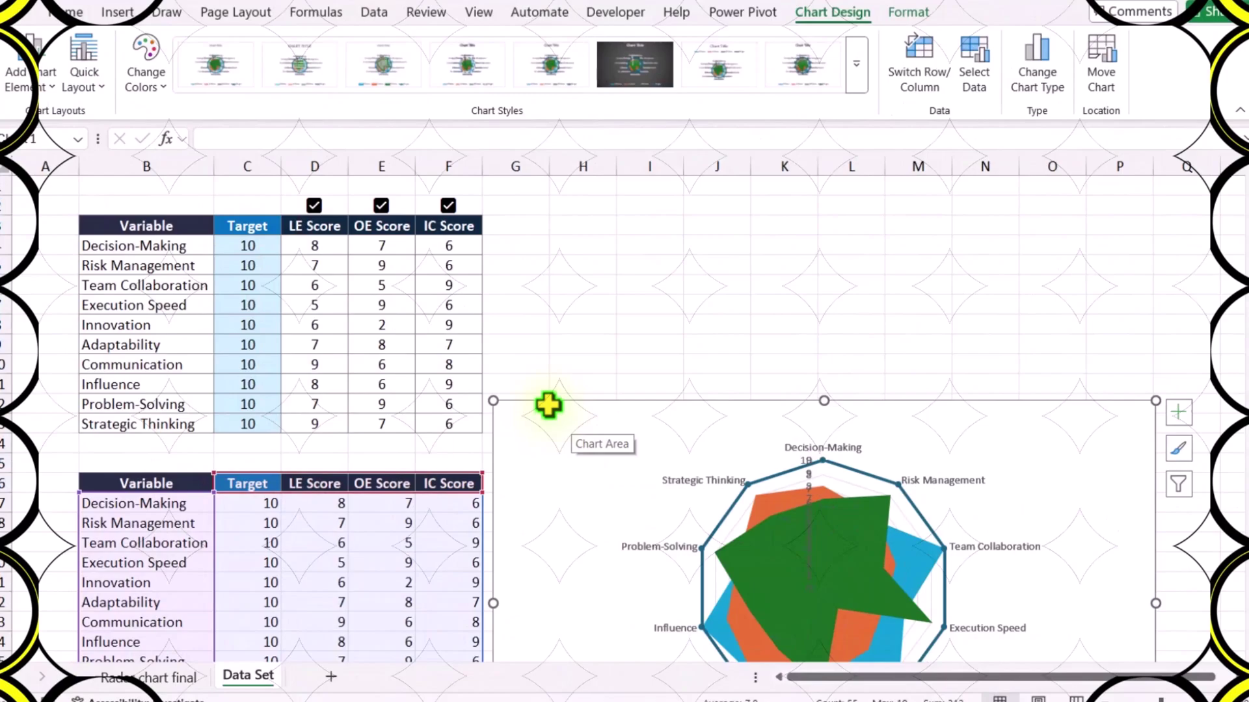
drag(549, 403, 548, 203)
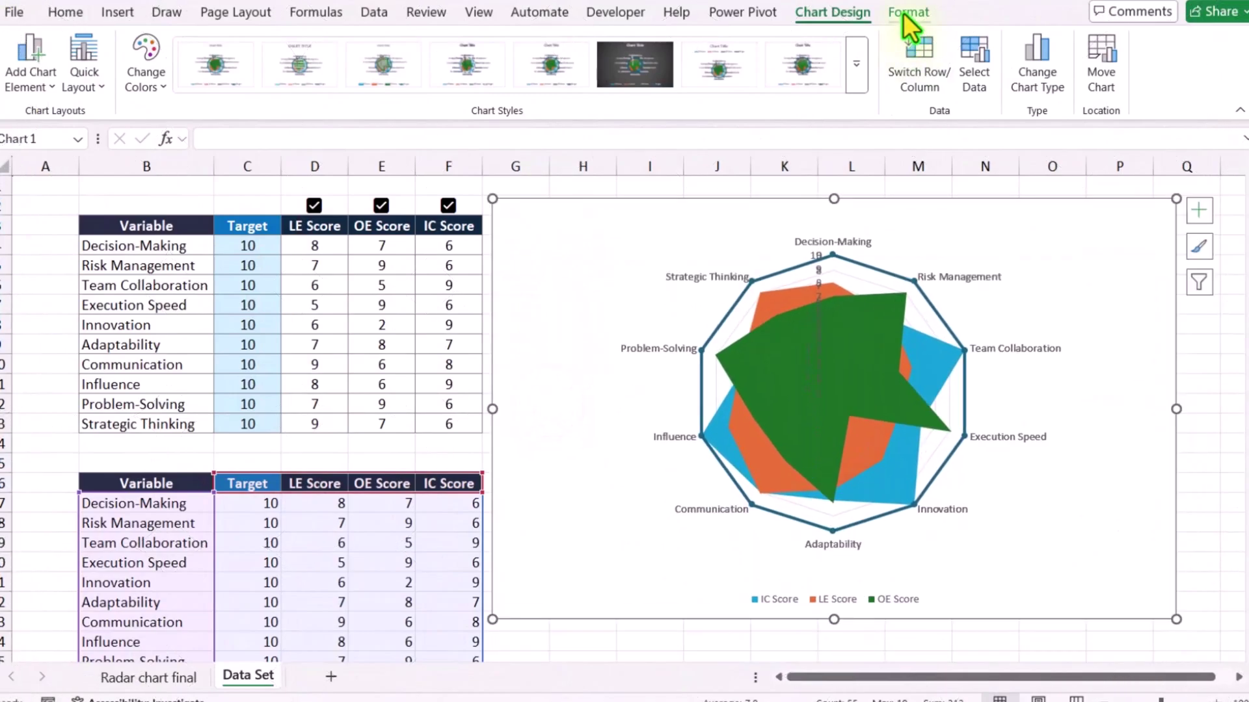
click(904, 12)
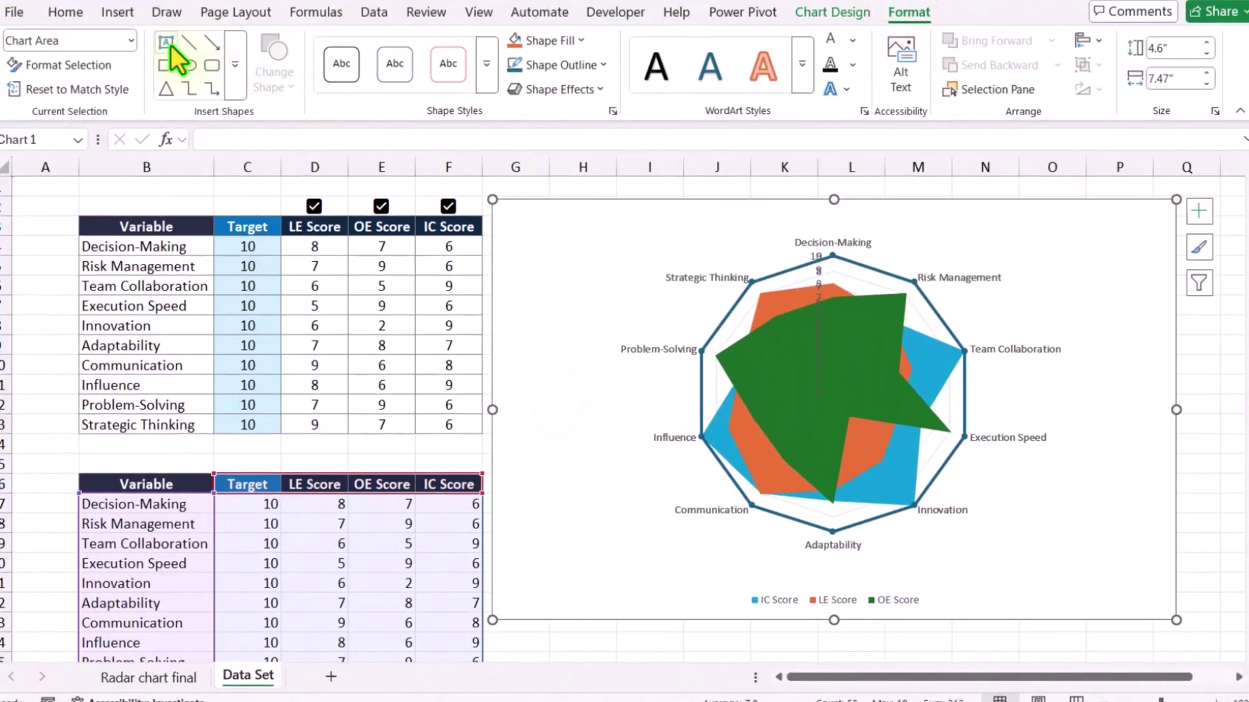
Enlarge the plot area slightly and fill the chart area dark navy.
click(131, 39)
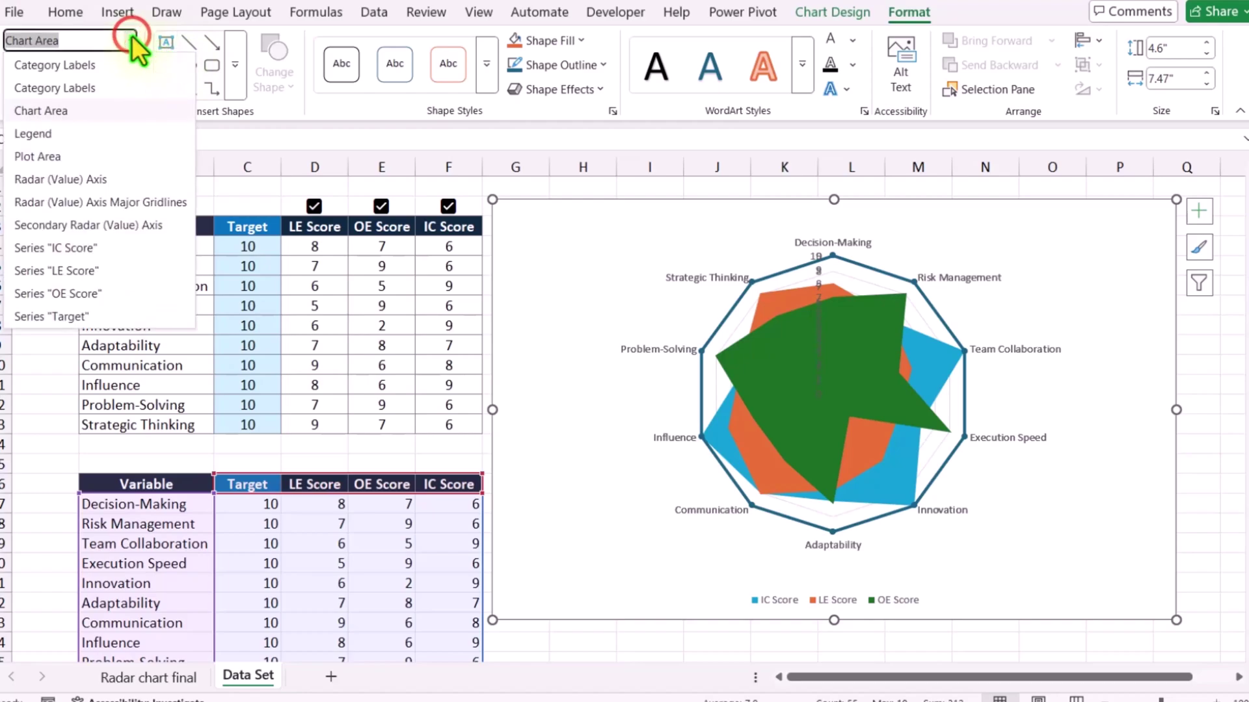
click(78, 155)
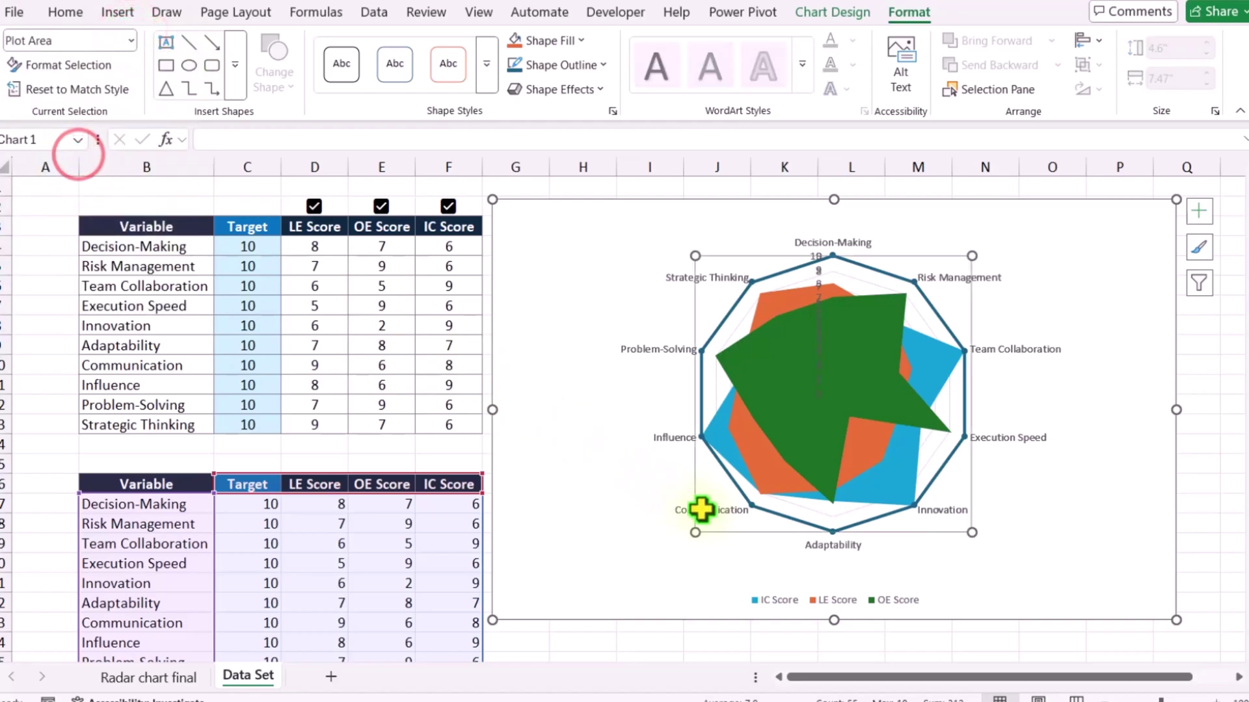
drag(698, 534, 653, 562)
click(1096, 204)
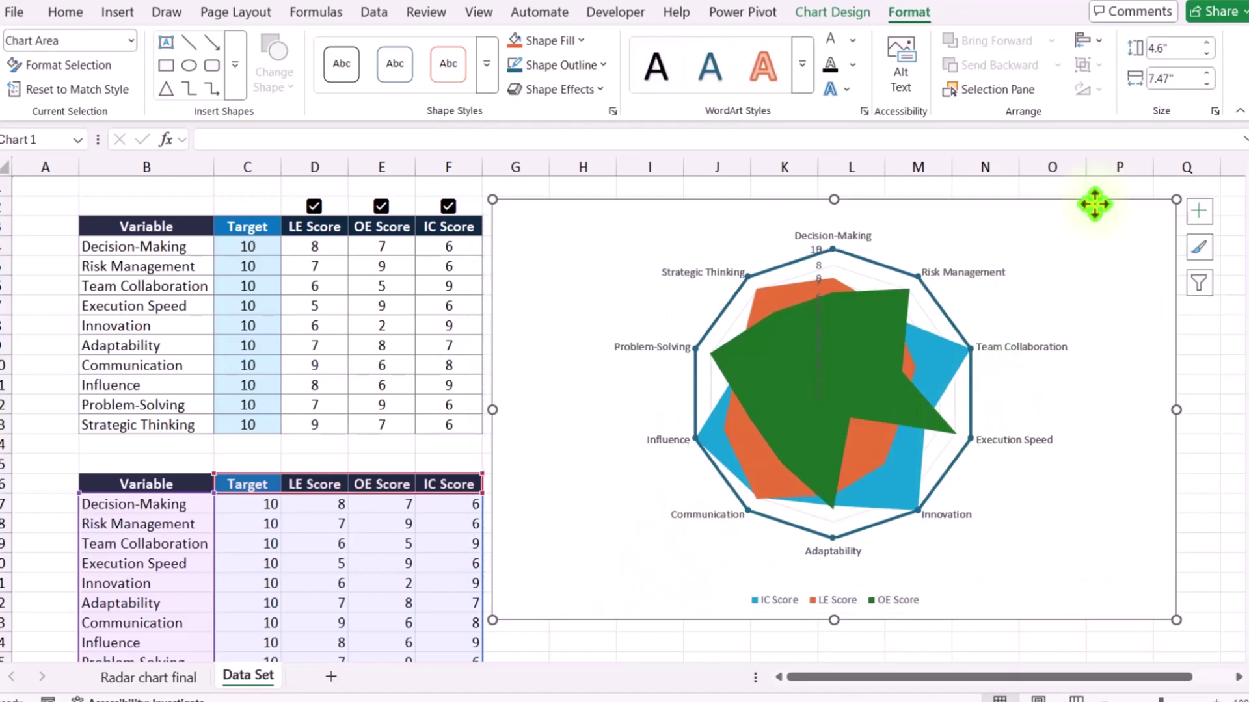
click(576, 41)
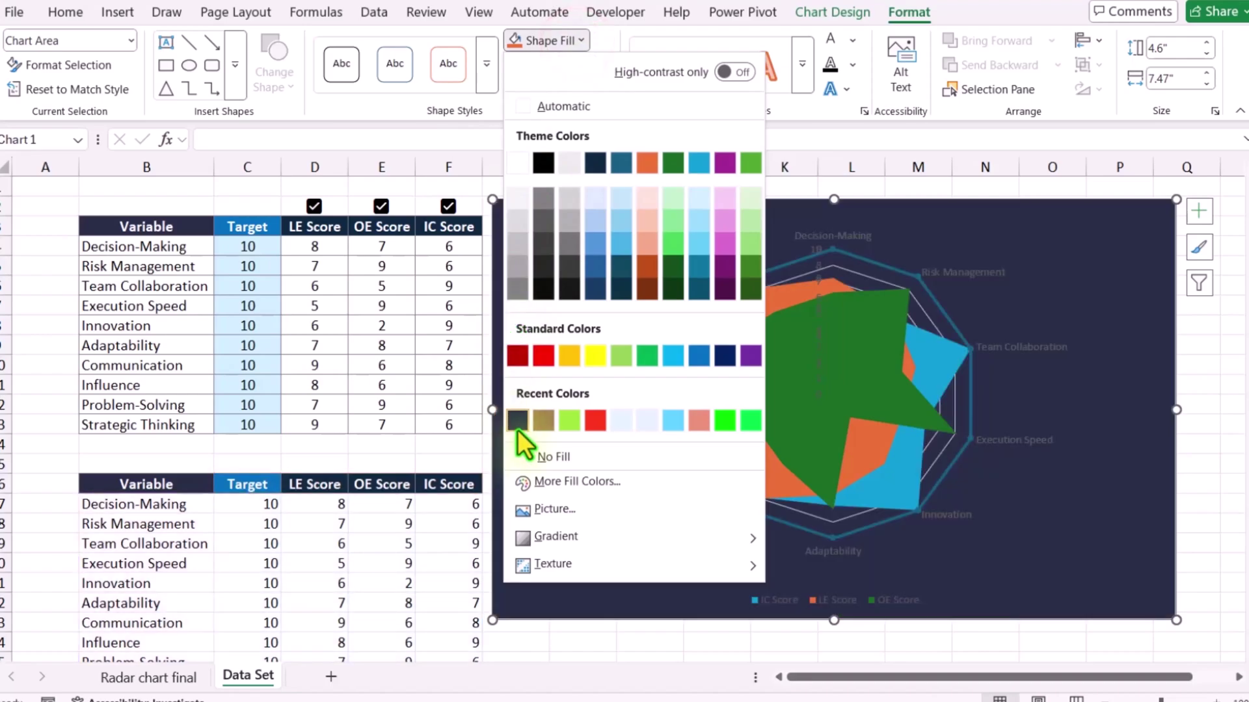
click(517, 426)
Make the category labels bold white, then untick IC Score.
click(639, 346)
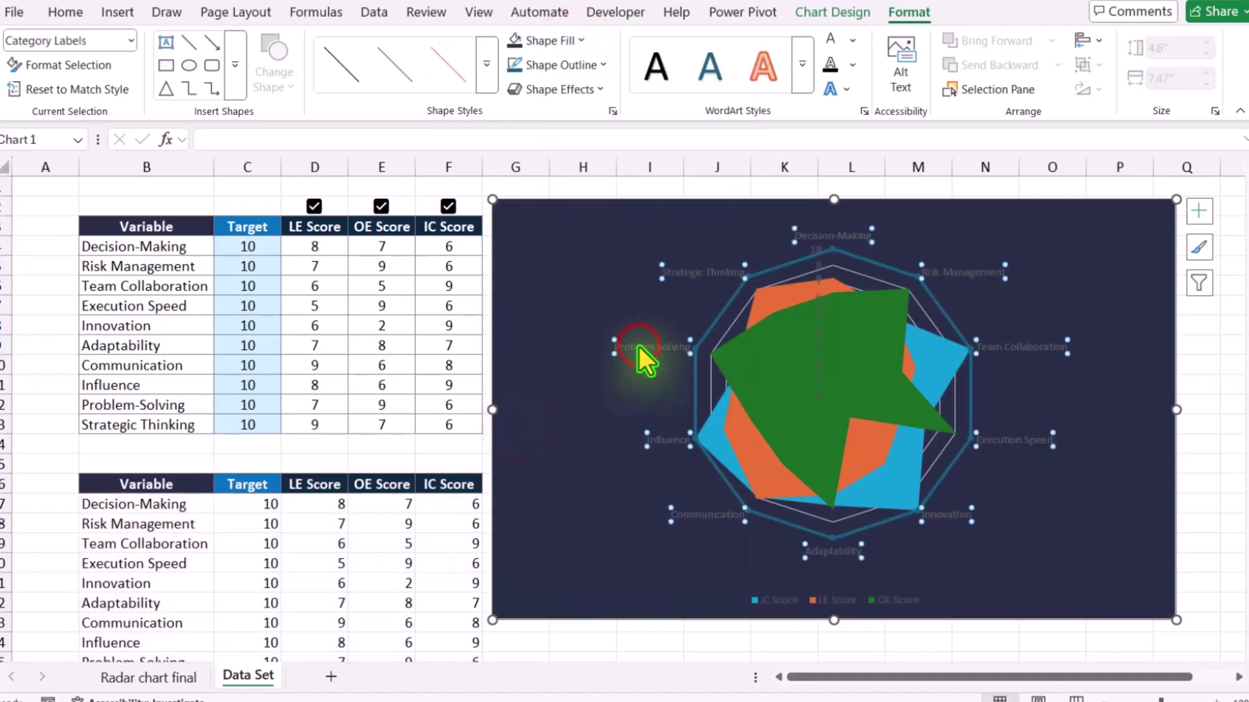
click(831, 40)
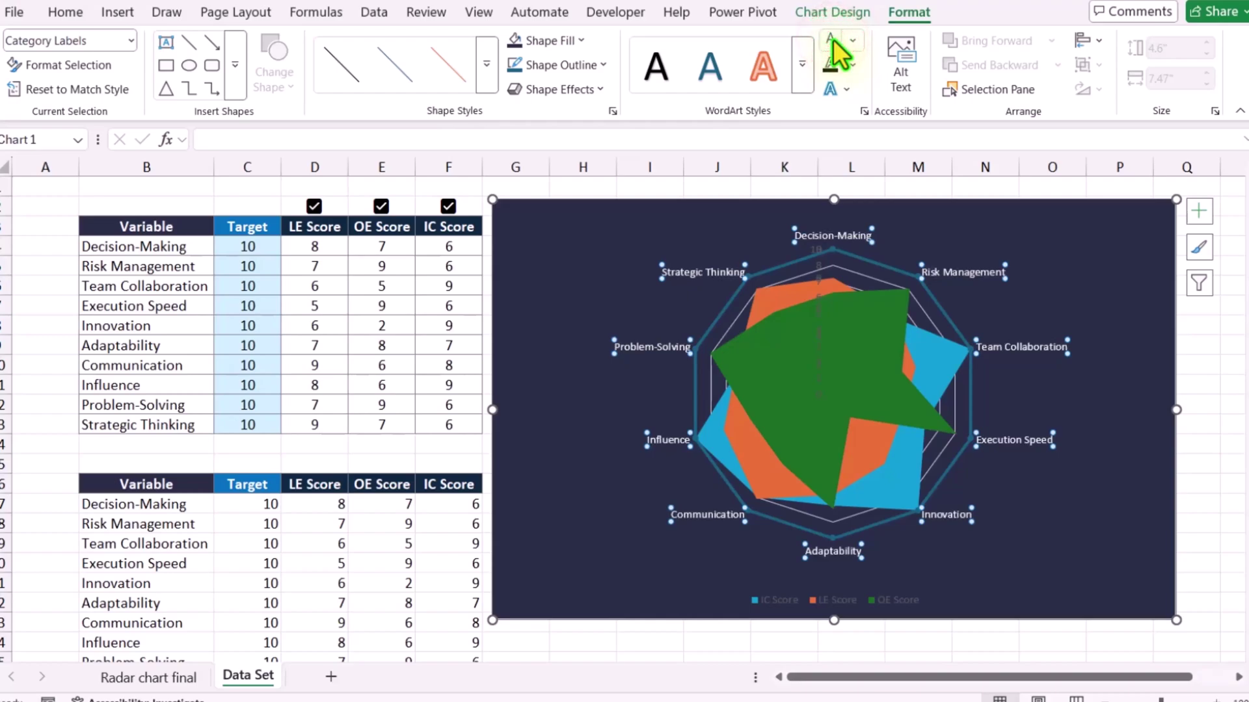
key(ctrl+b)
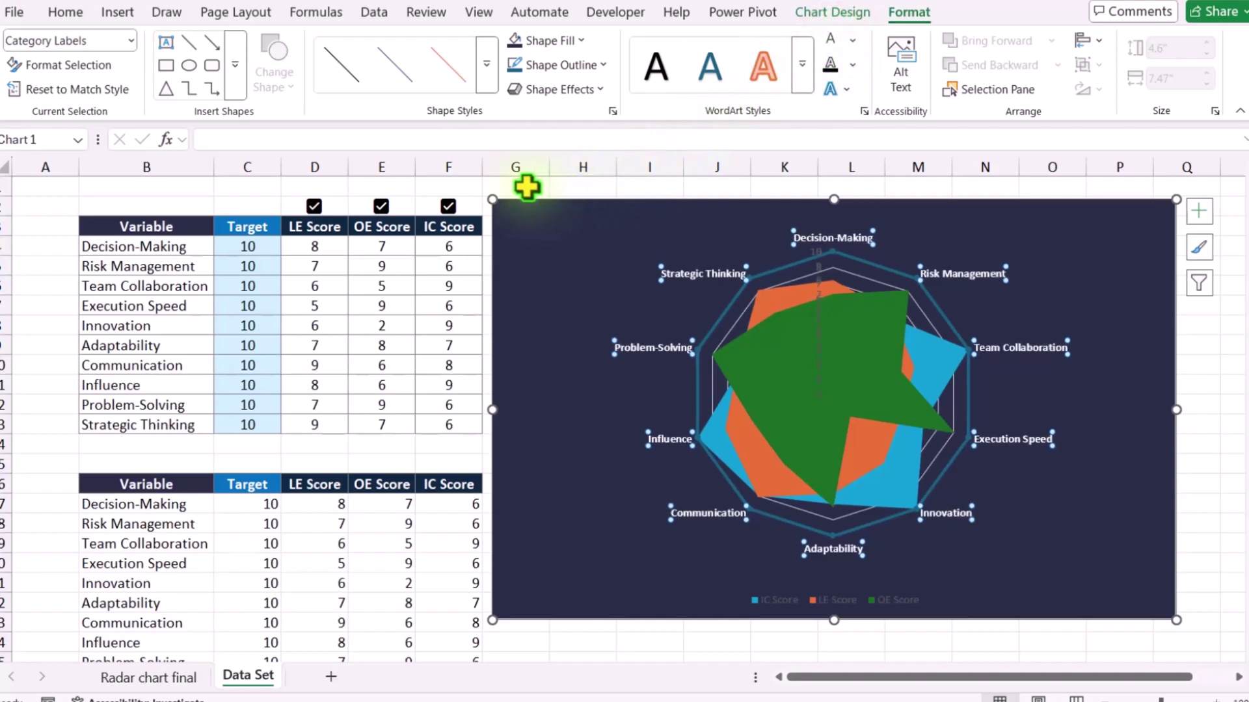
click(448, 205)
Hide OE Score and give the LE Score series a solid orange fill at 85% transparency.
click(381, 205)
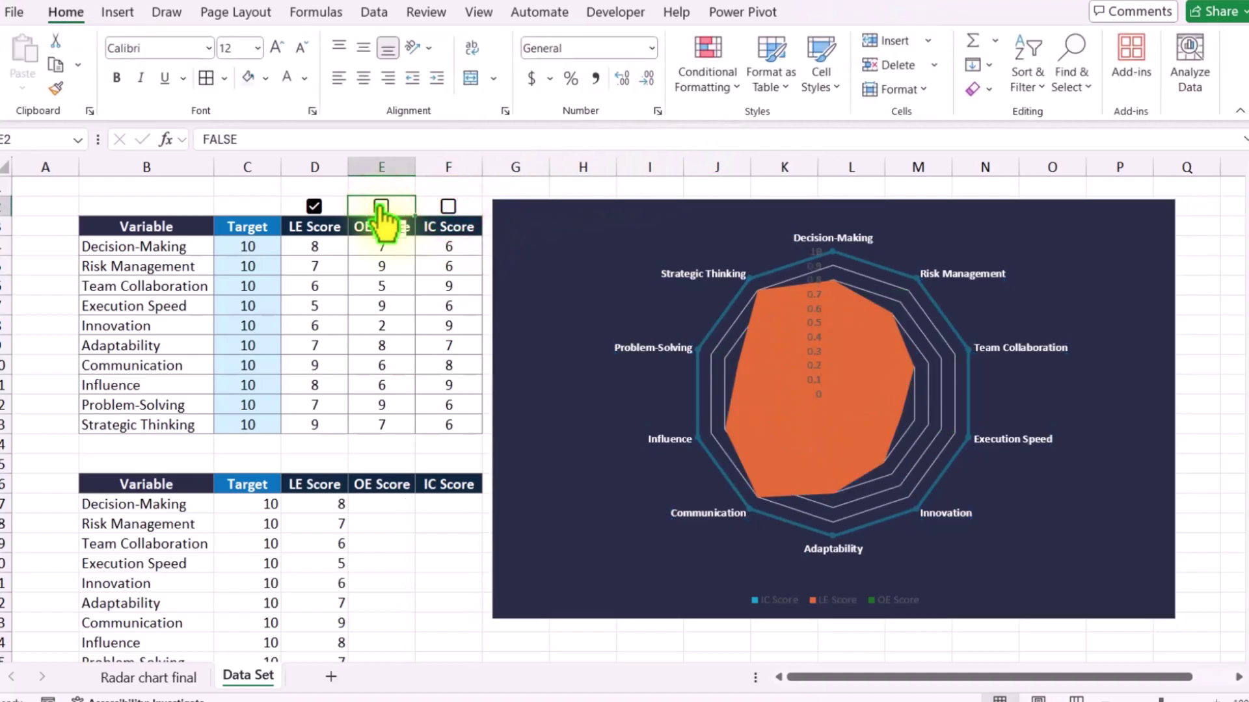
click(830, 445)
right_click(830, 445)
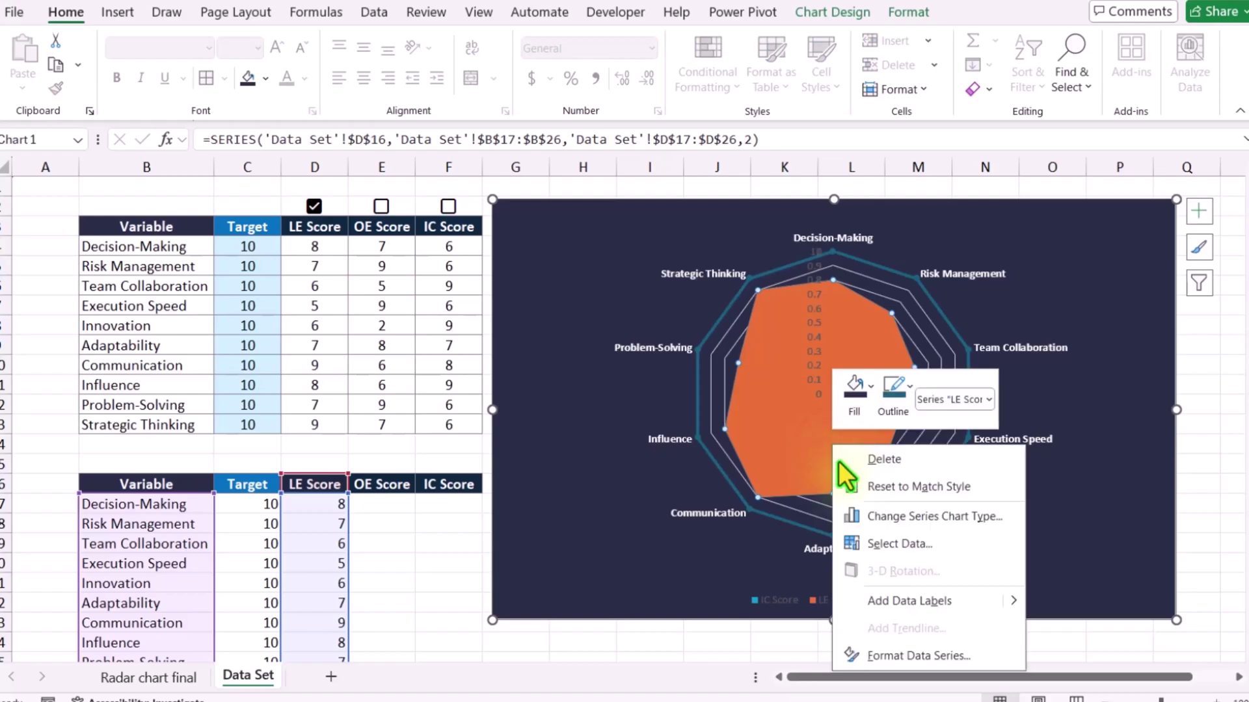
click(907, 650)
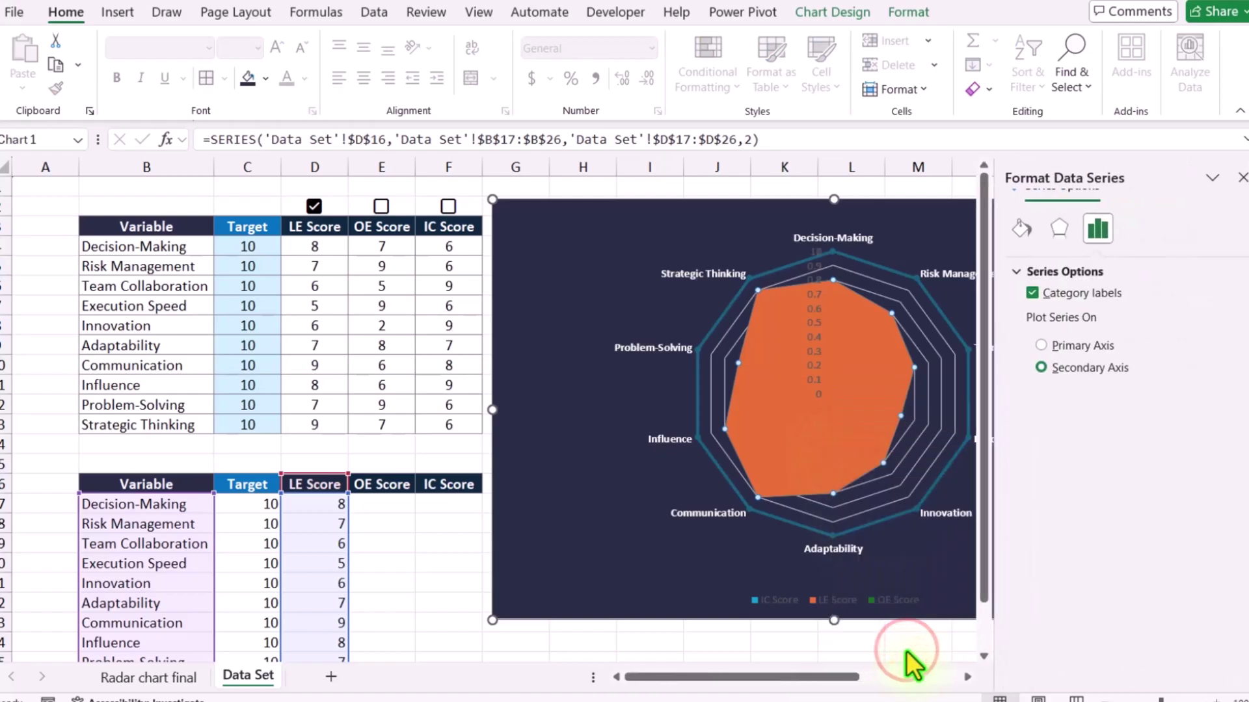
click(1022, 257)
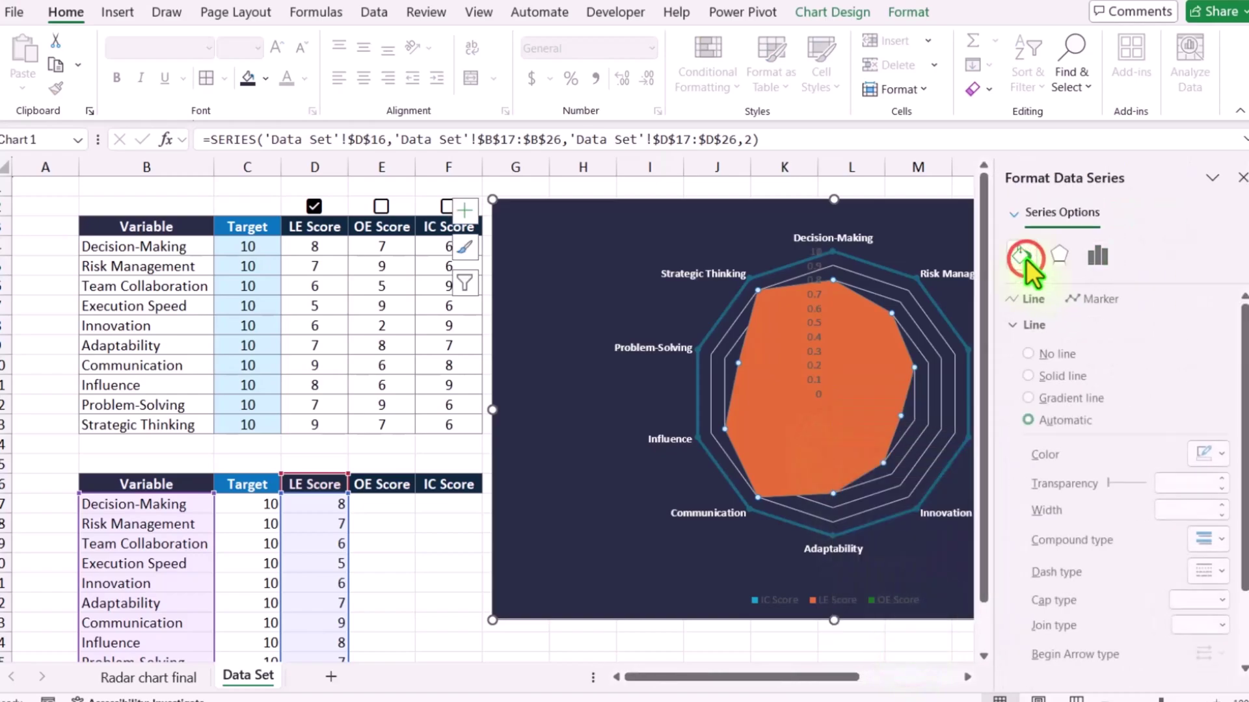
click(1104, 300)
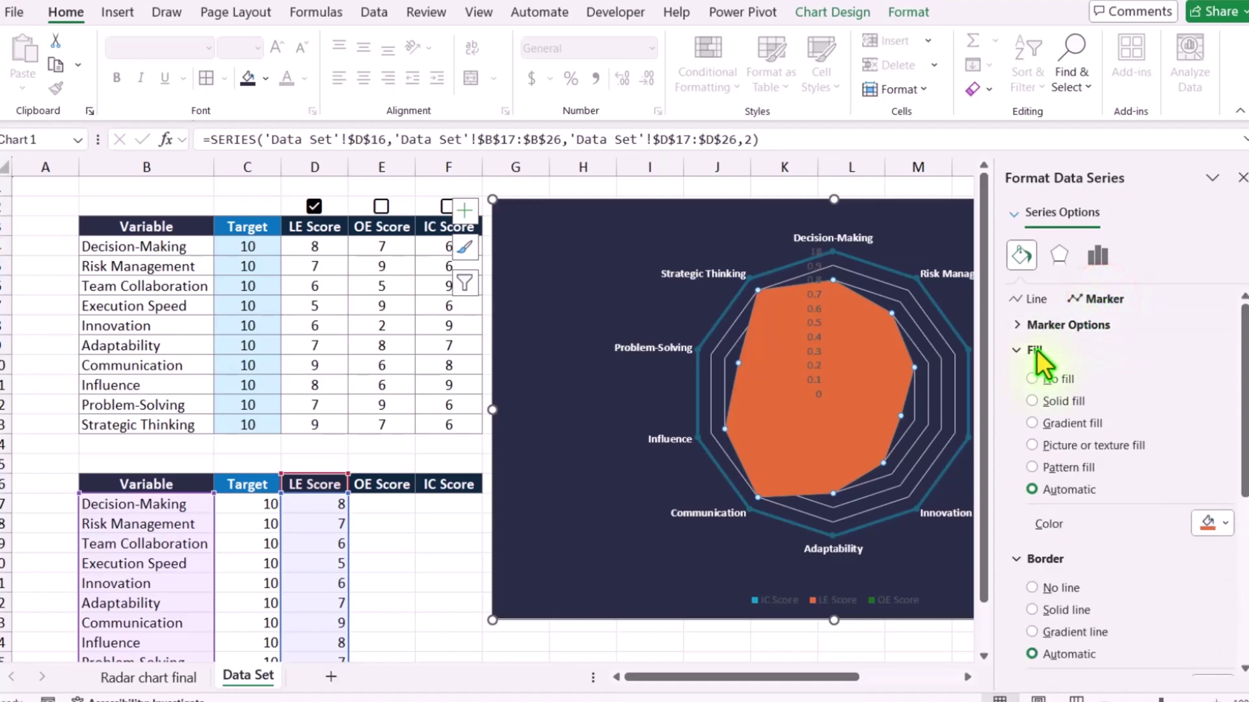
click(1053, 401)
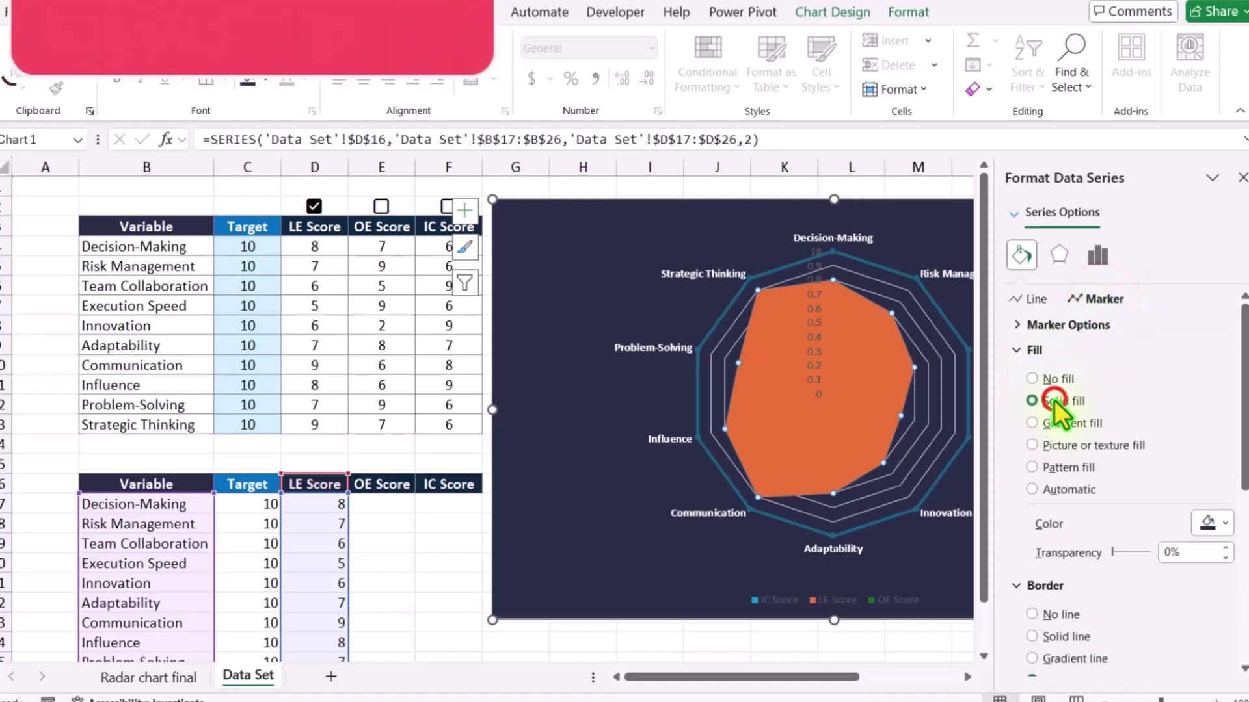
click(1213, 524)
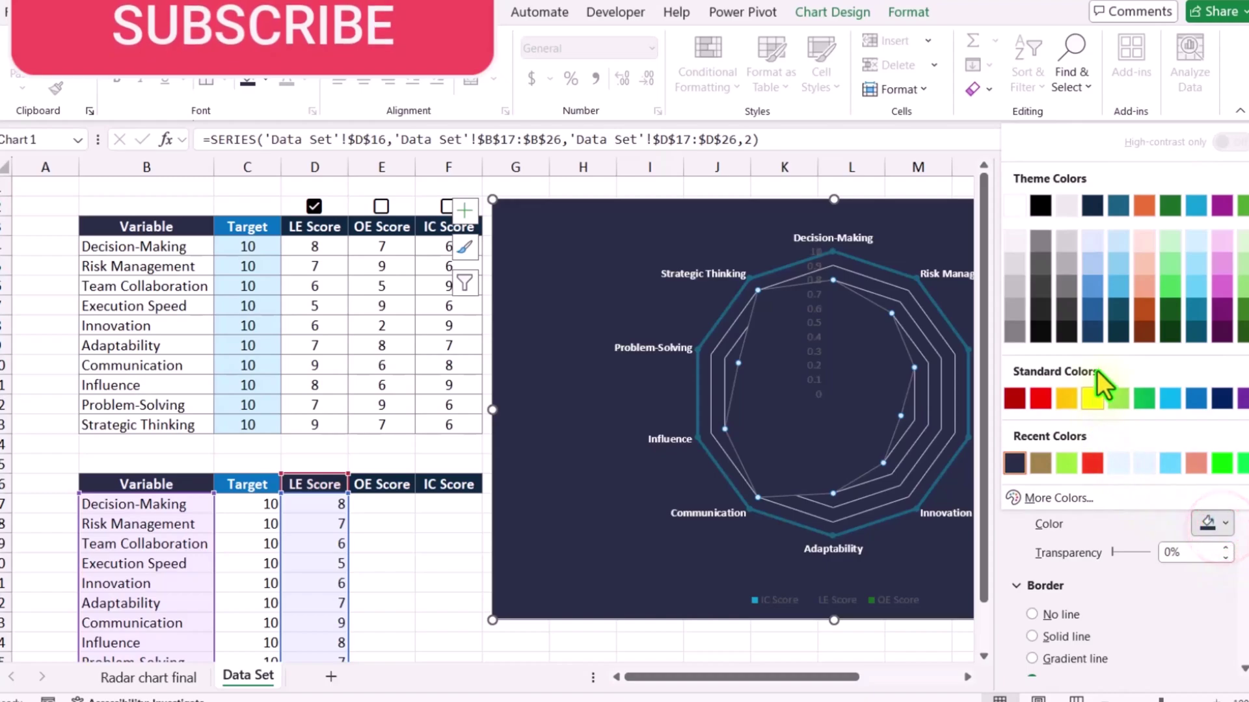
click(1144, 206)
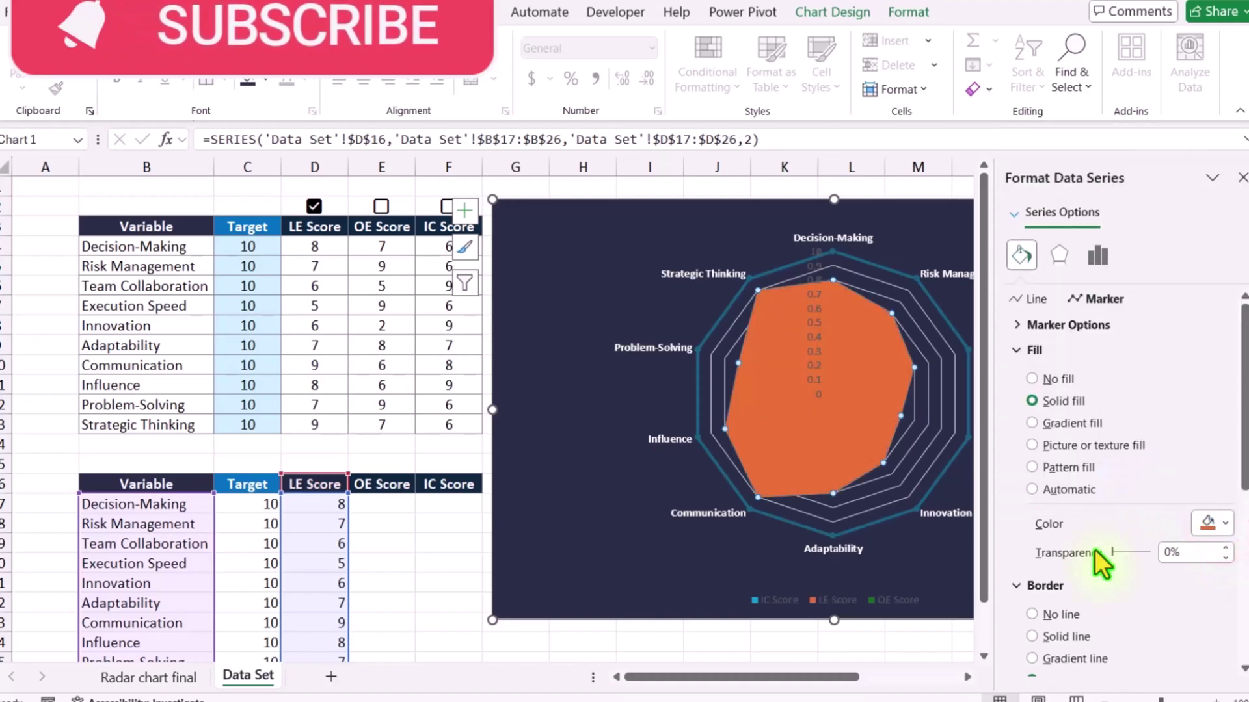
click(1185, 553)
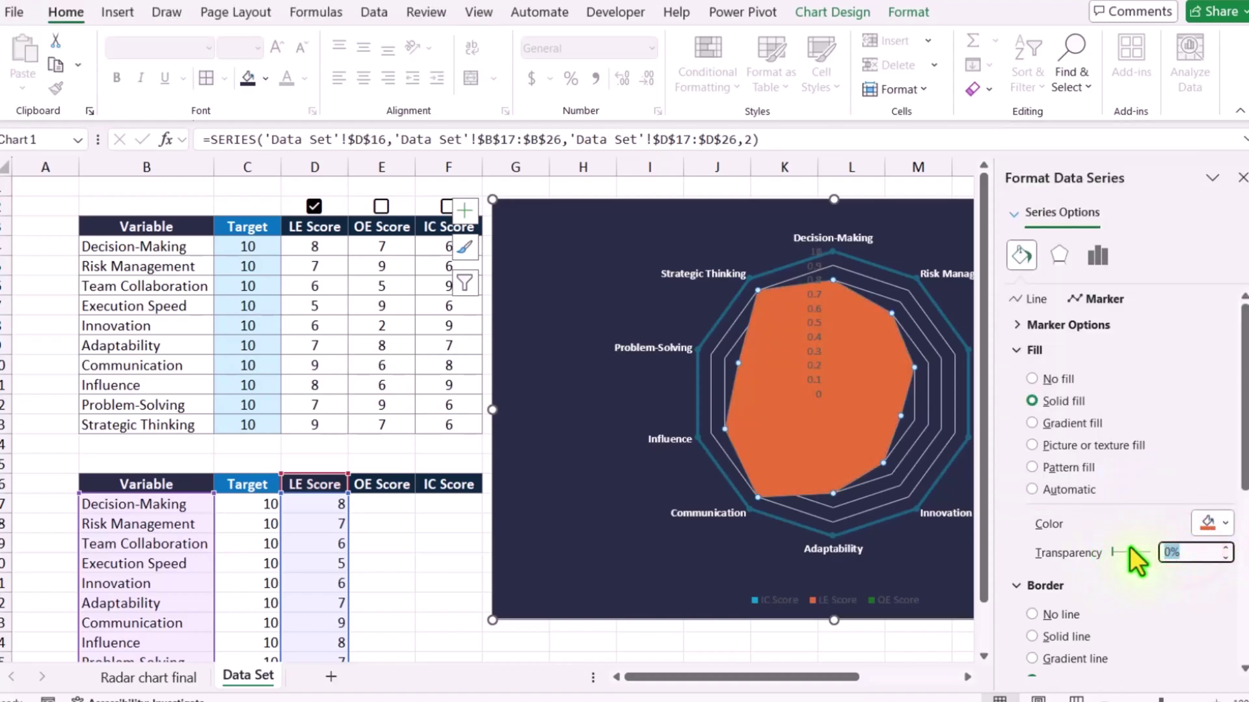
text(85)
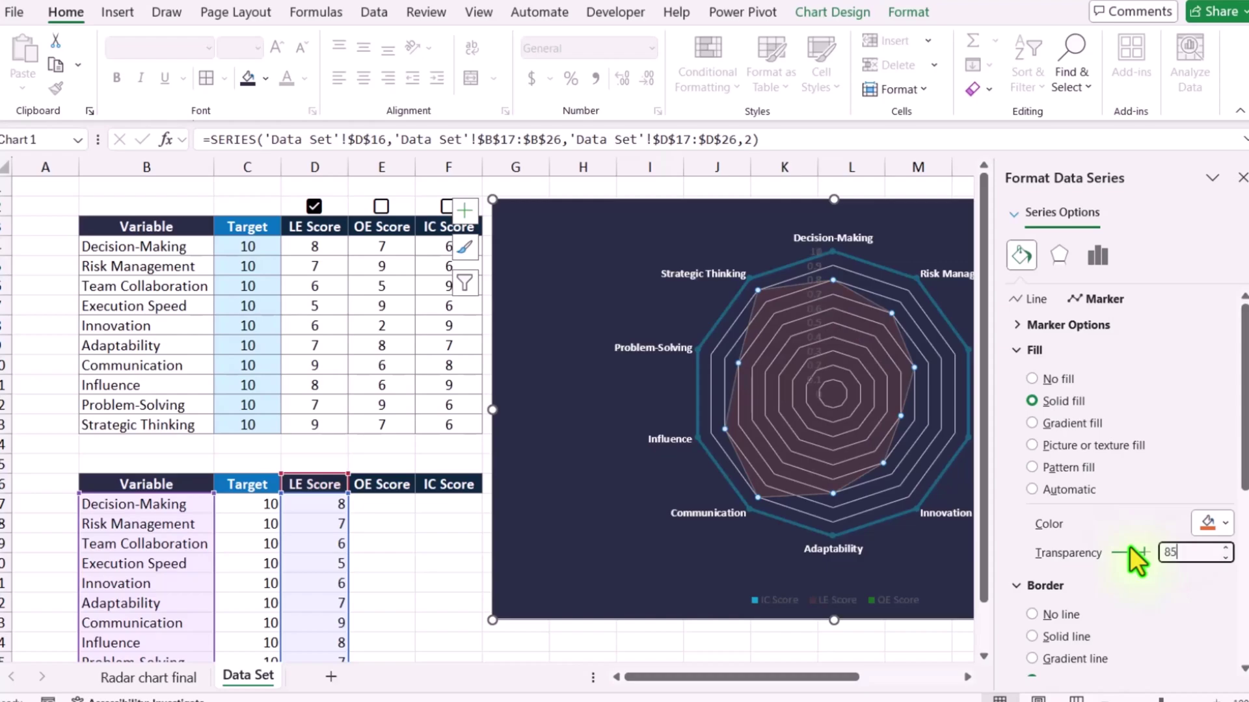
Give the LE Score series a solid orange outline 2 pt wide.
click(1038, 300)
click(1077, 376)
click(1225, 454)
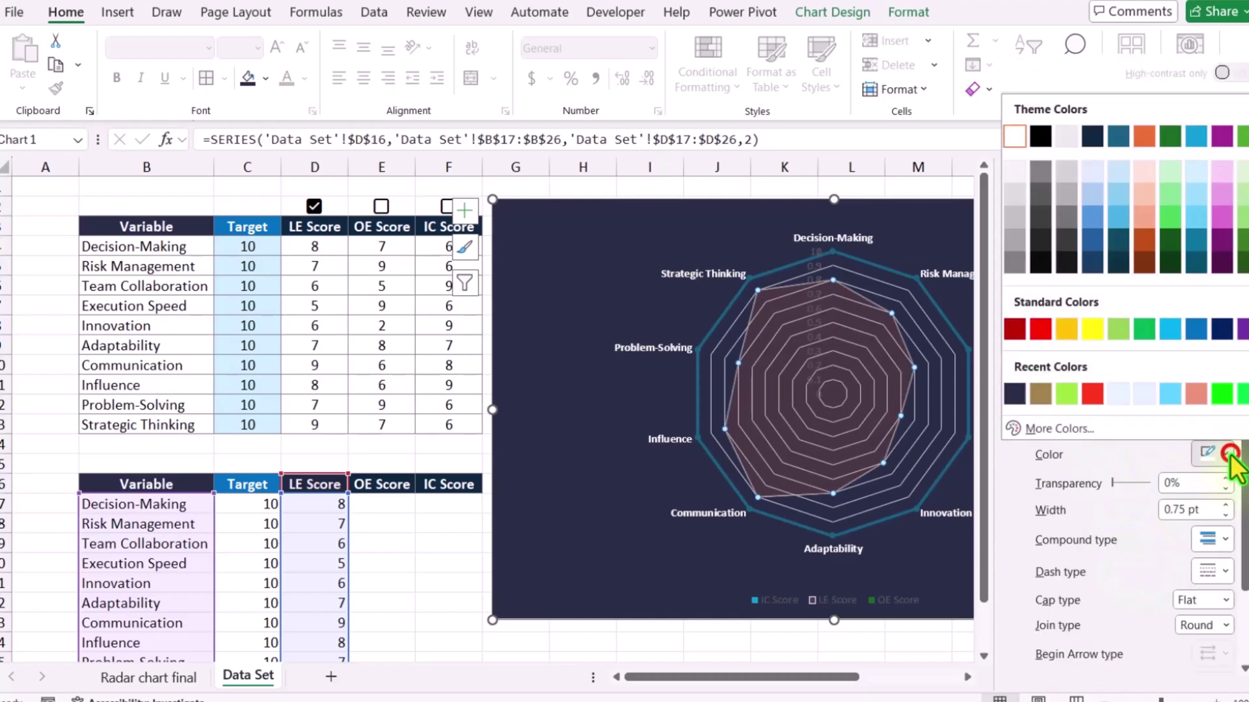
click(1147, 142)
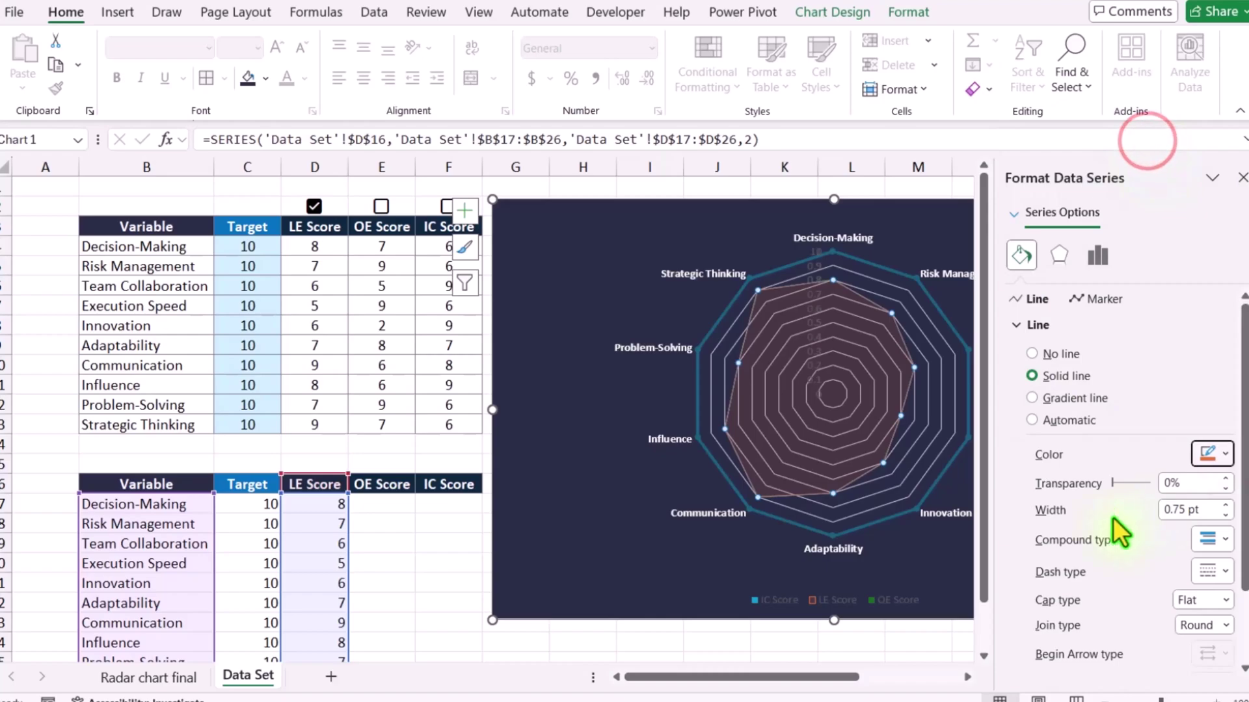
click(1226, 507)
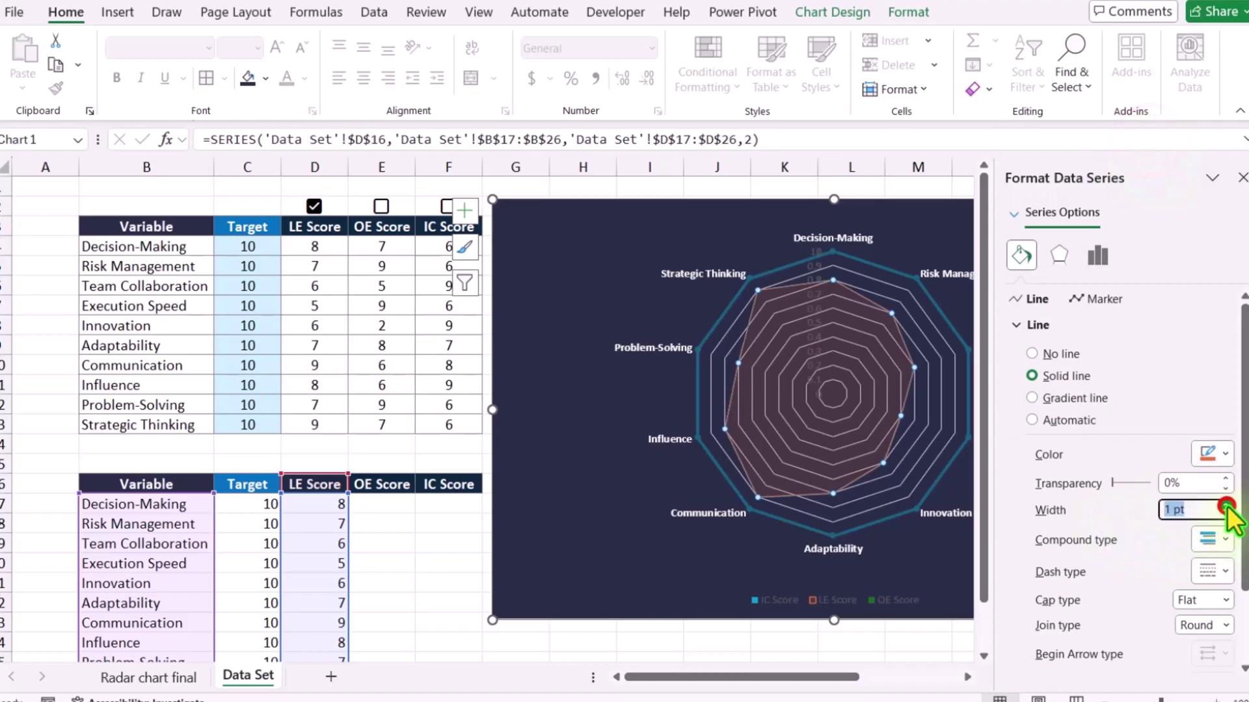
click(1226, 506)
click(1226, 506)
click(1226, 506)
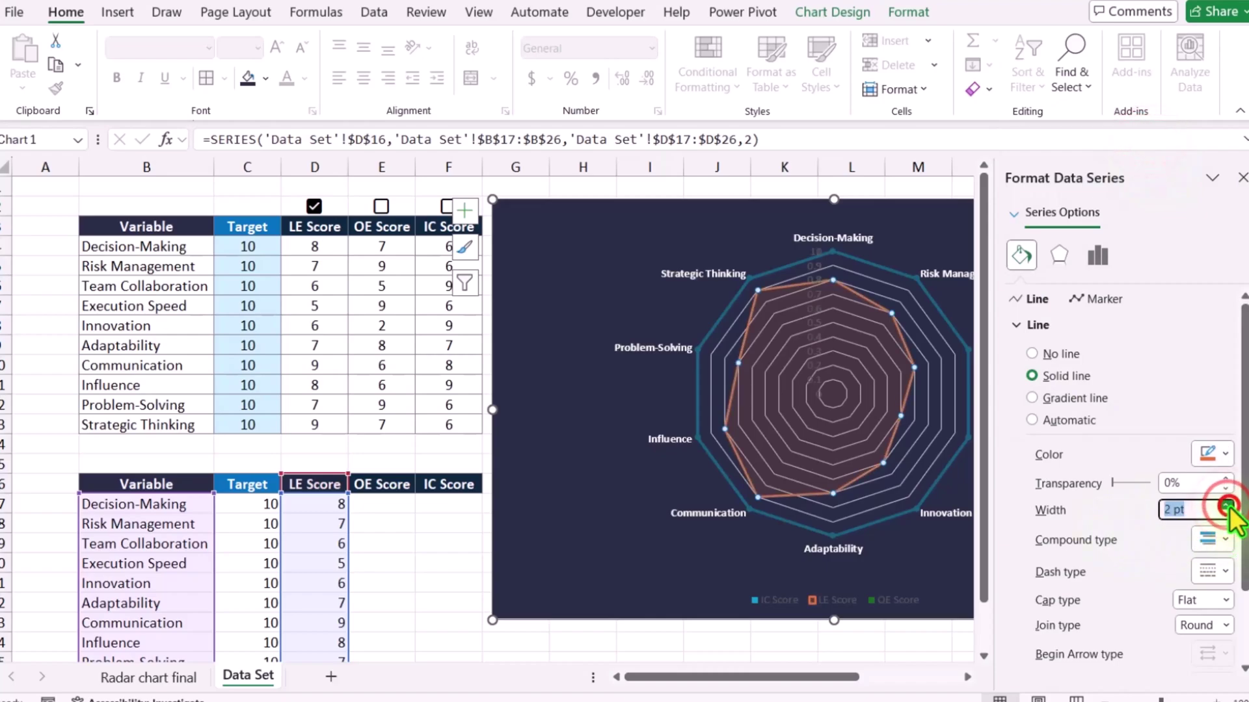
Show only OE Score and give it a slightly thicker solid green outline.
click(382, 207)
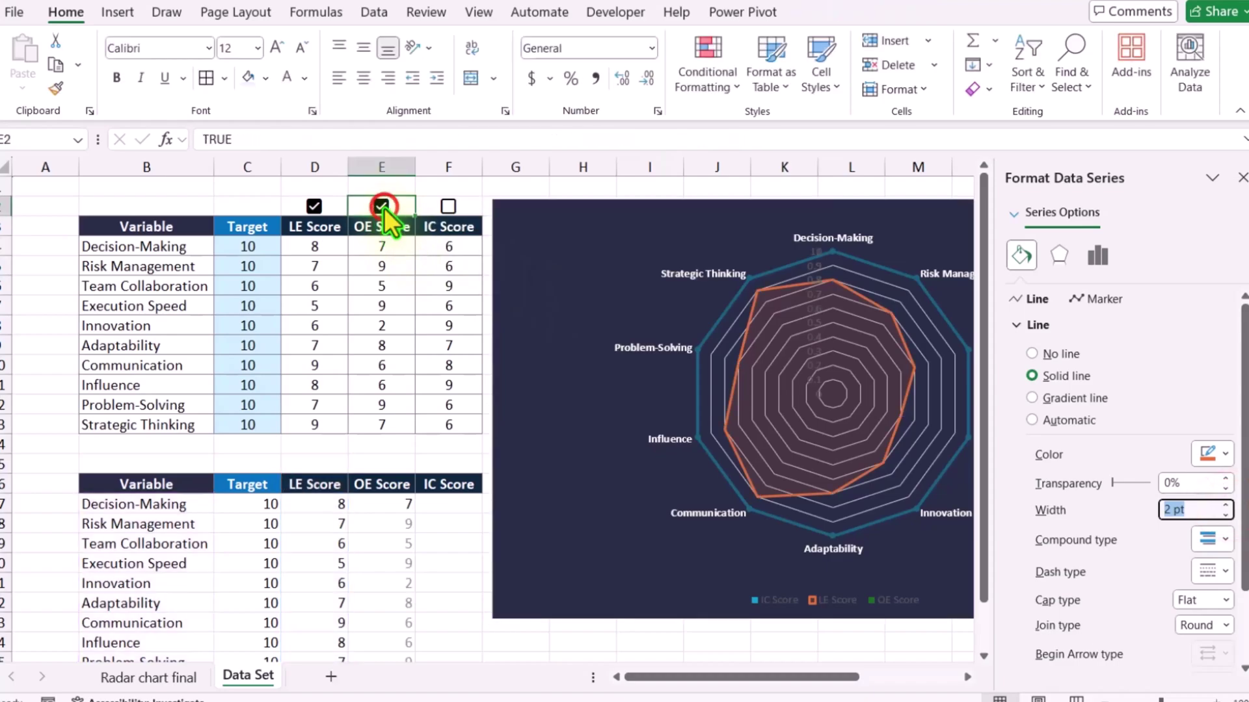
click(315, 207)
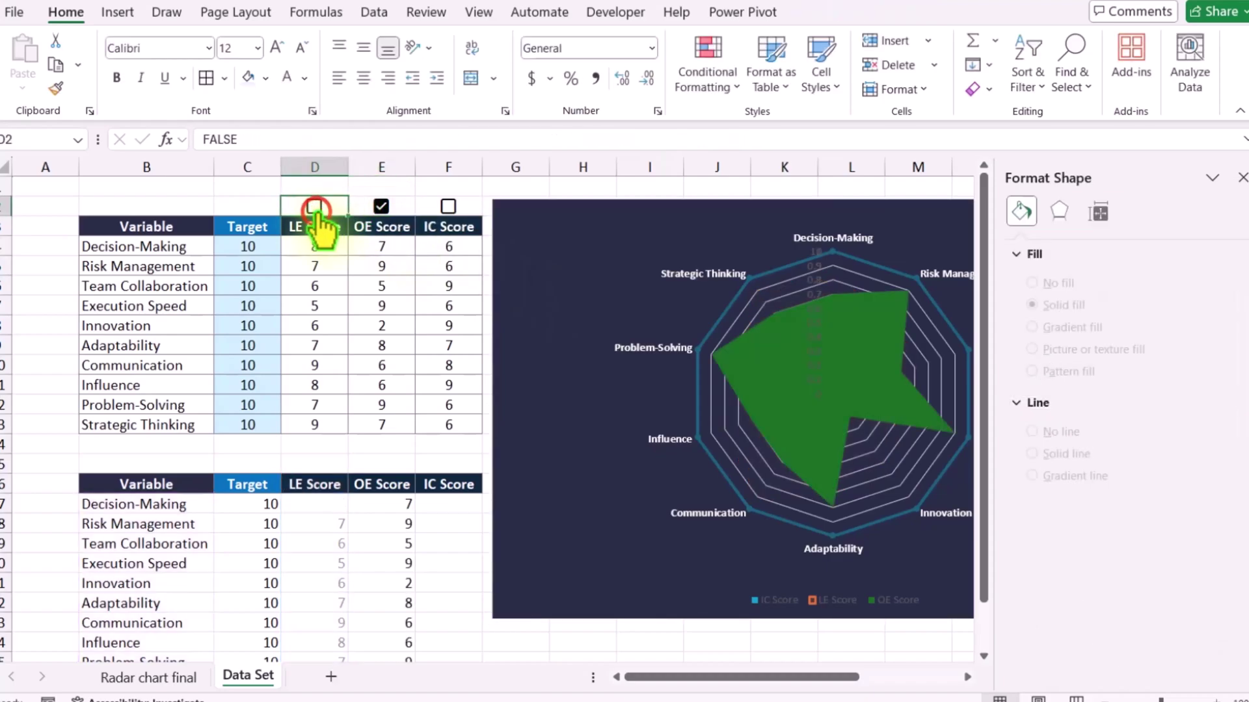
right_click(774, 358)
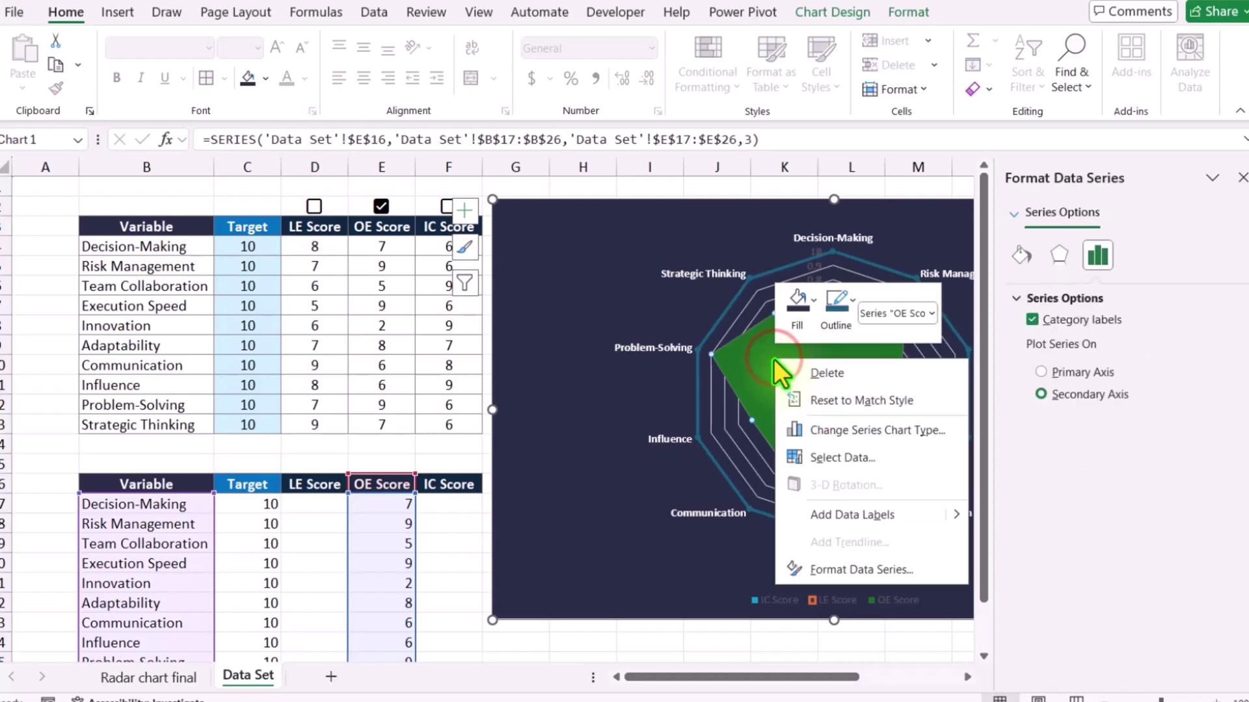
click(857, 575)
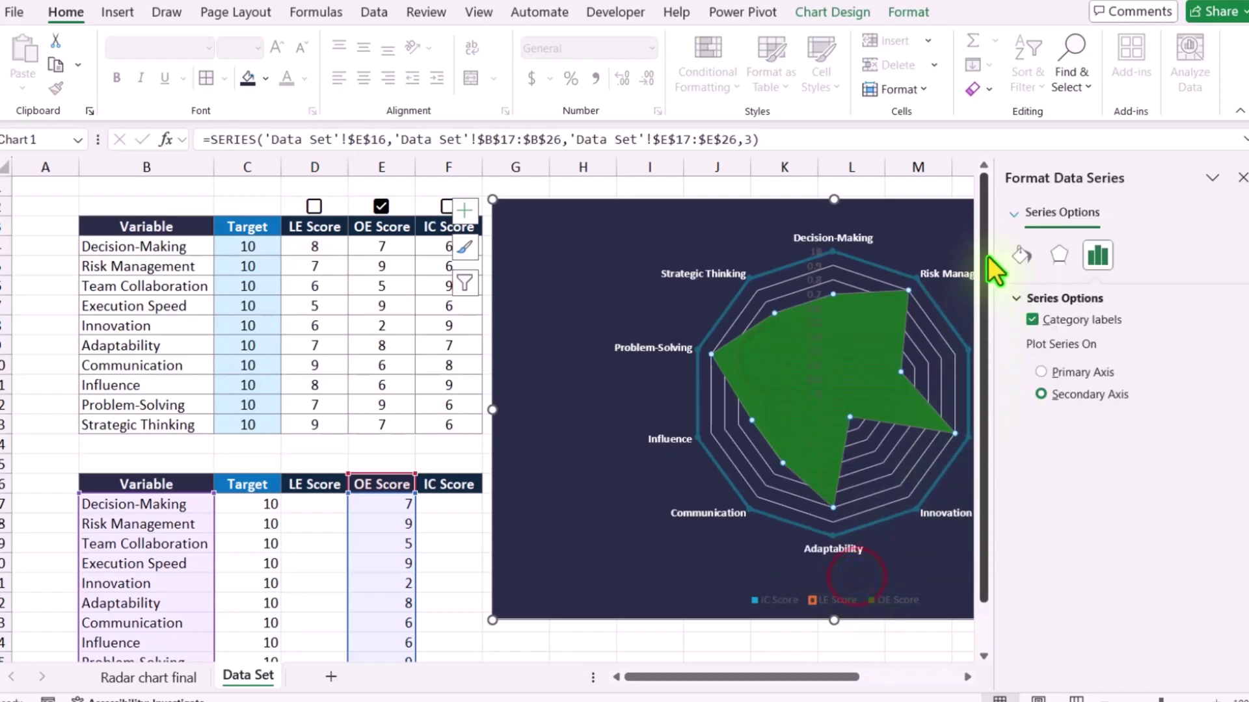
click(1021, 254)
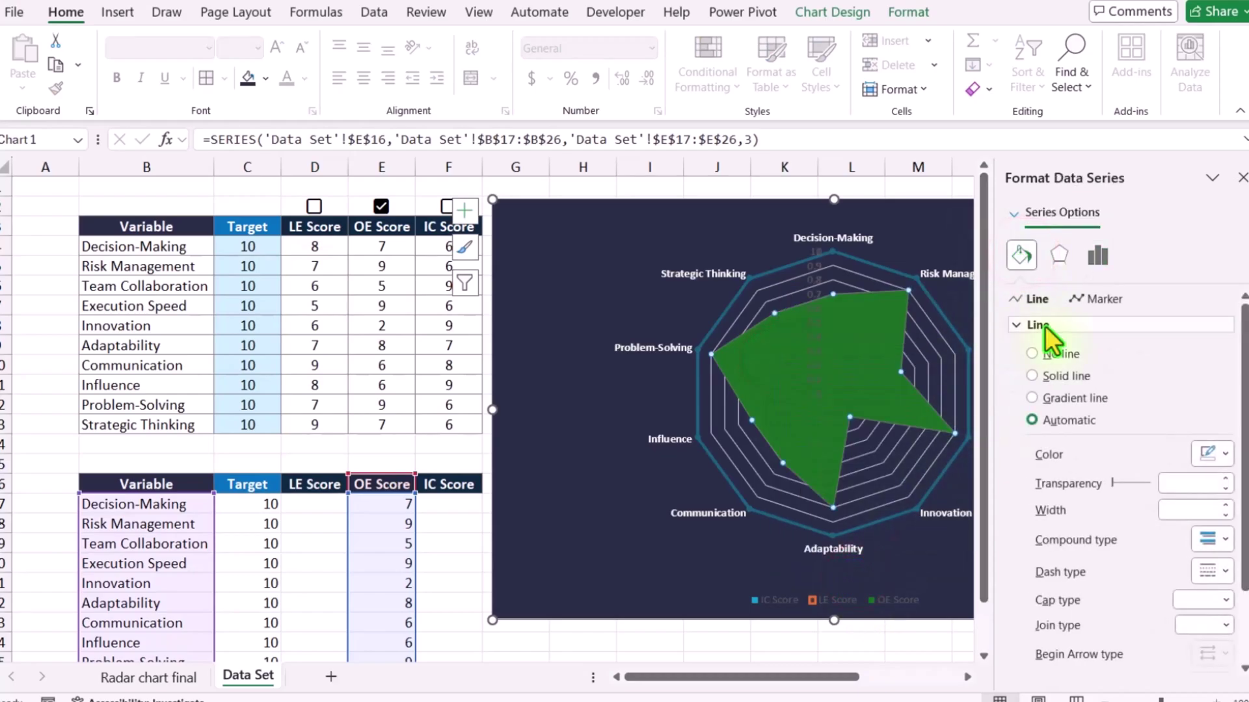
click(1052, 379)
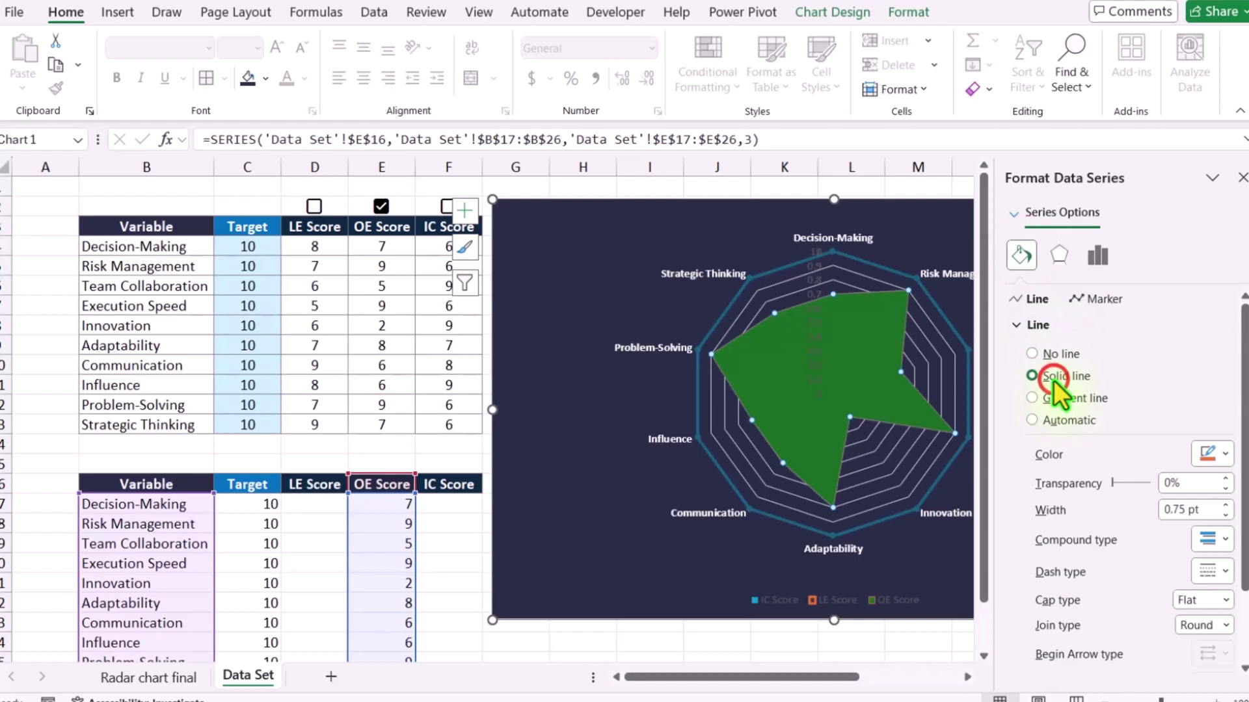
click(1227, 454)
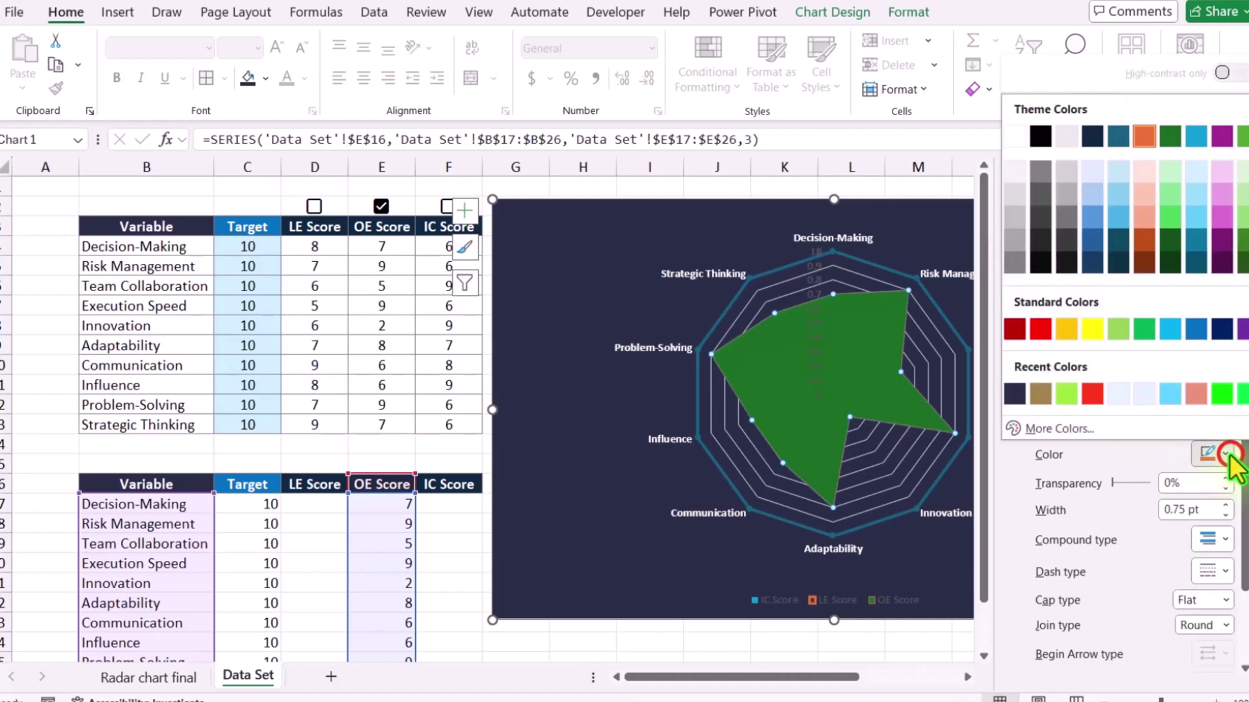
click(1170, 137)
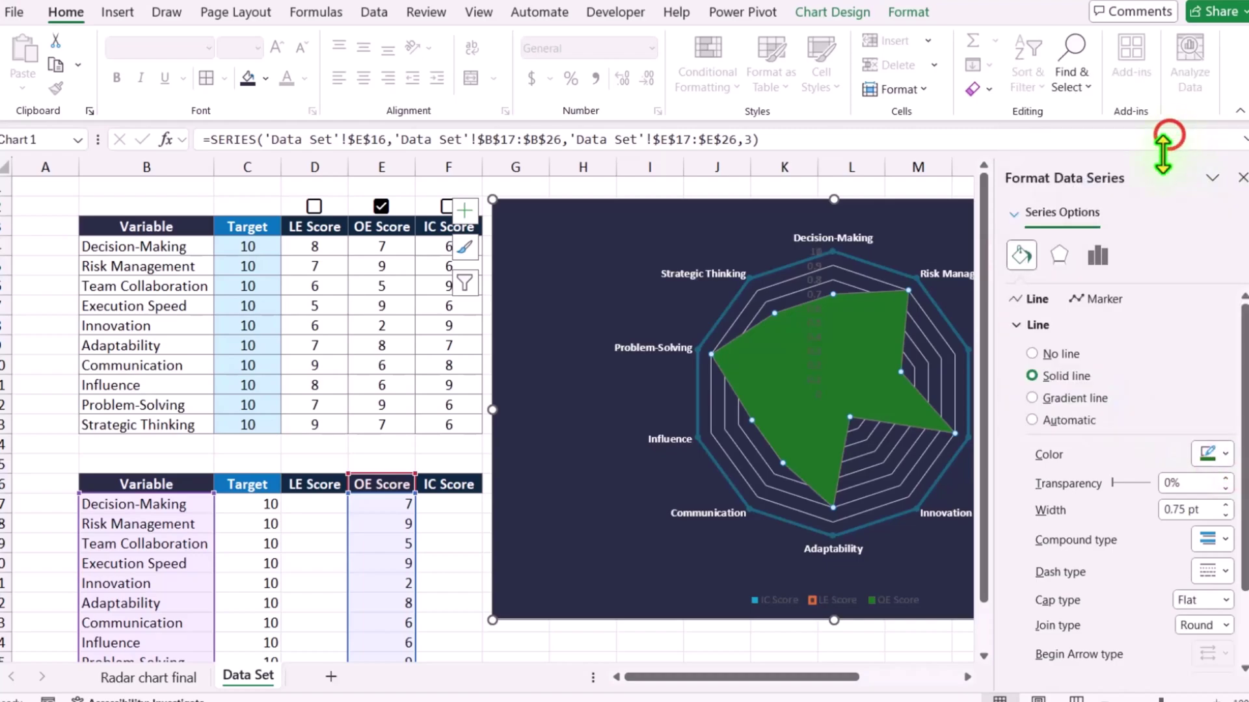
click(1226, 504)
Fill the OE Score series solid green at 85% transparency, then untick OE Score.
click(1090, 299)
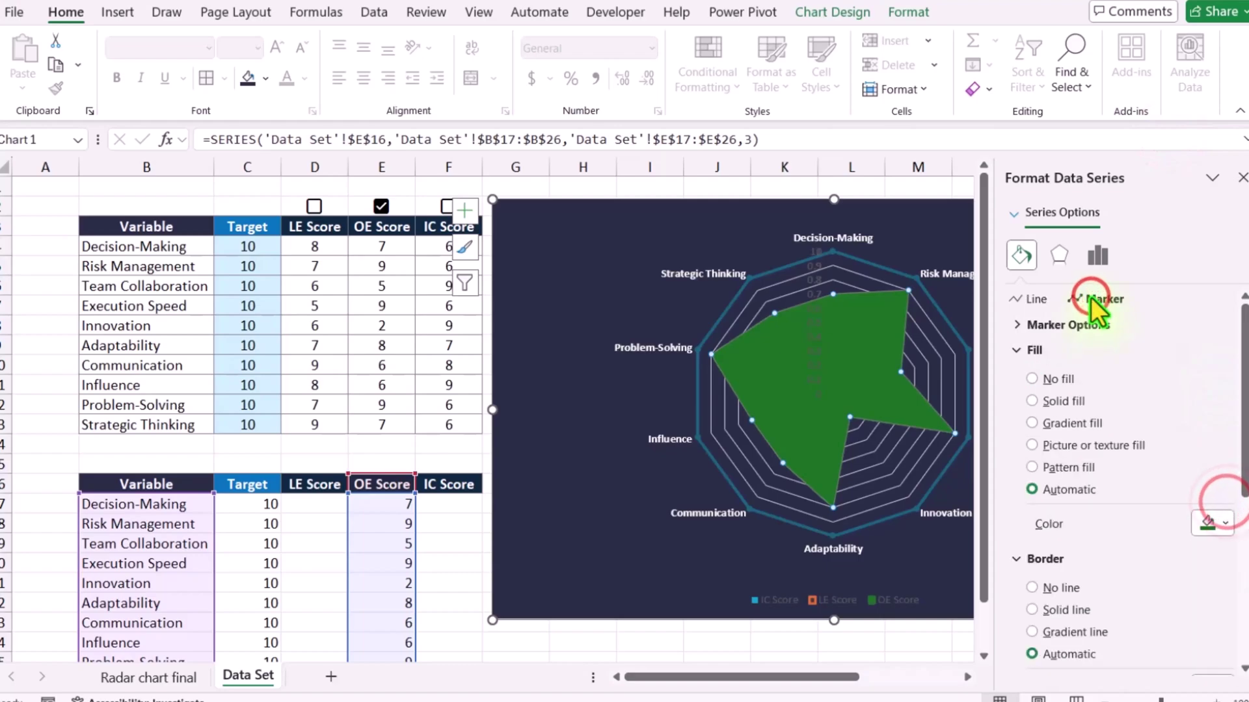
click(1061, 401)
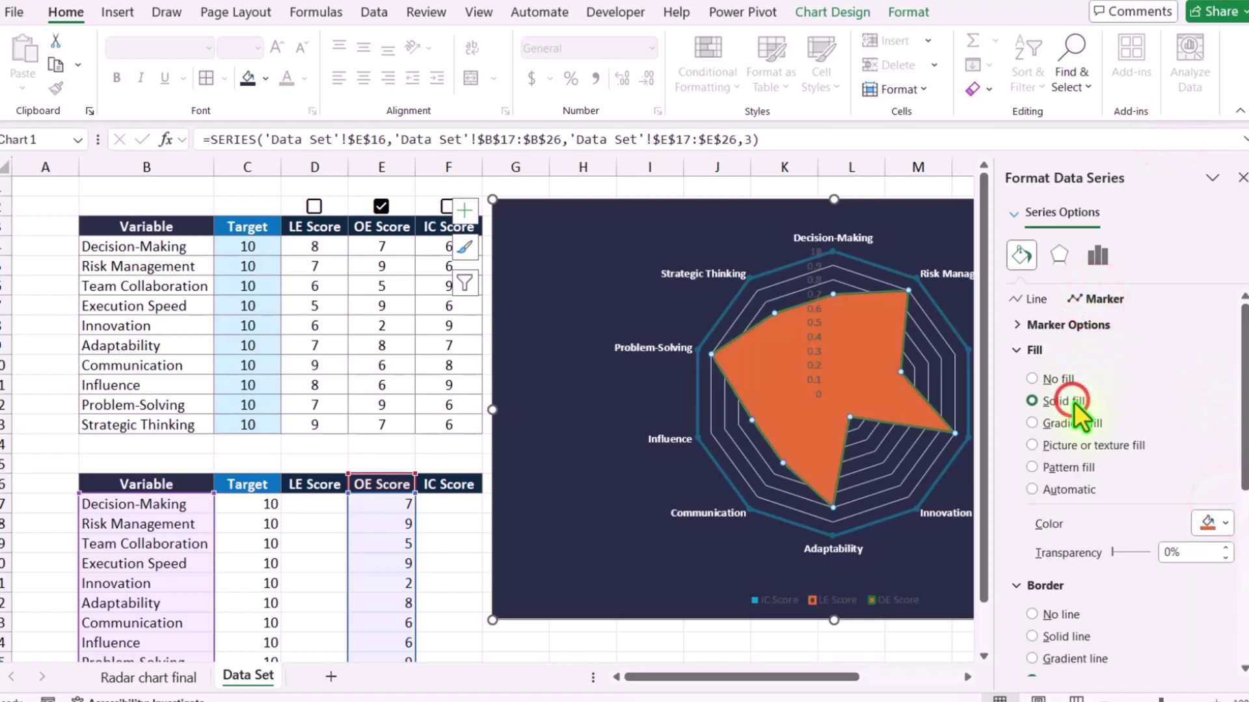
click(1211, 524)
click(1175, 204)
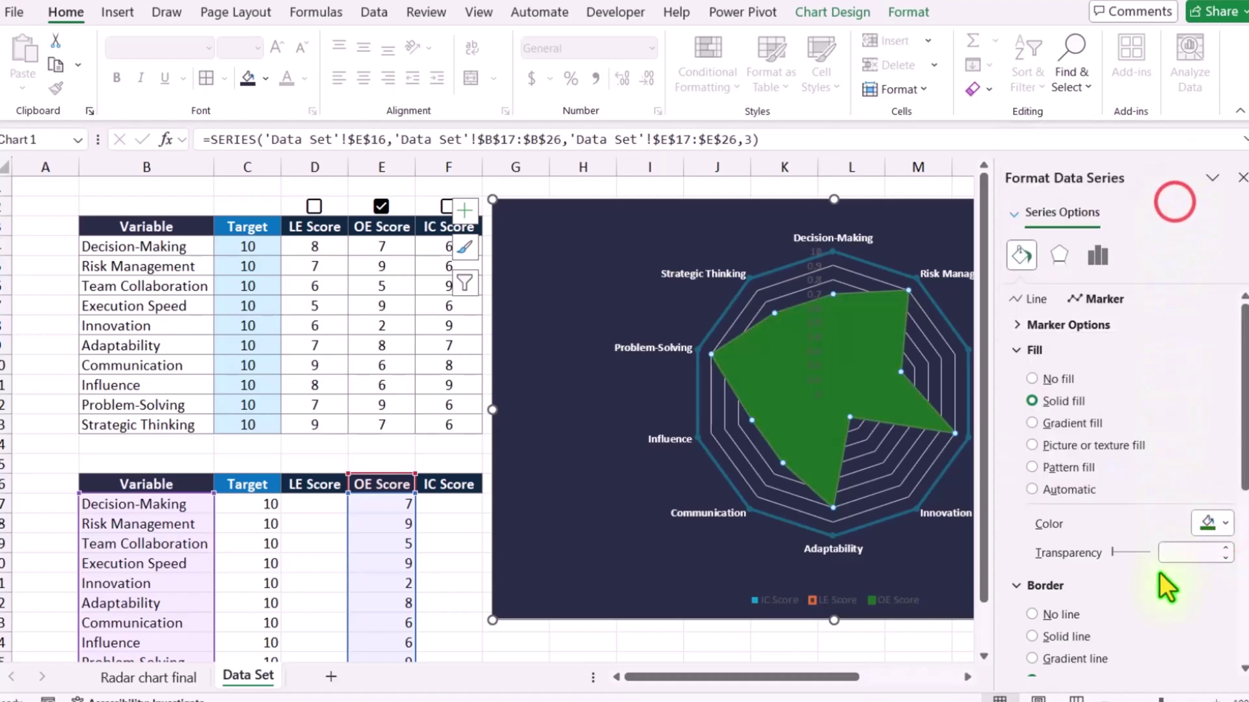
click(1182, 552)
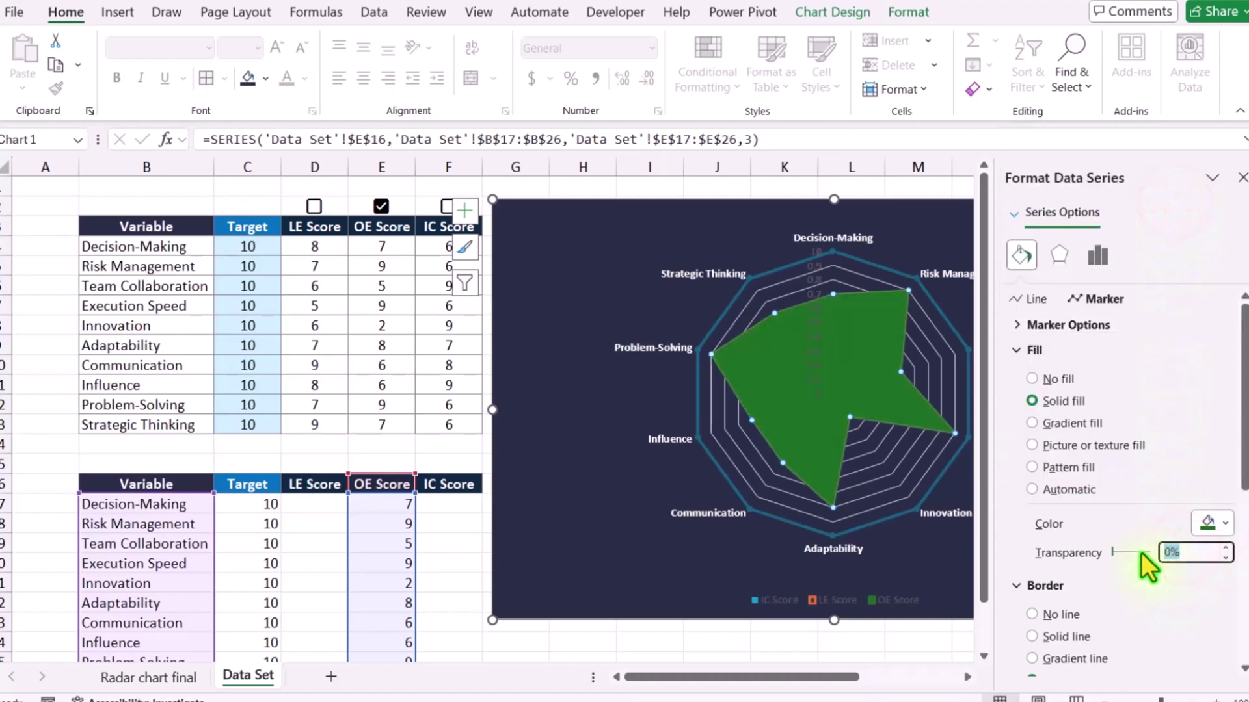
text(85)
key(Return)
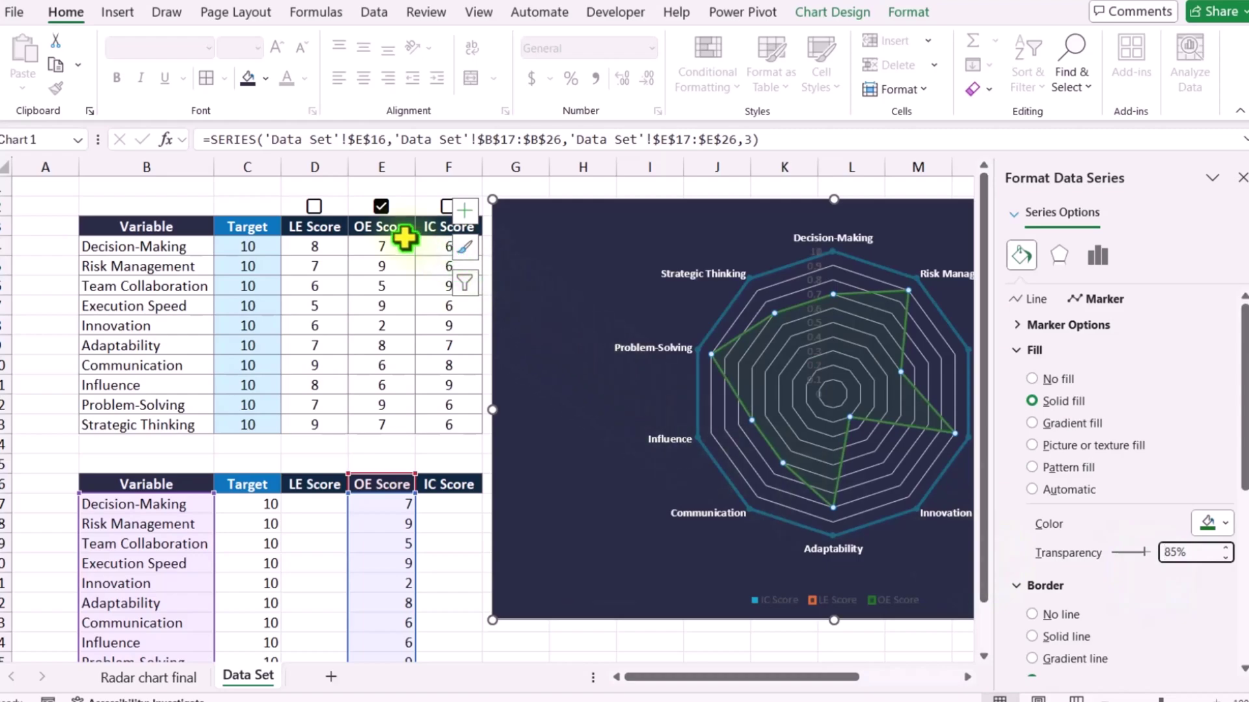
click(382, 208)
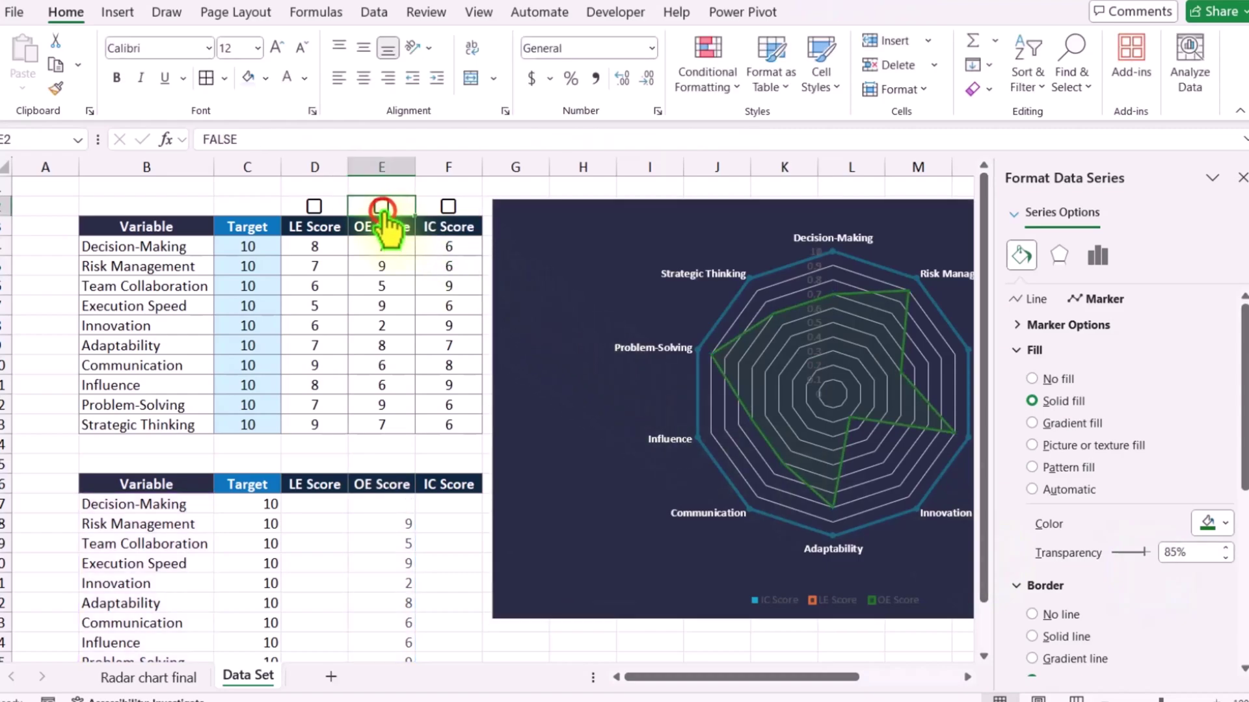
Show IC Score and give it a solid red fill at 85% transparency.
click(449, 206)
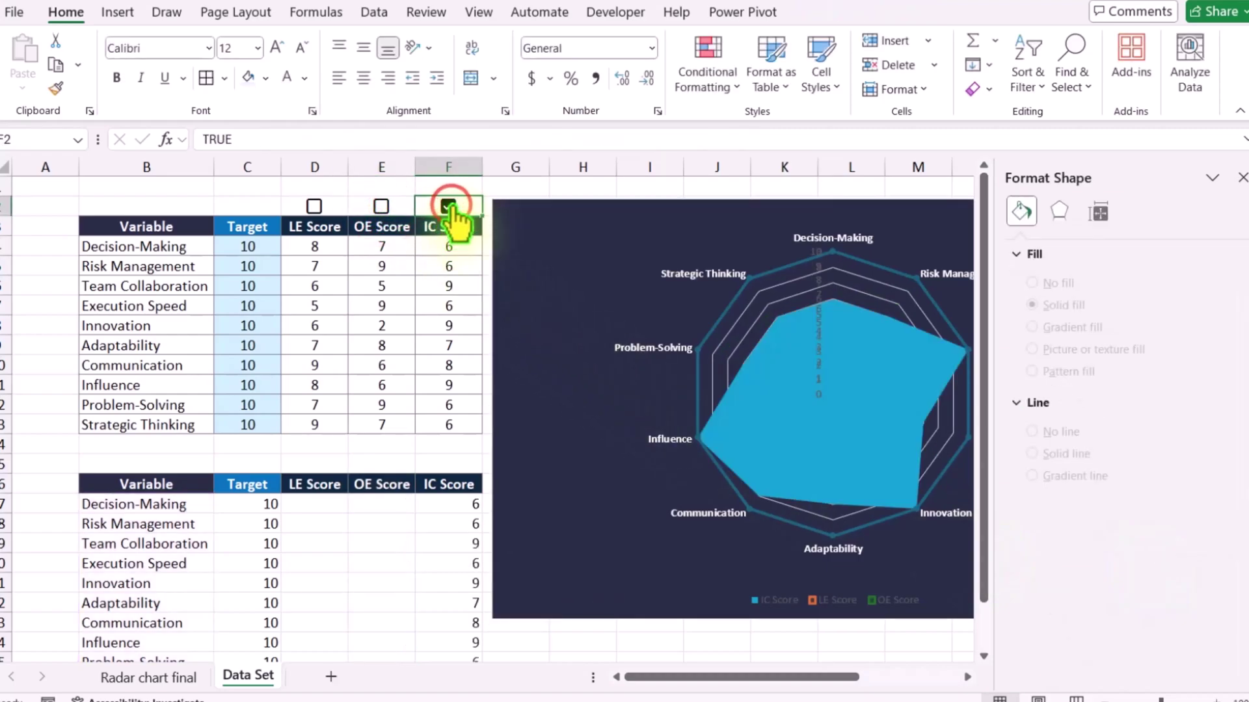
click(798, 433)
right_click(754, 415)
click(830, 619)
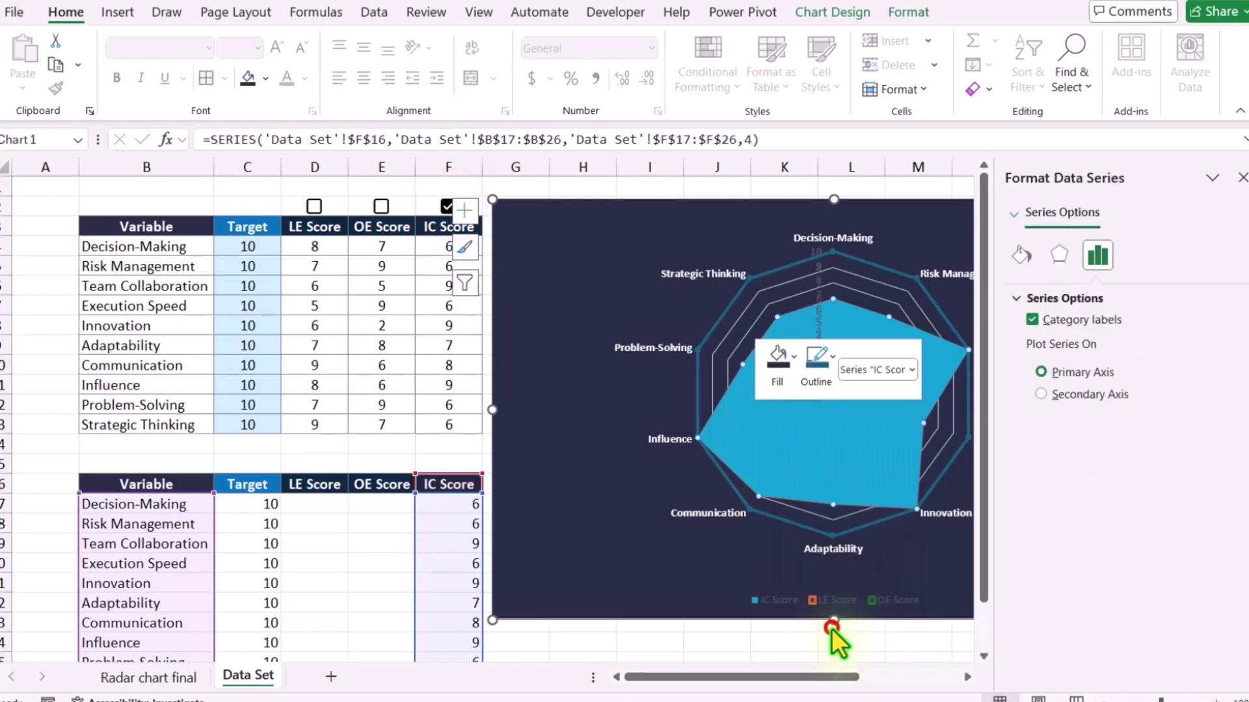
click(1020, 254)
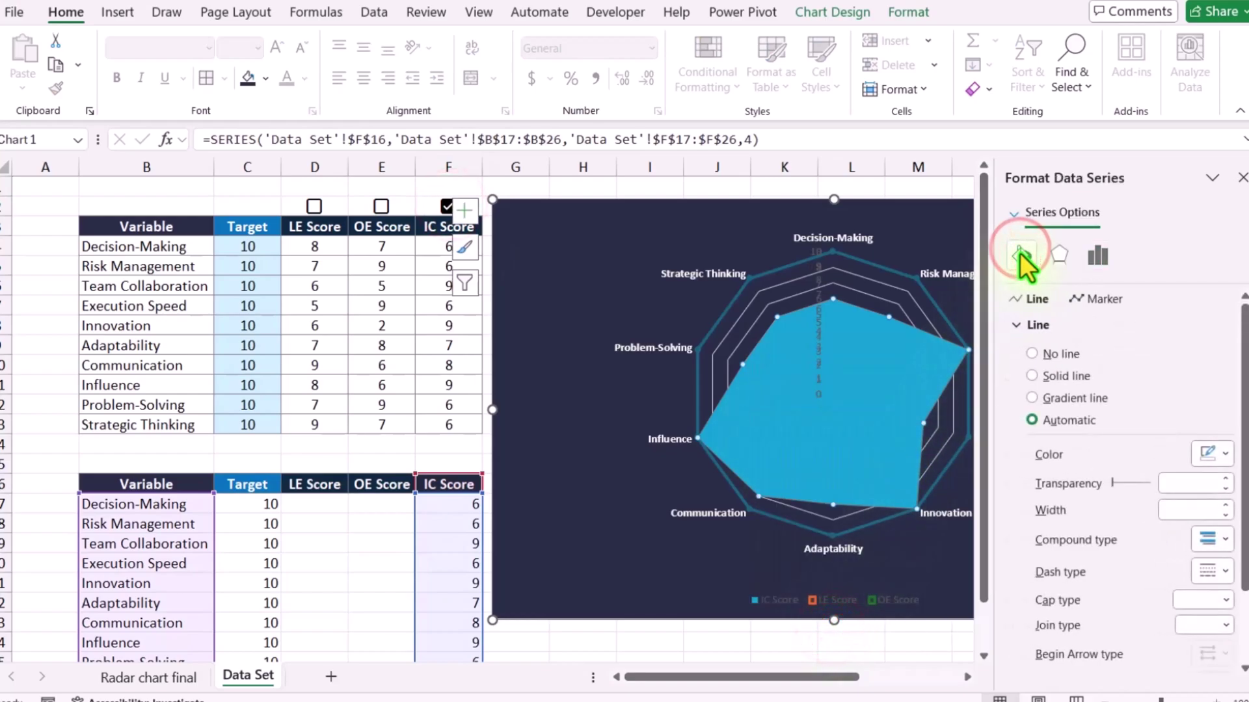
click(1102, 298)
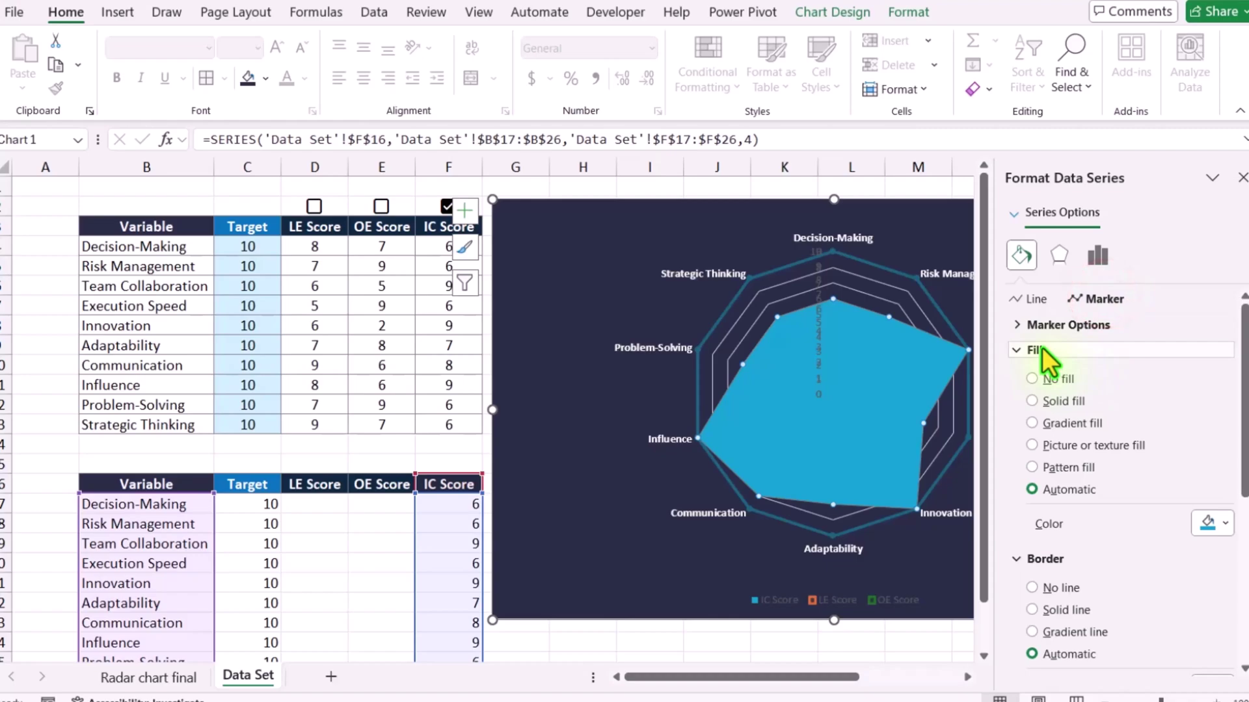
click(1062, 400)
click(1213, 523)
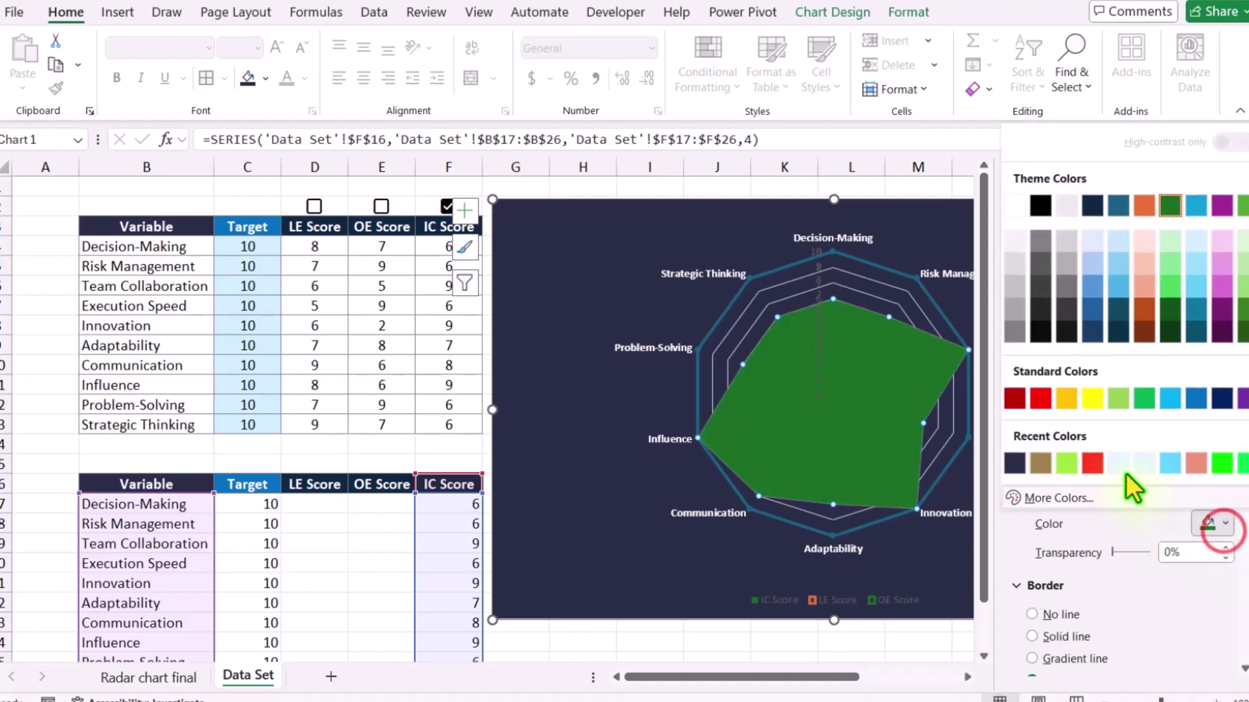
click(1041, 399)
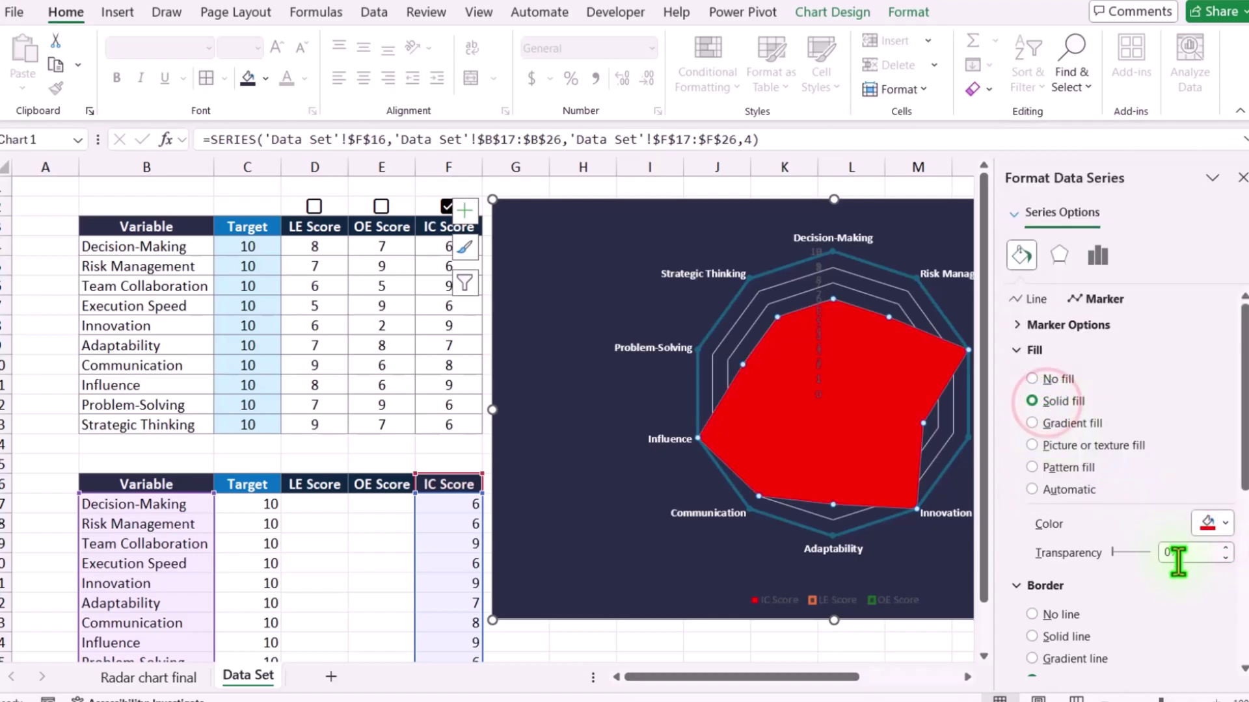
text(85)
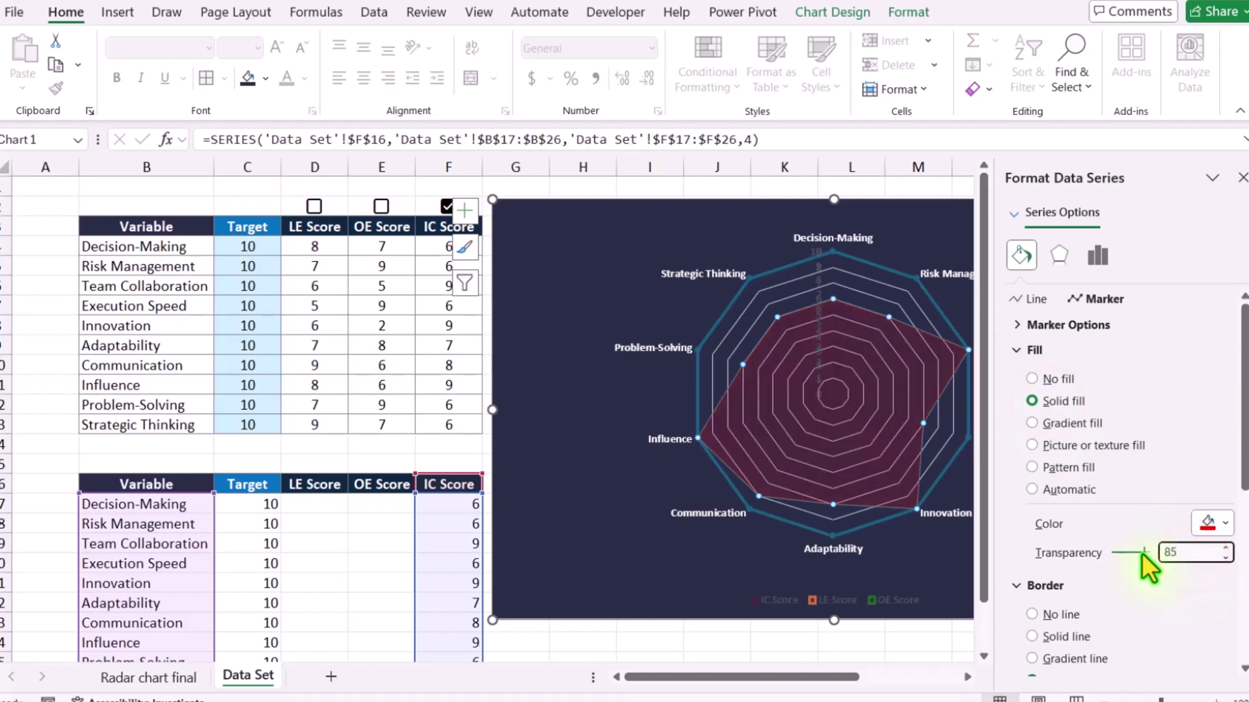
key(Return)
Give the IC Score series a solid red outline 2 pt wide.
click(1035, 299)
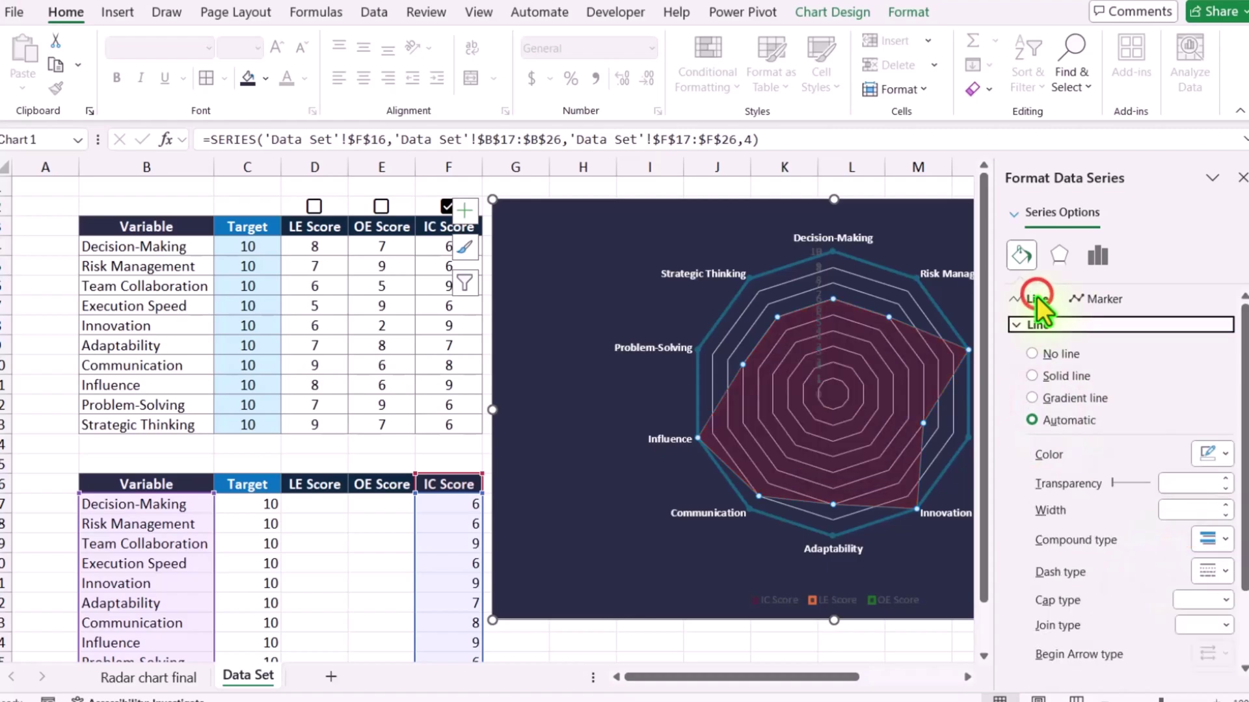
click(1065, 378)
click(1224, 454)
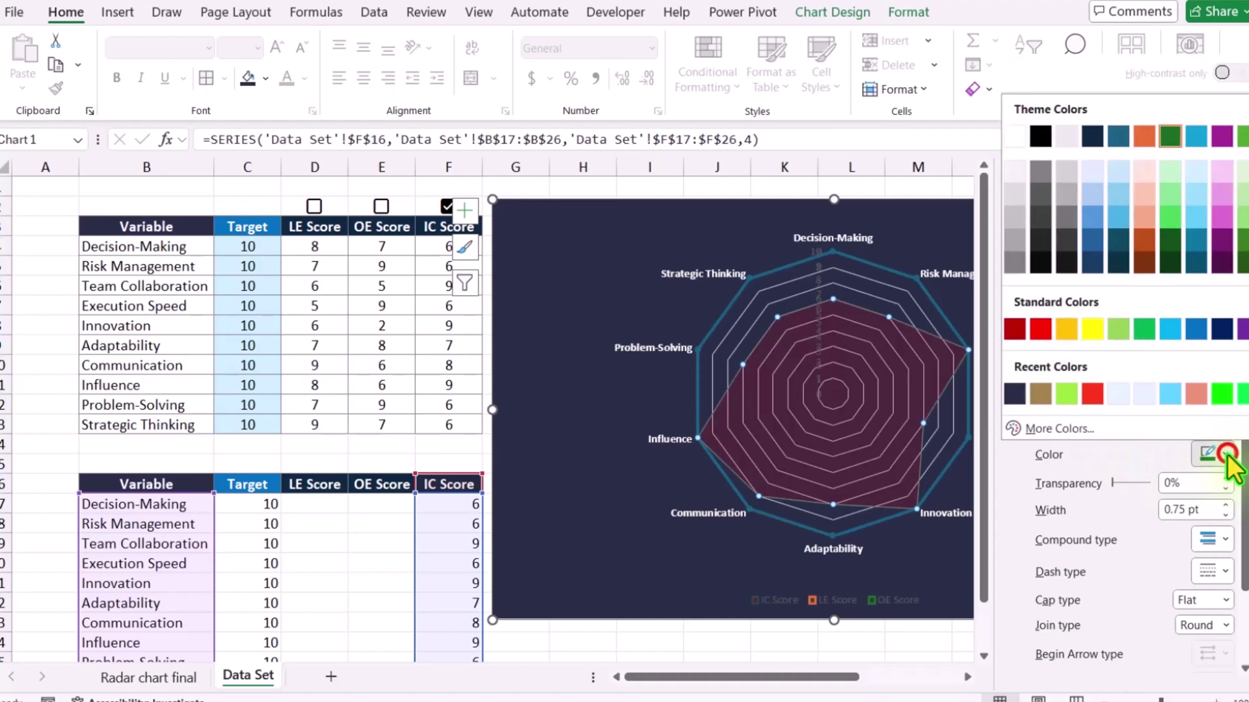
click(1049, 337)
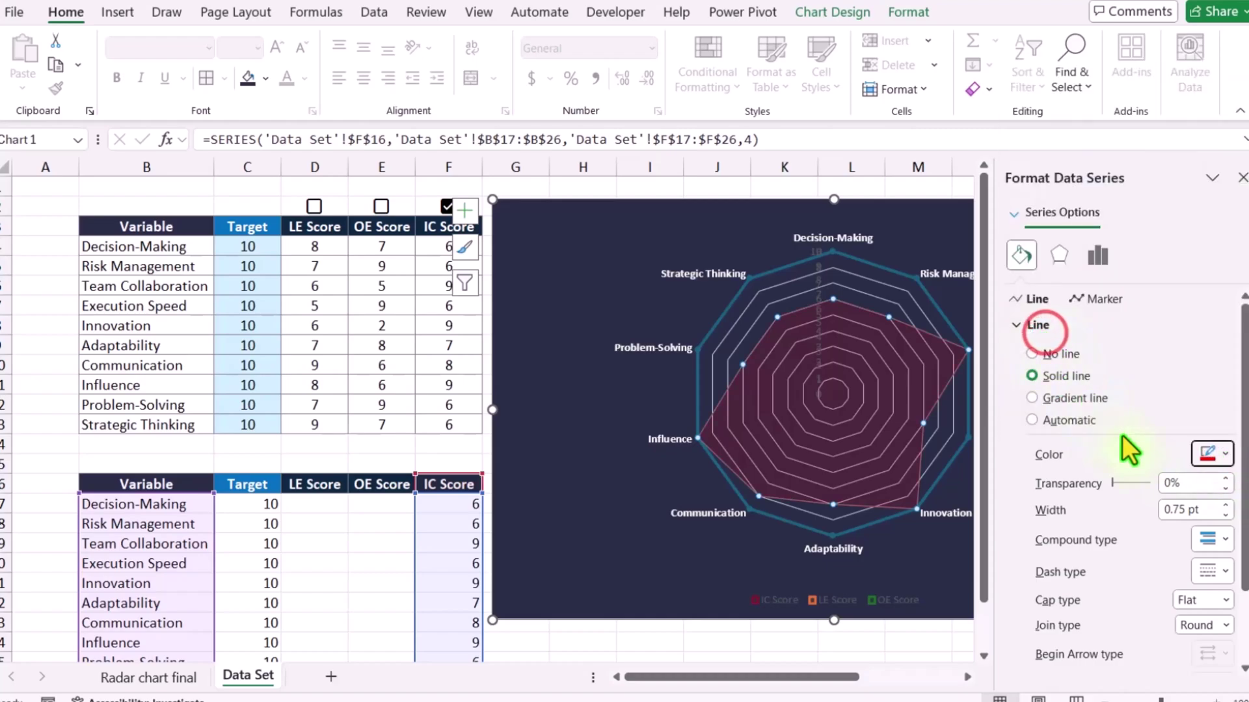
click(1226, 507)
click(1226, 507)
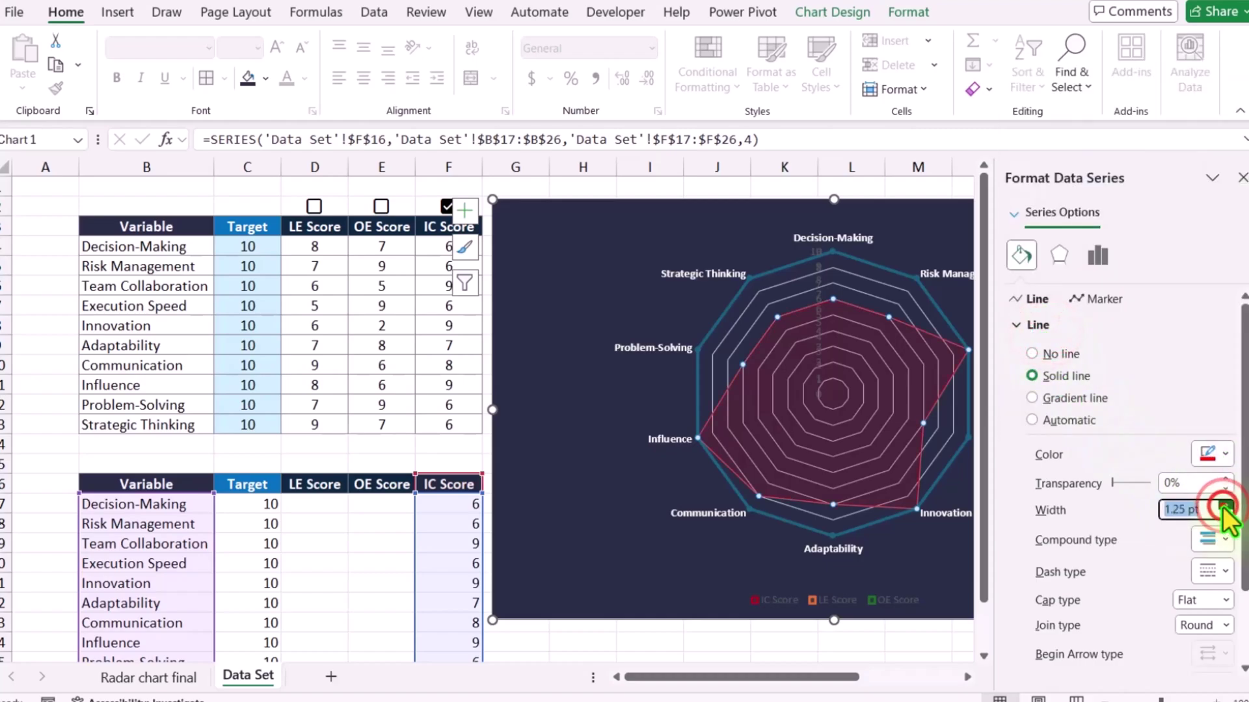
click(1226, 507)
click(1226, 507)
click(1226, 506)
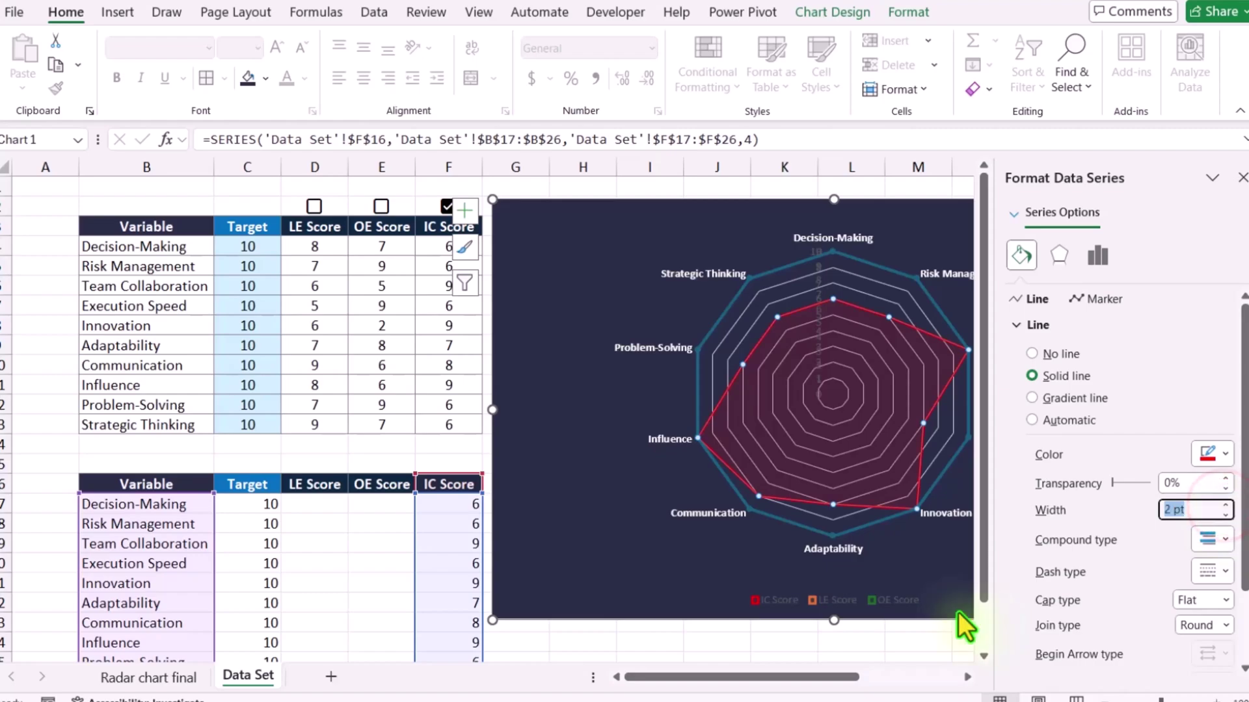
drag(826, 686, 873, 683)
Tick OE and LE Score, then untick LE, OE and IC Score checkboxes.
click(203, 207)
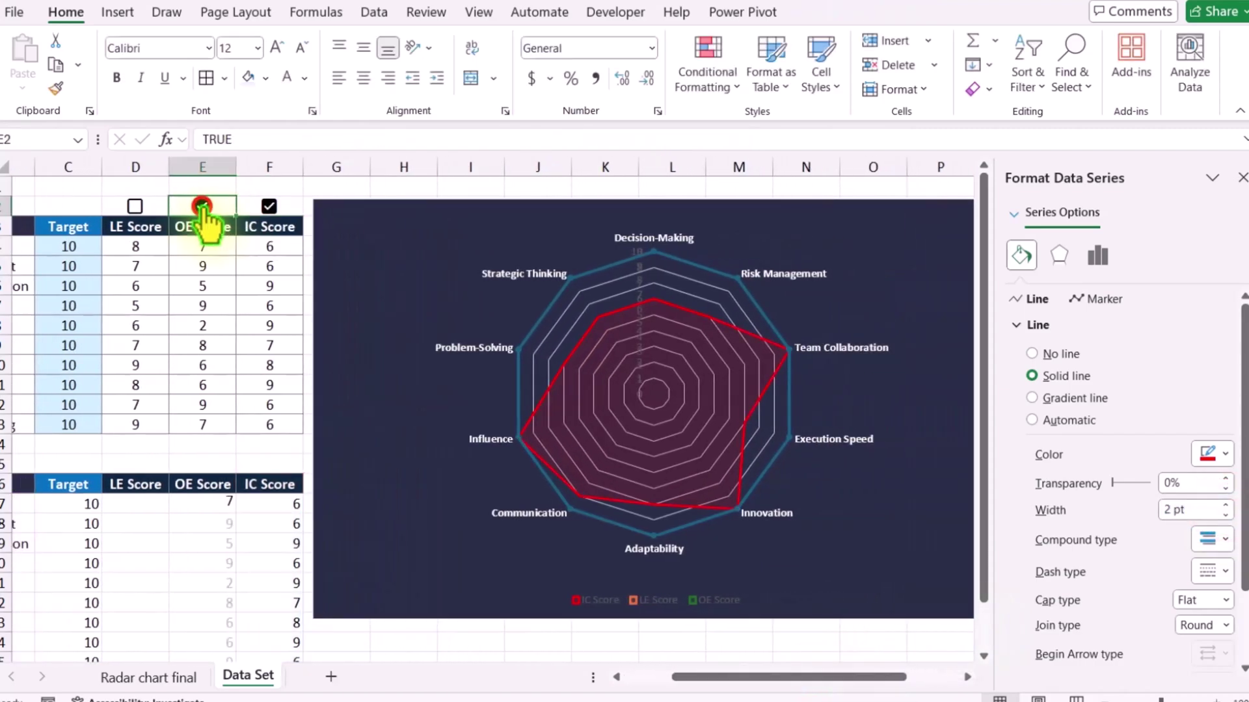
click(136, 206)
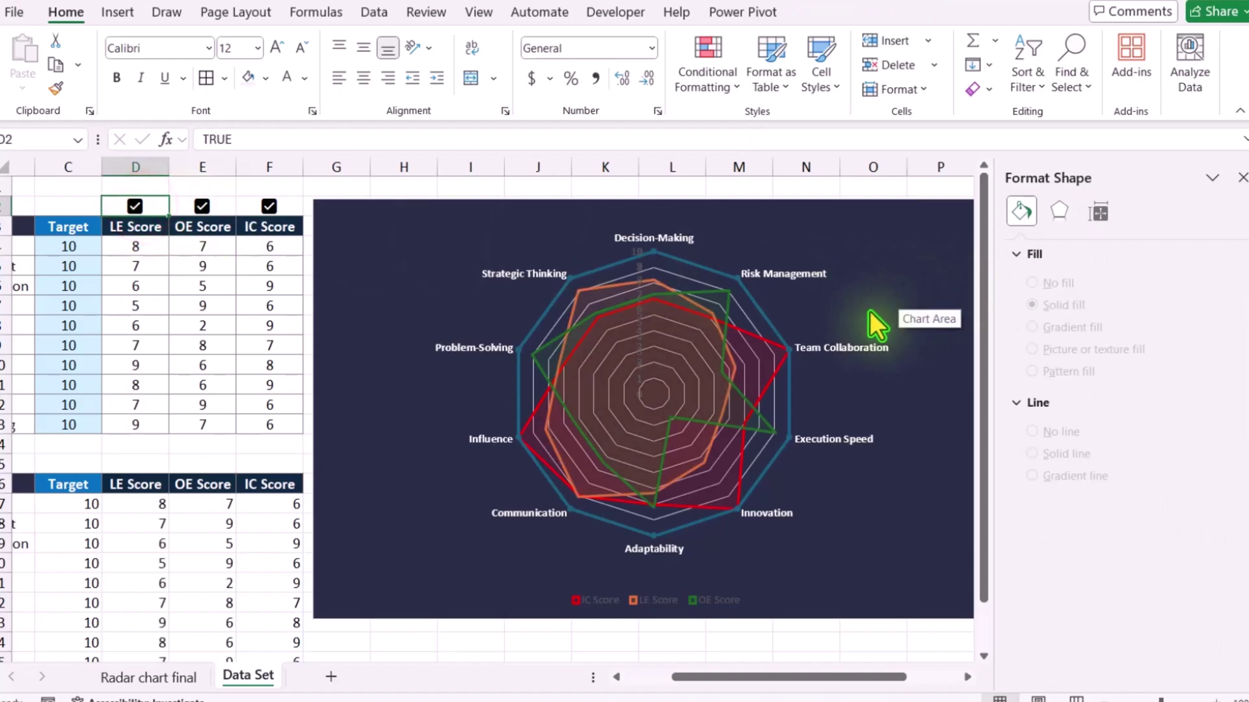
click(135, 206)
click(202, 206)
click(269, 206)
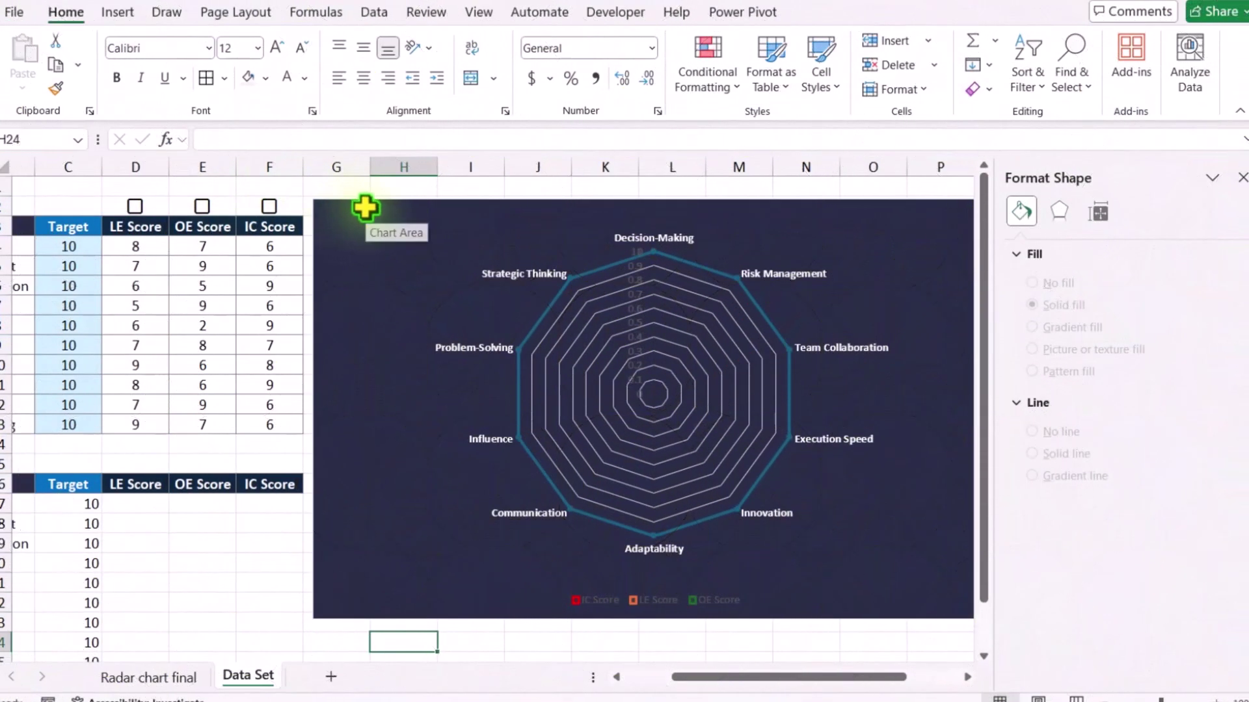
Set the radar value axis Major tick mark type to Outside, drawing red radial spokes.
click(365, 207)
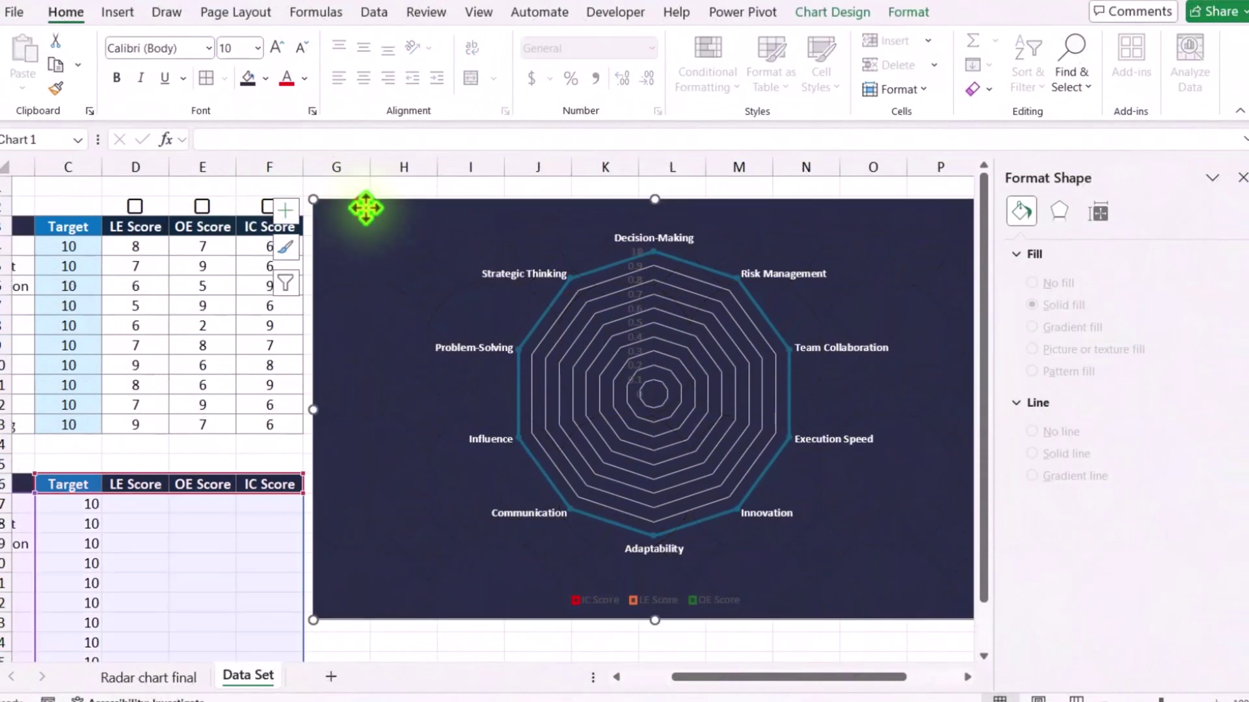
click(284, 210)
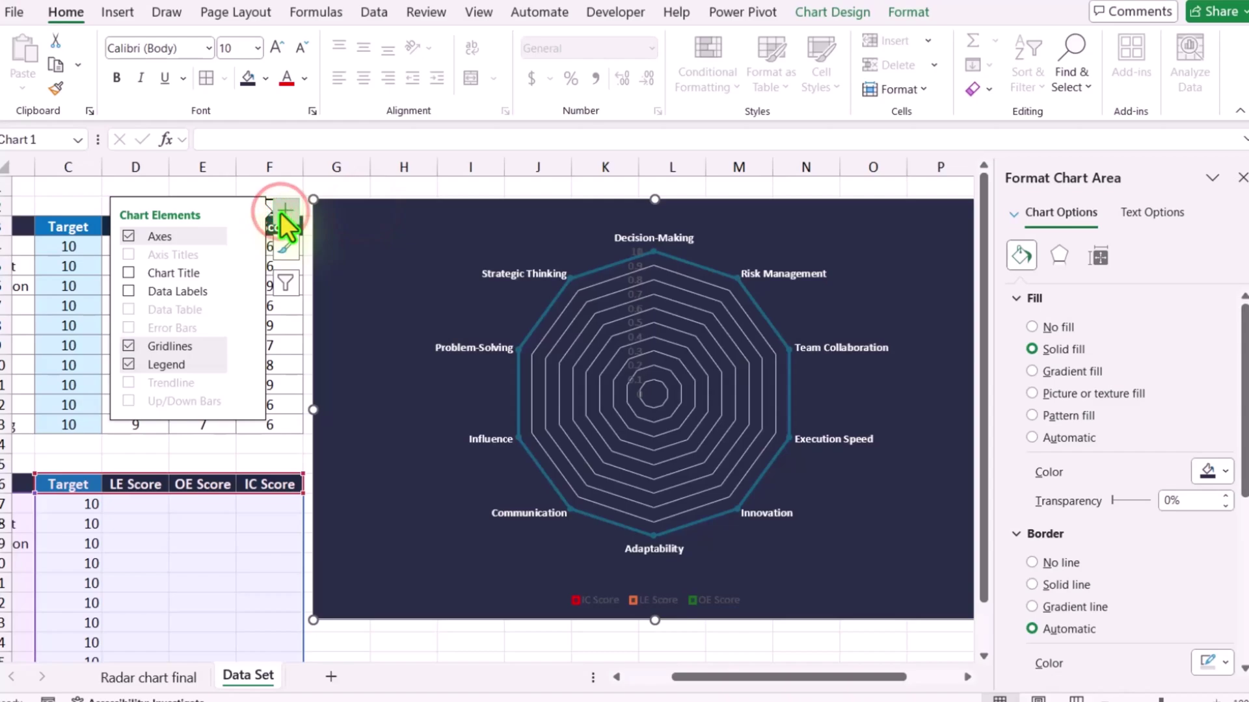
click(247, 238)
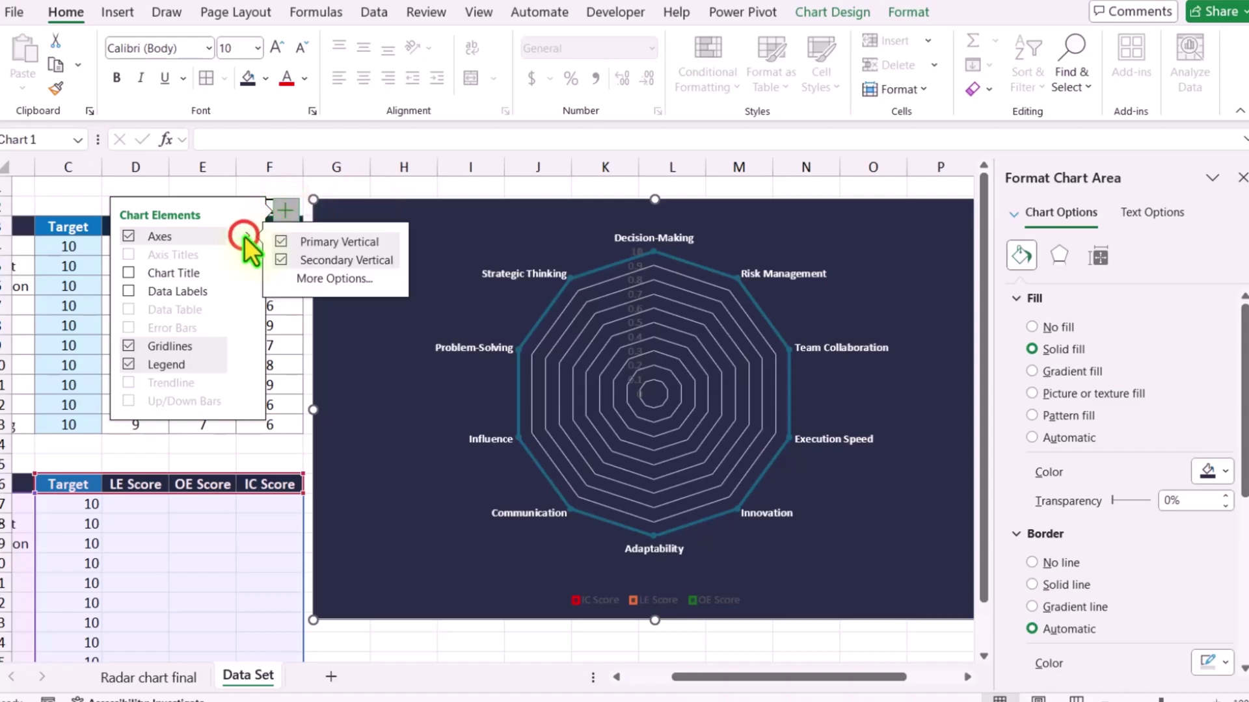
click(346, 279)
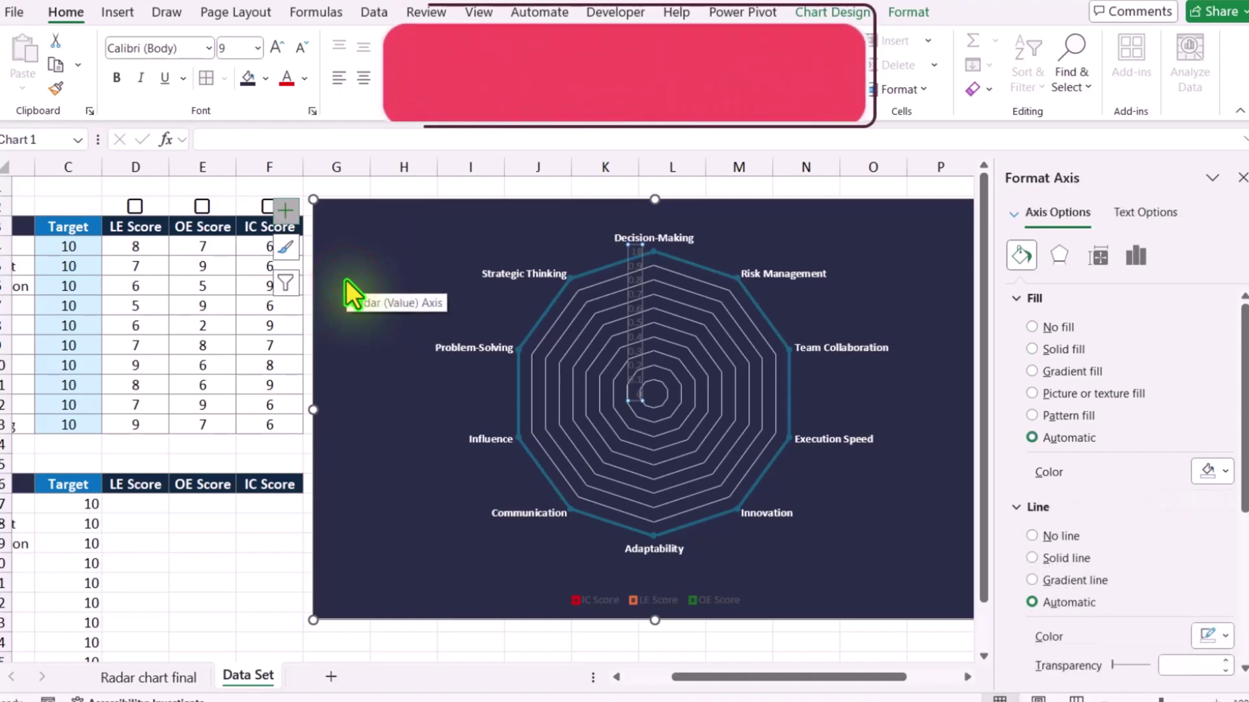
click(1135, 260)
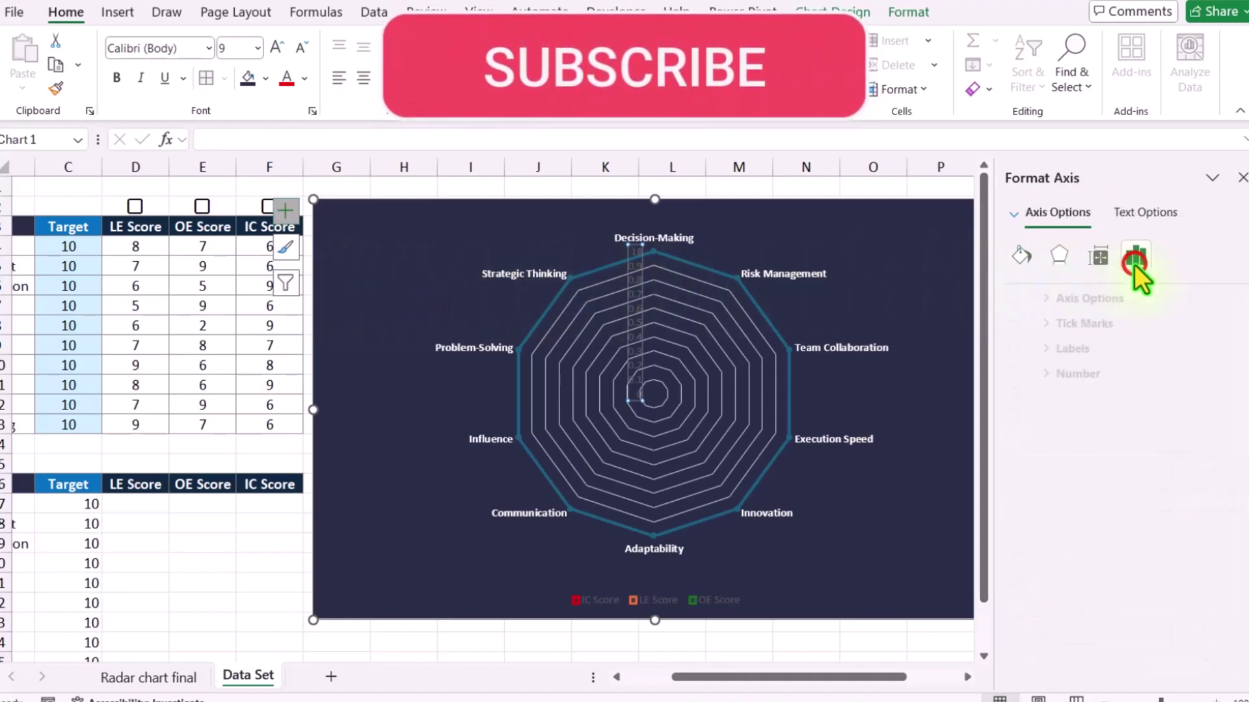
click(1084, 322)
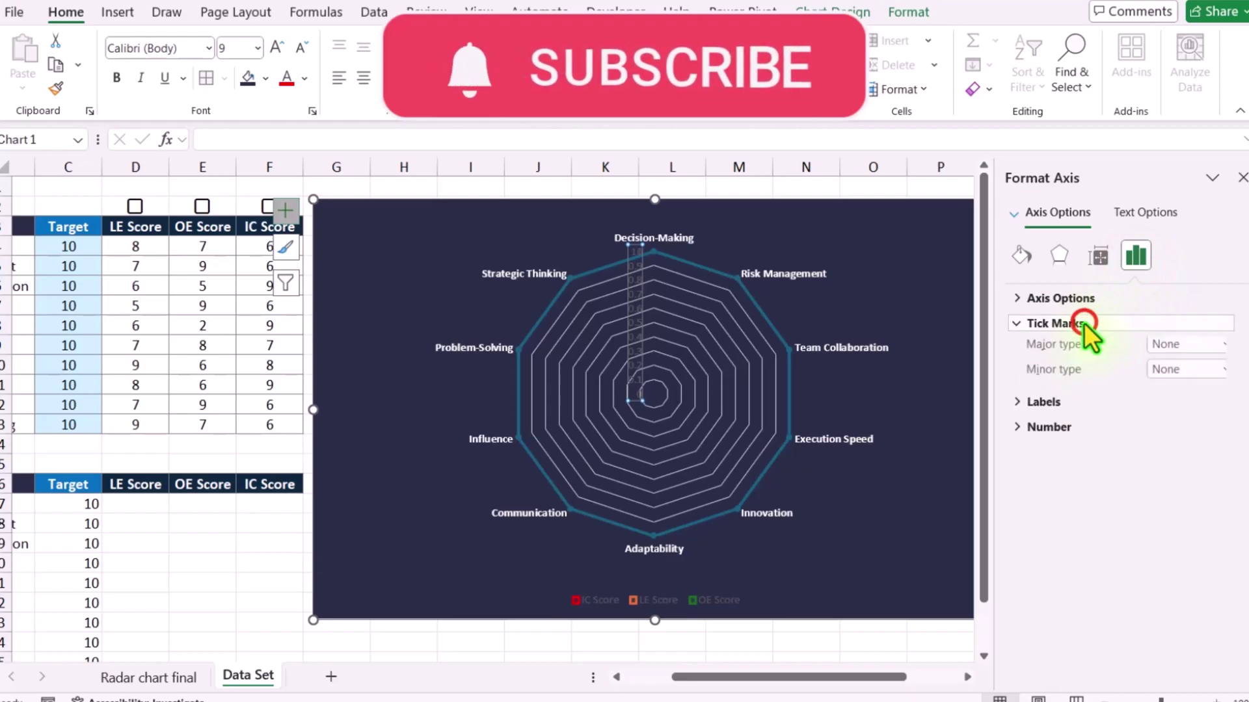
click(1226, 347)
click(1207, 404)
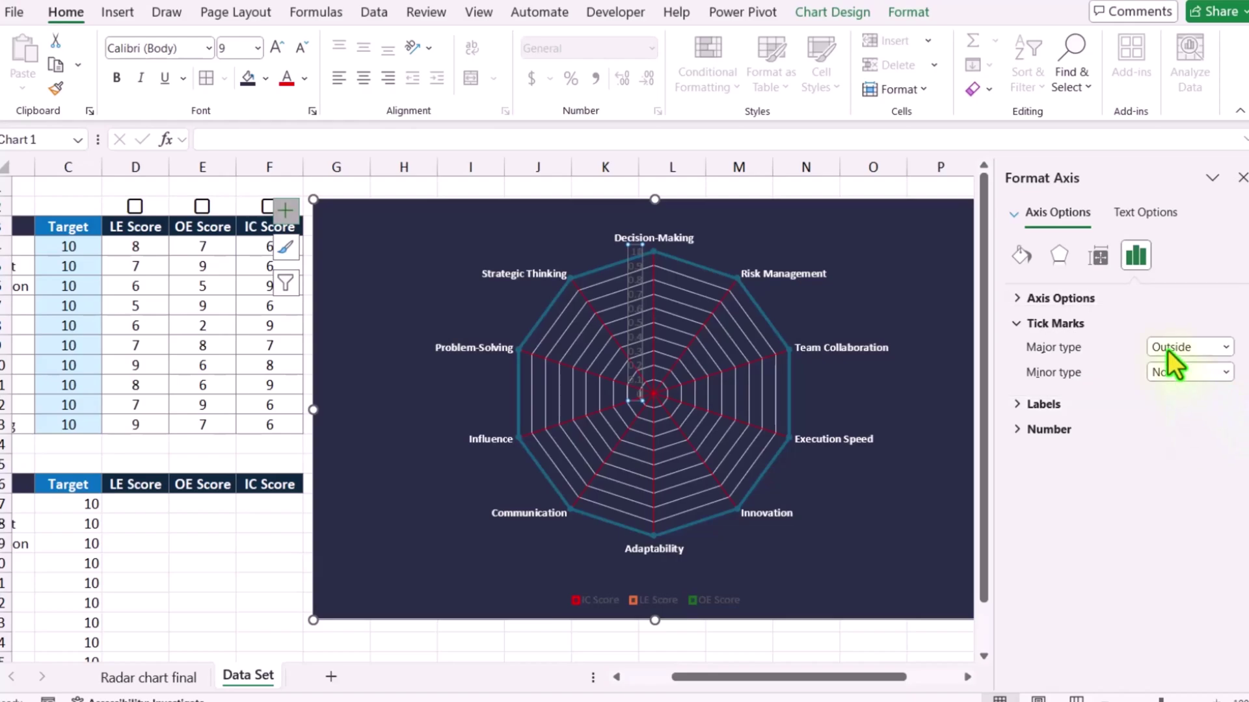
click(923, 16)
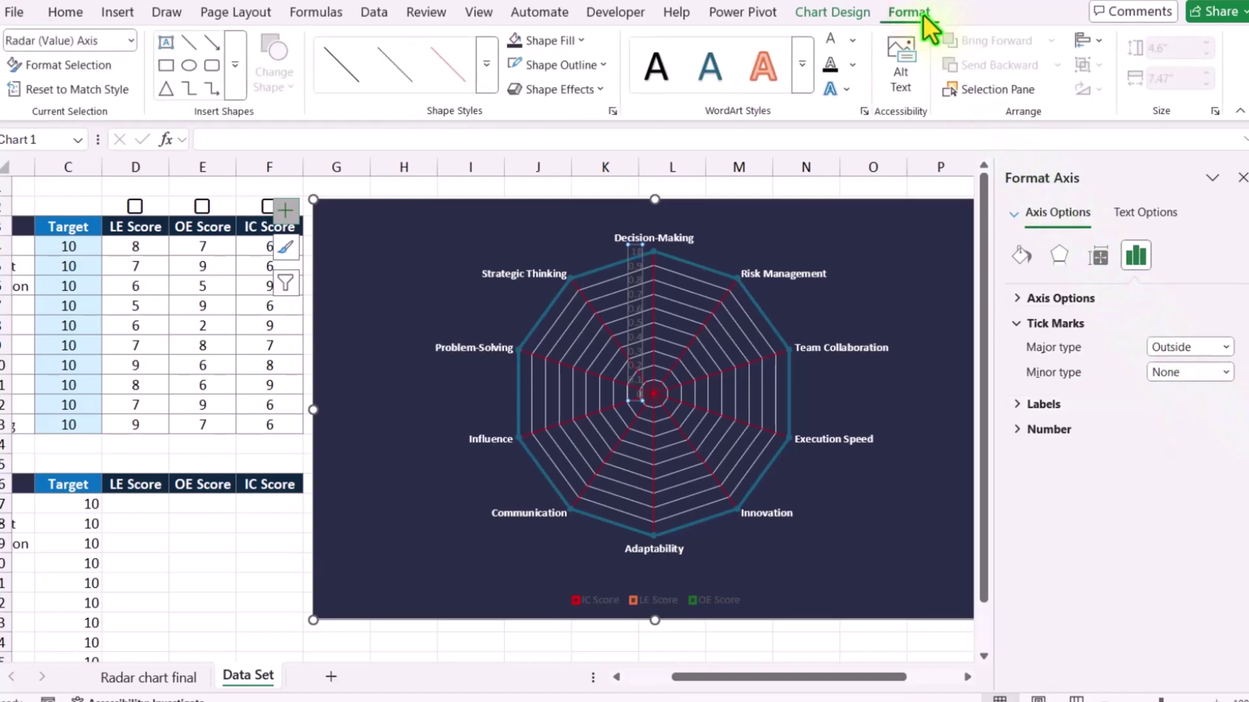
Make the Radar (Value) Axis lines and its scale labels white.
click(130, 41)
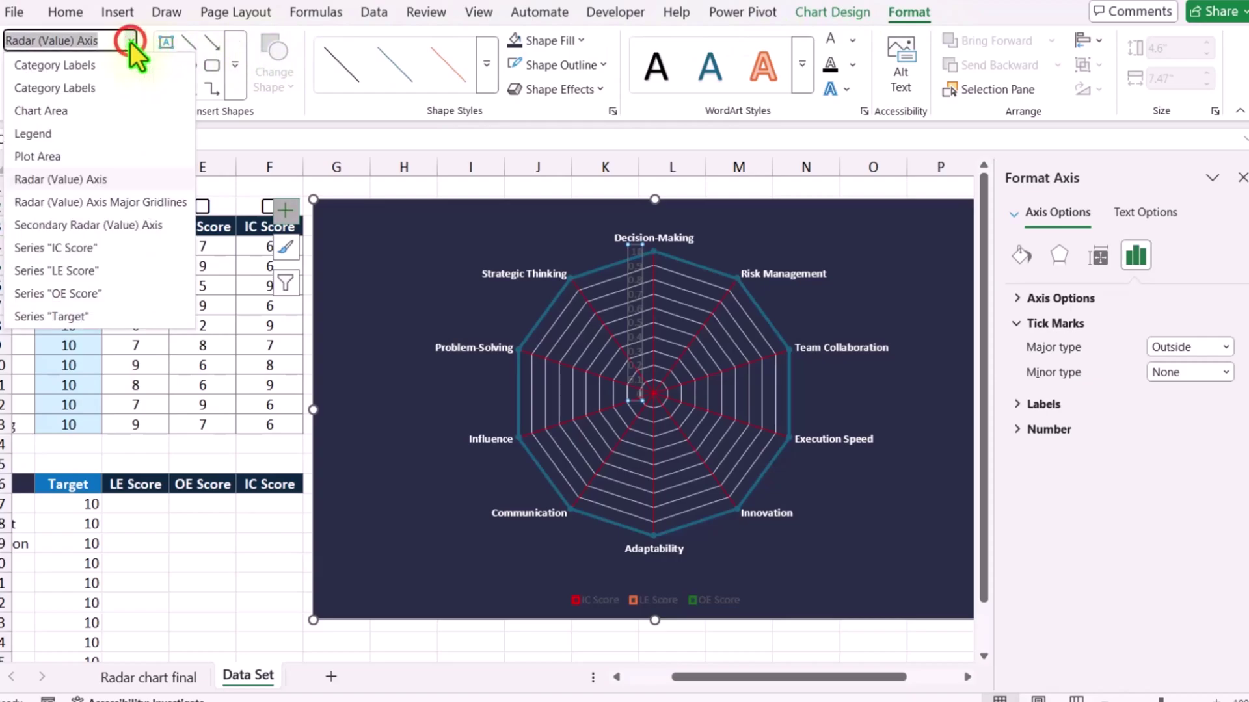
click(119, 181)
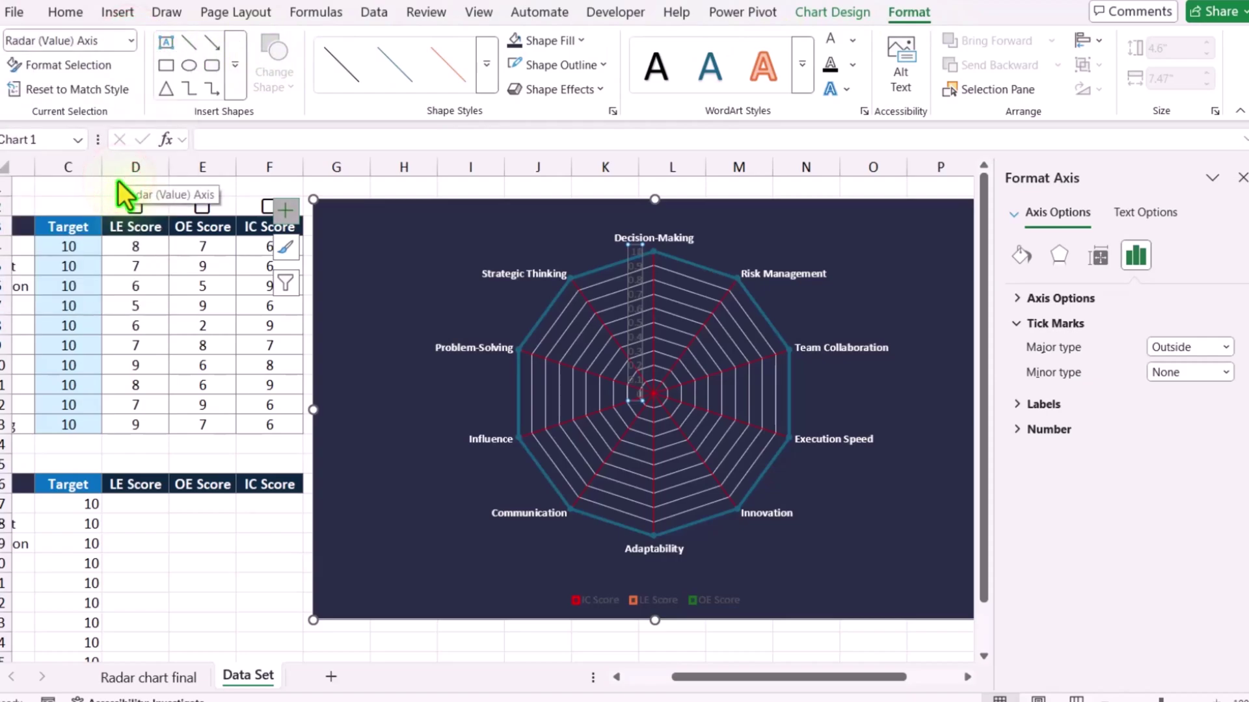
click(584, 67)
click(517, 189)
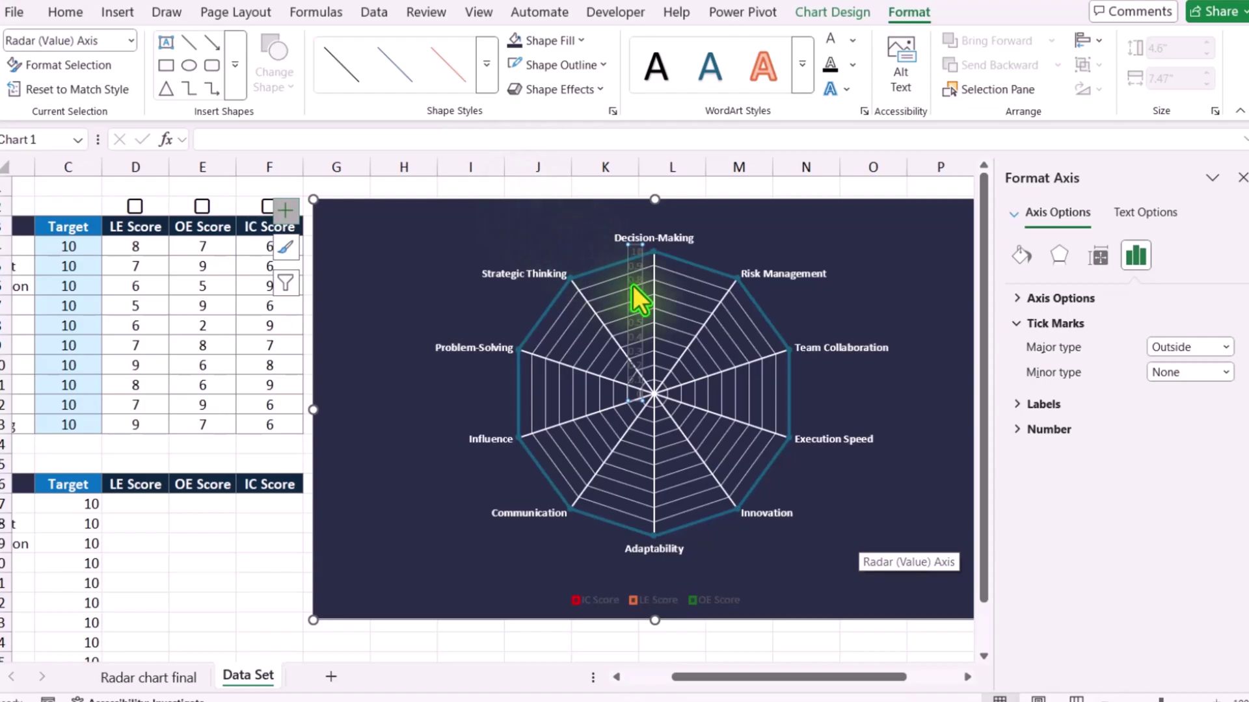
click(826, 40)
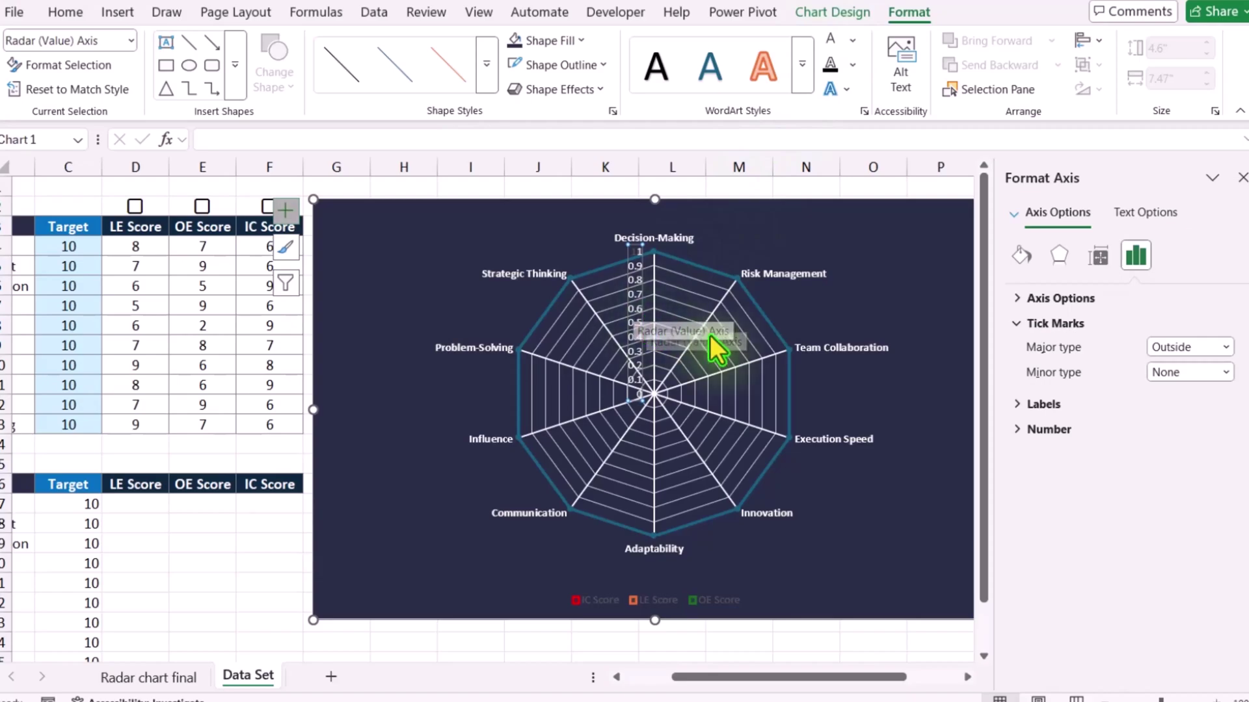
Format the value-axis numbers as Percentage with 0 decimal places.
click(1042, 430)
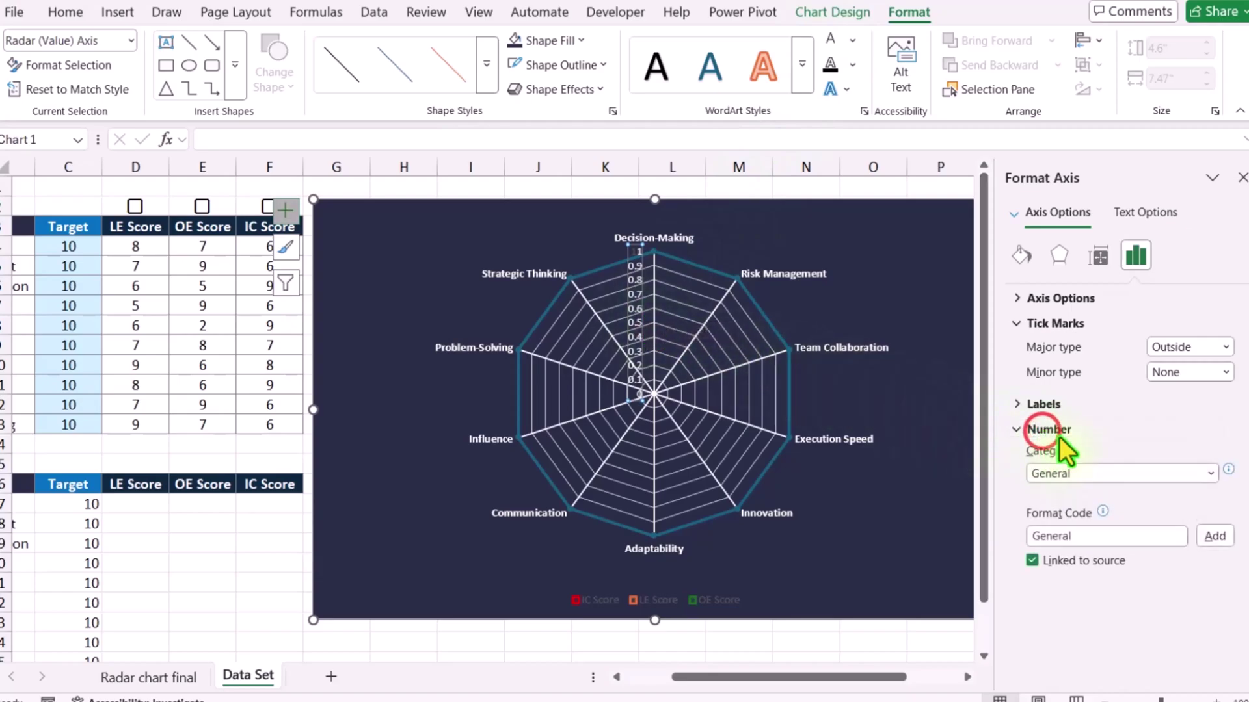
click(1203, 474)
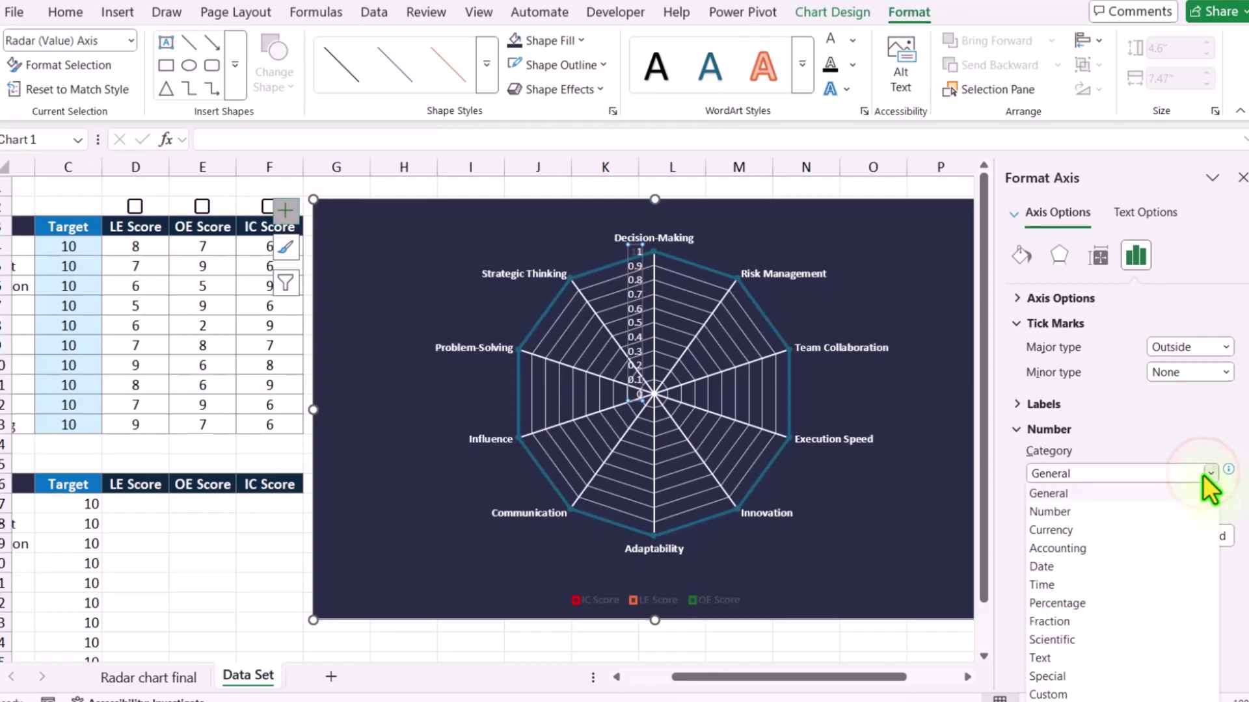
click(1106, 604)
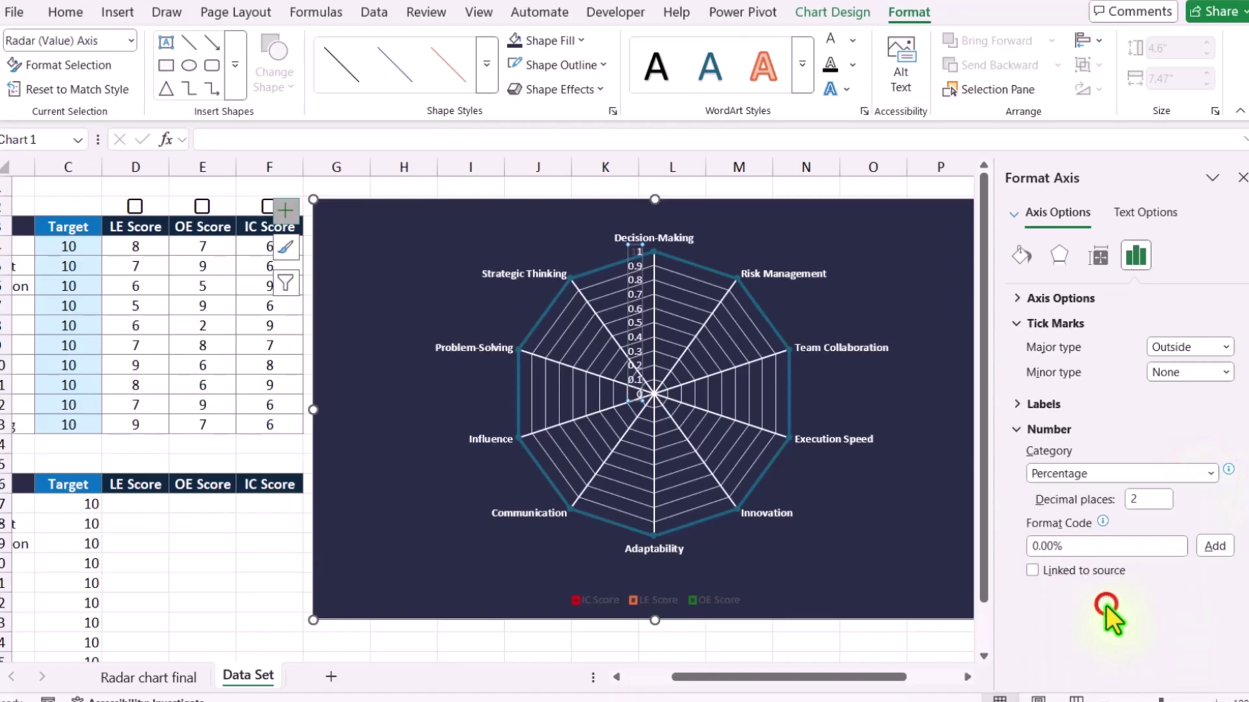
double_click(1154, 501)
text(0)
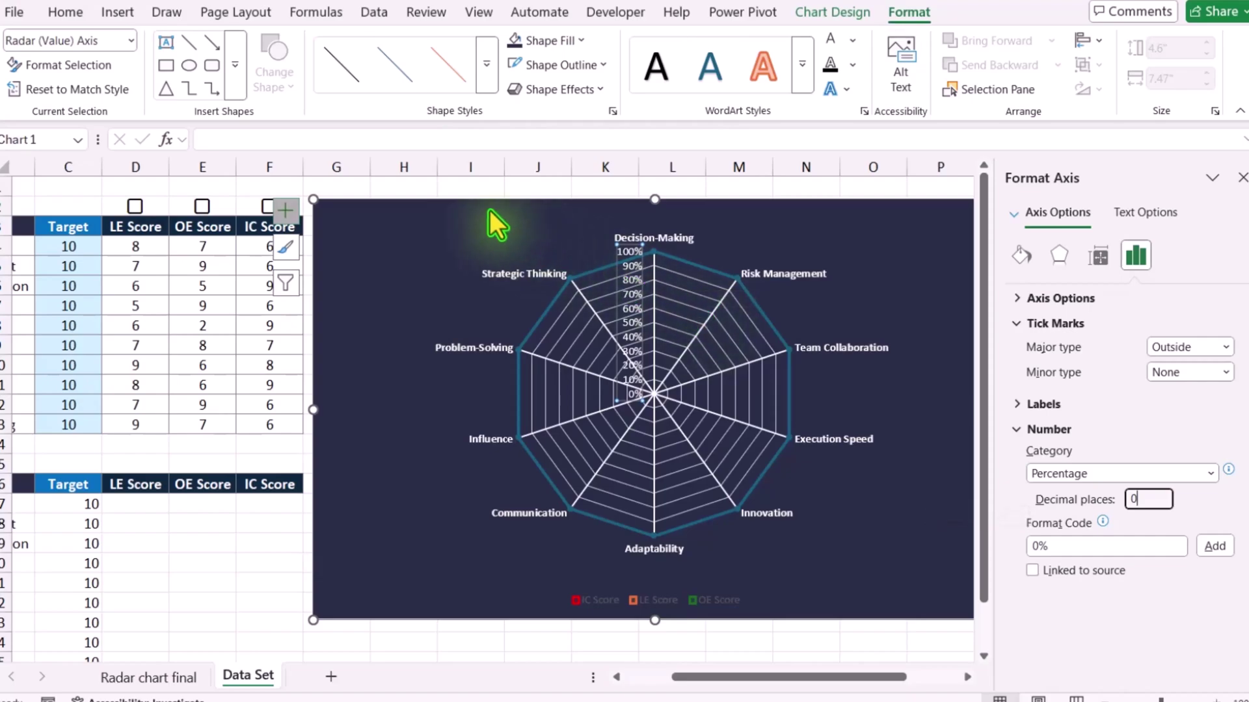
click(132, 41)
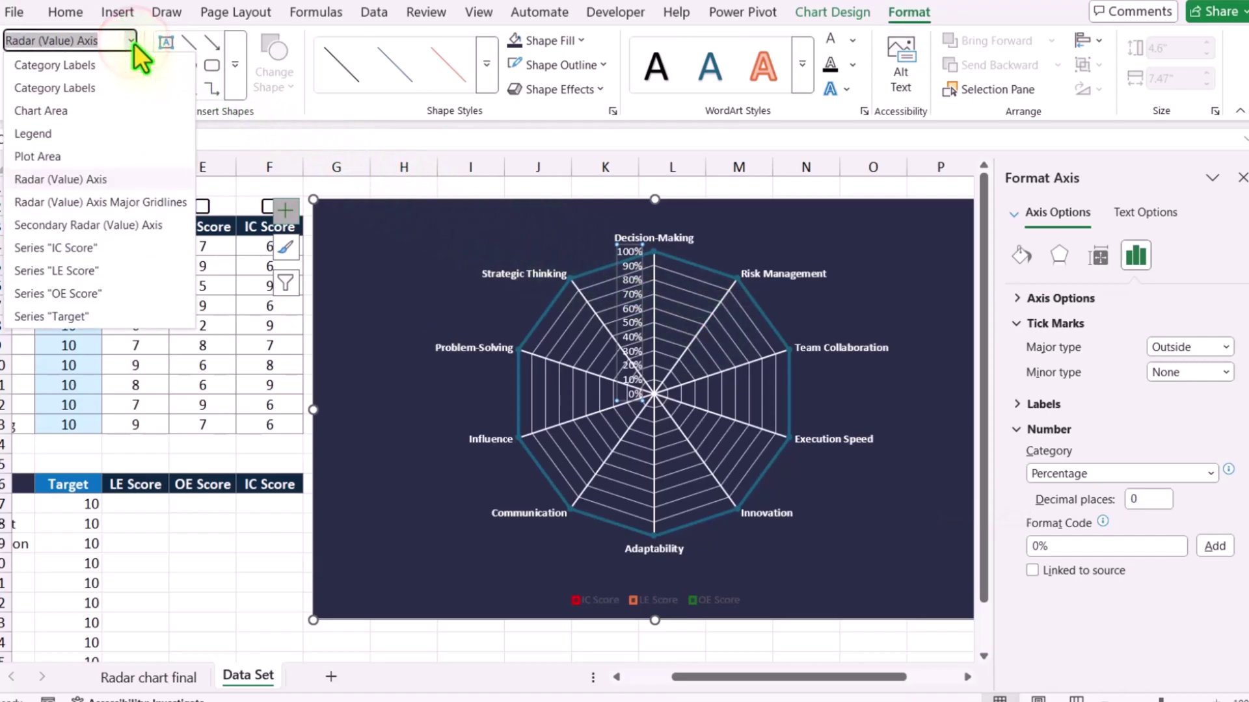
Give Series "Target" a white shape outline, then deselect the chart by picking cell H1.
key(Down)
key(Down)
key(Down)
click(51, 316)
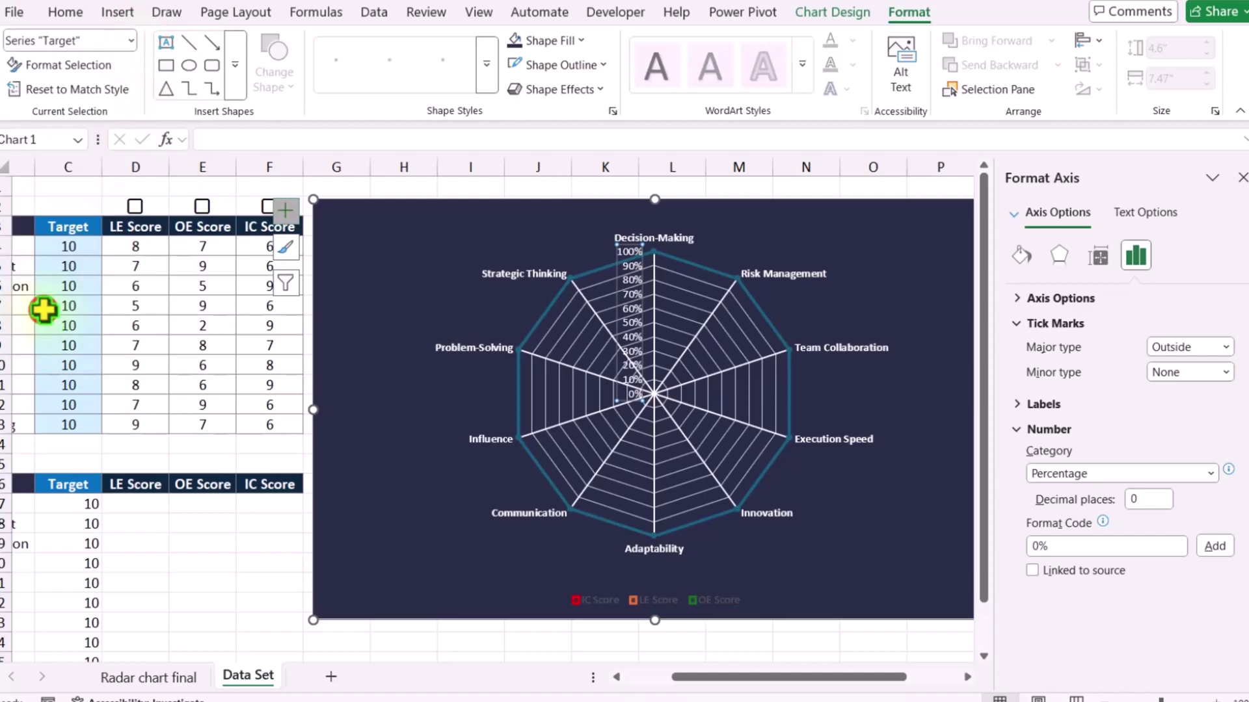
click(545, 65)
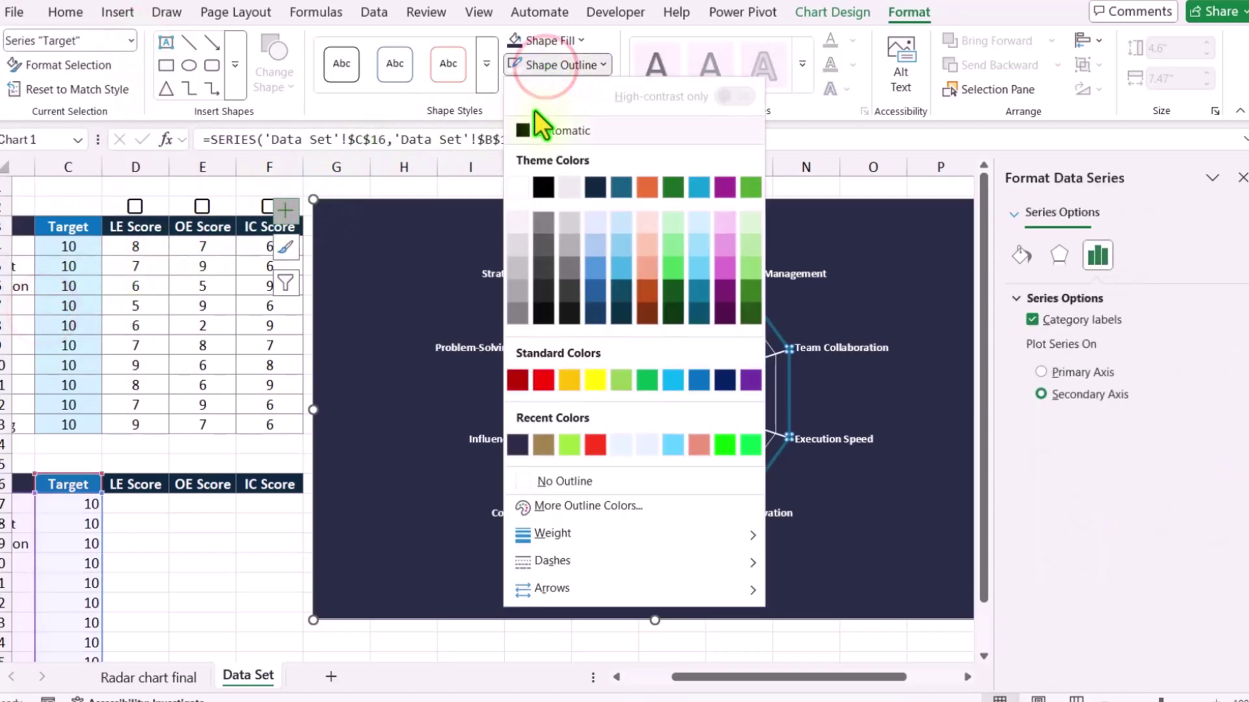
click(513, 189)
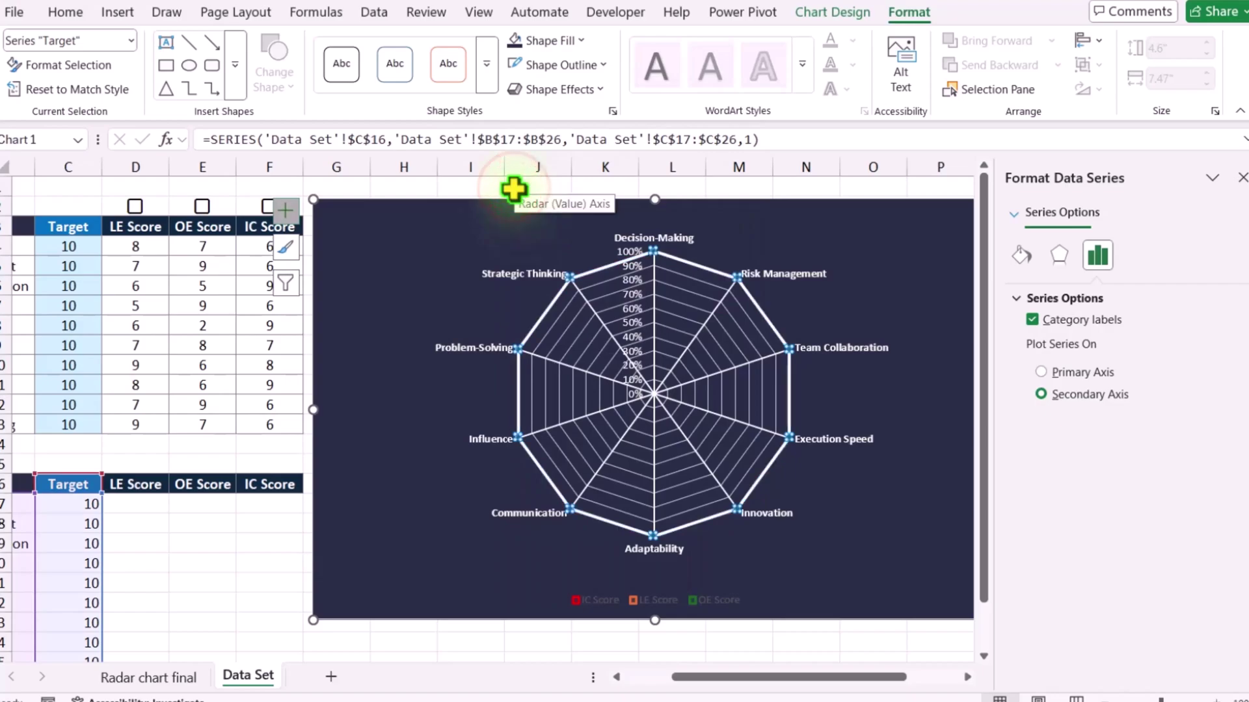
click(424, 188)
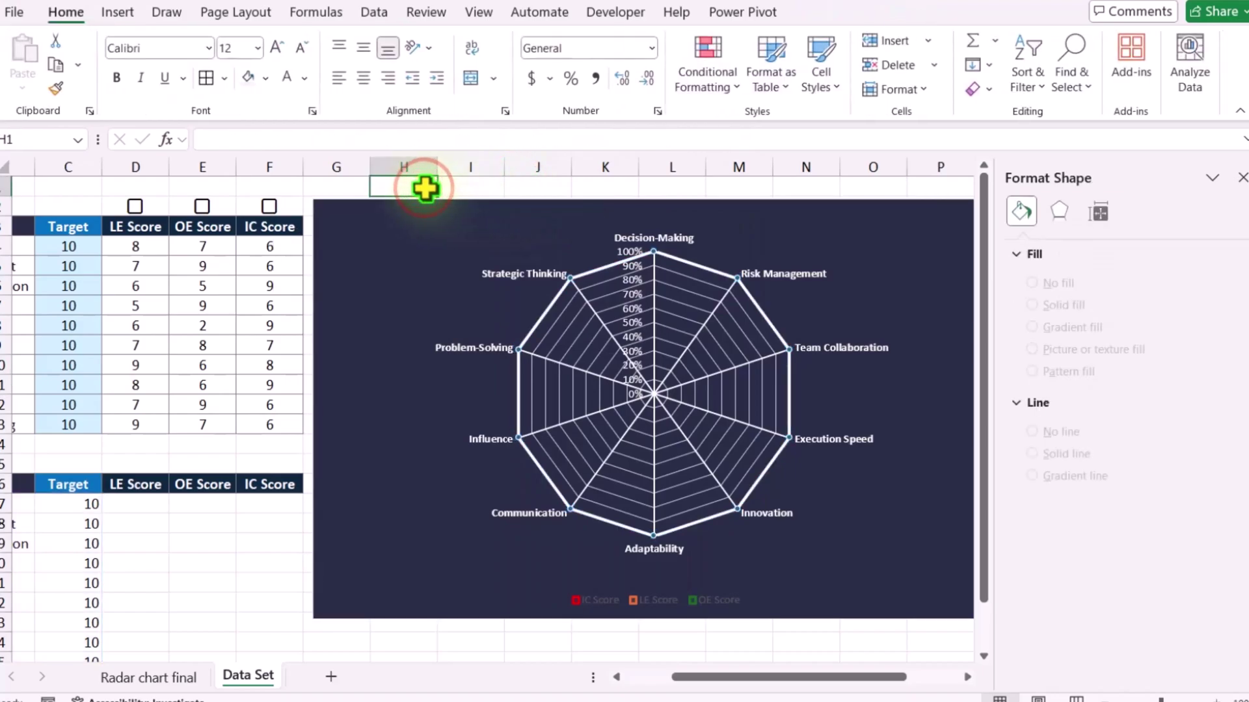
Tick the LE, OE and IC Score checkboxes, then untick OE and LE, leaving only IC.
click(135, 206)
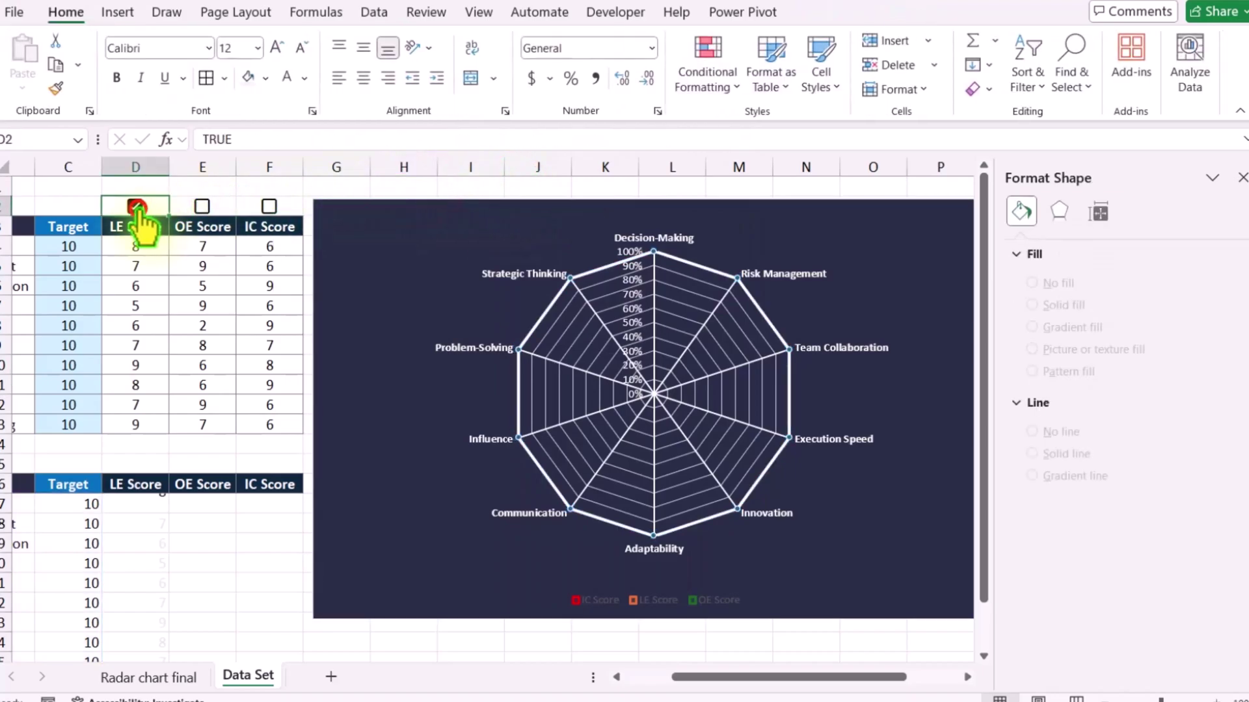
click(202, 206)
click(276, 207)
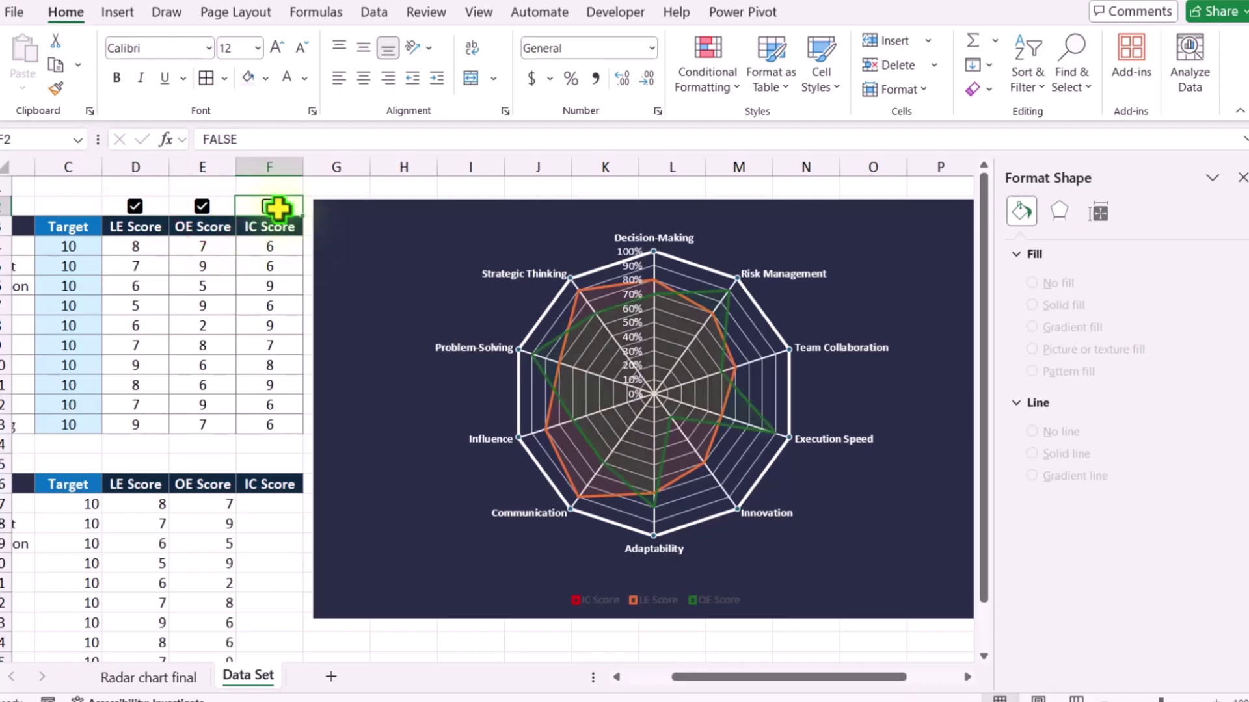
click(276, 207)
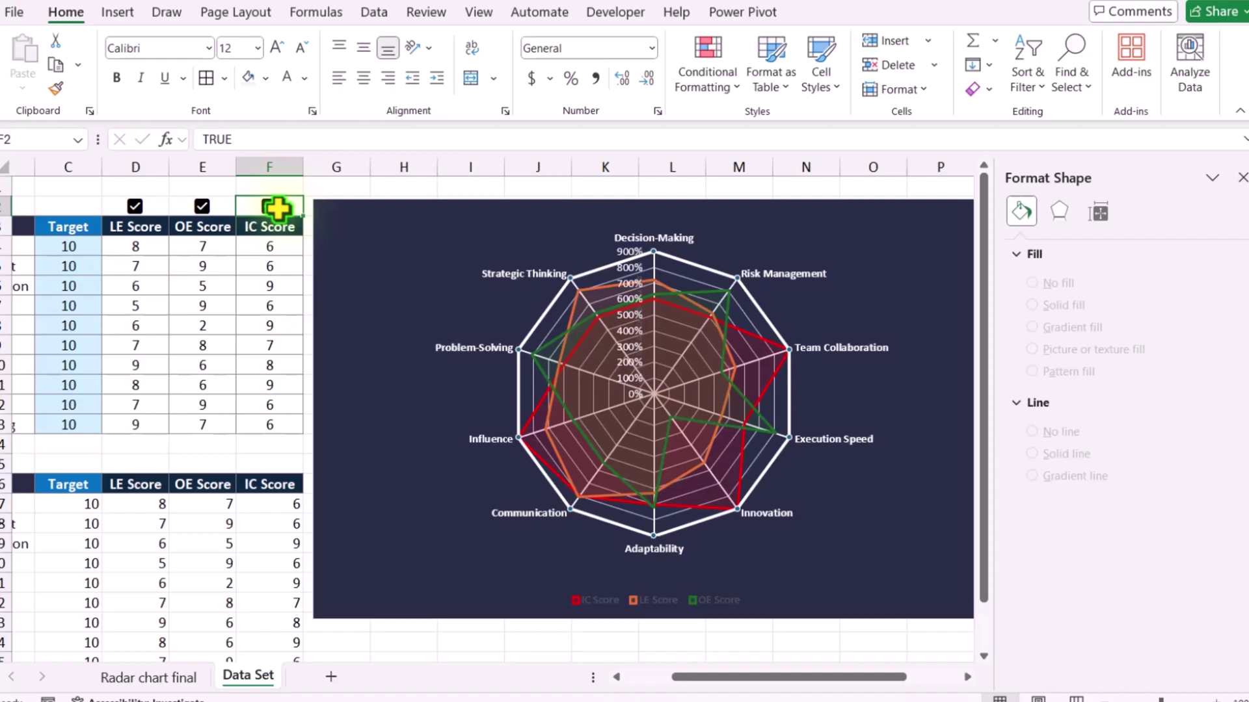
click(201, 206)
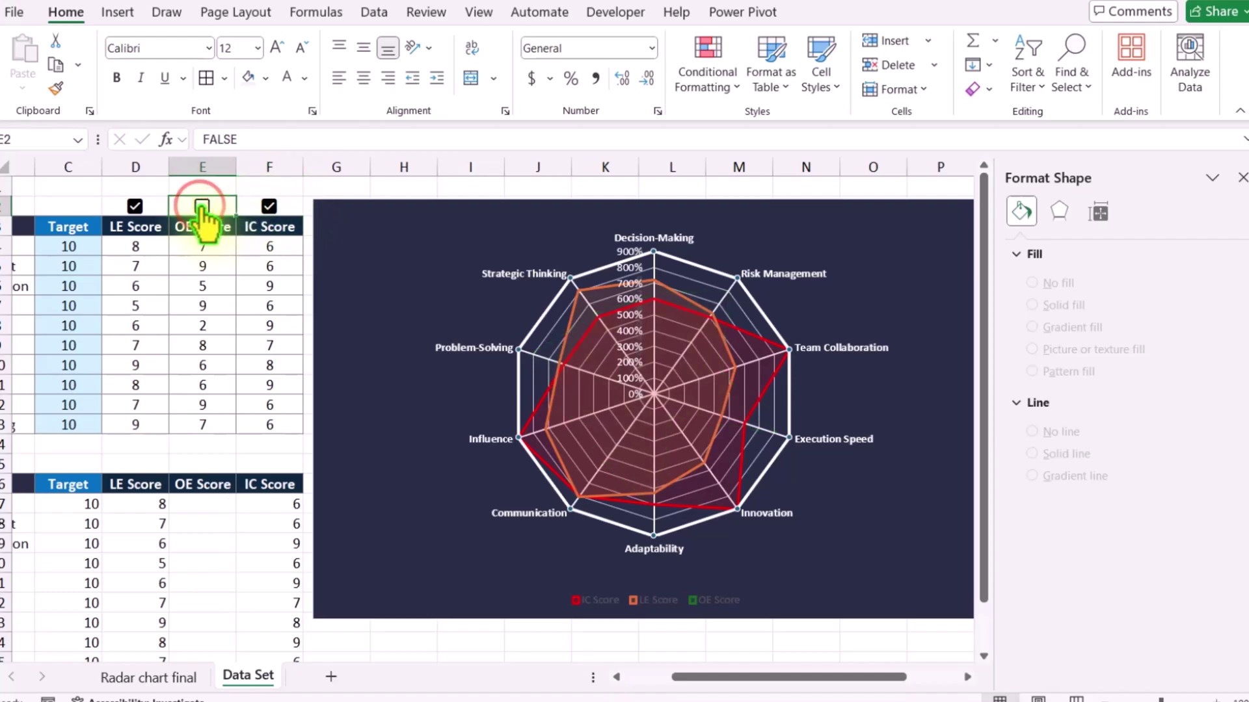
click(135, 207)
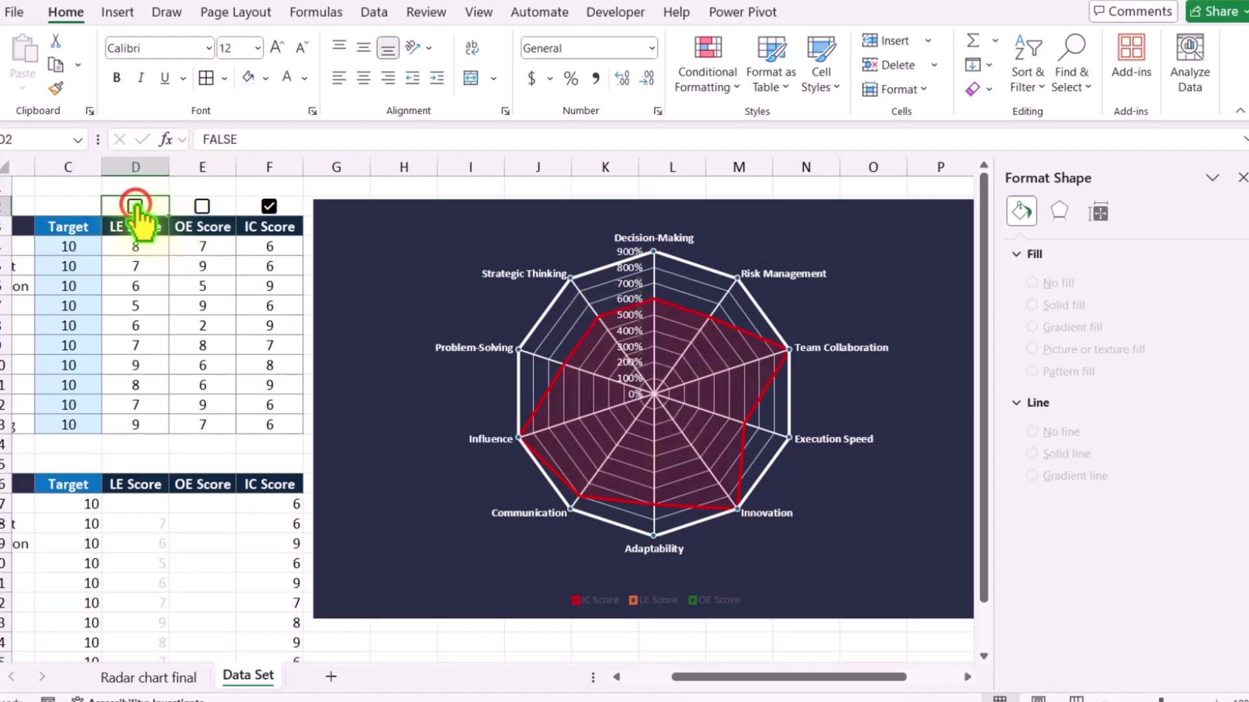